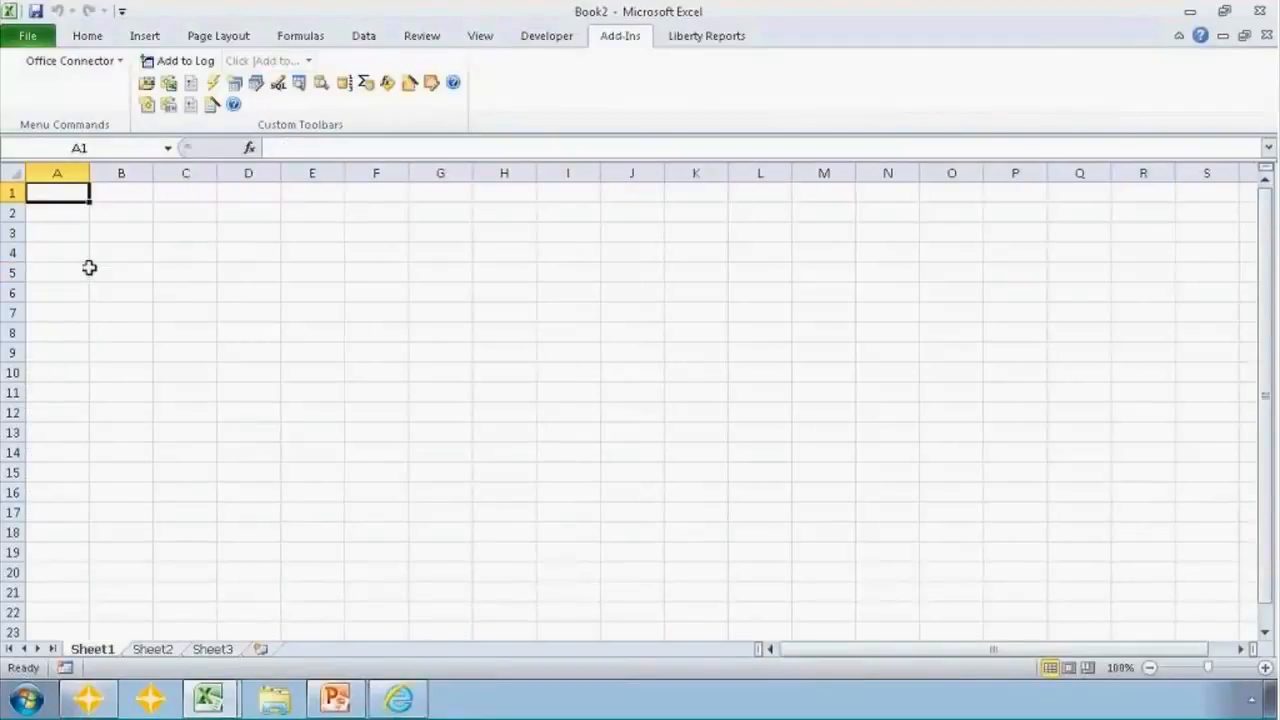
Enter the labels "Fiscal Year:", "Period:" and "Company:" in cells A2 to A4 and autofit column A
{"action": "key", "text": "Down"}
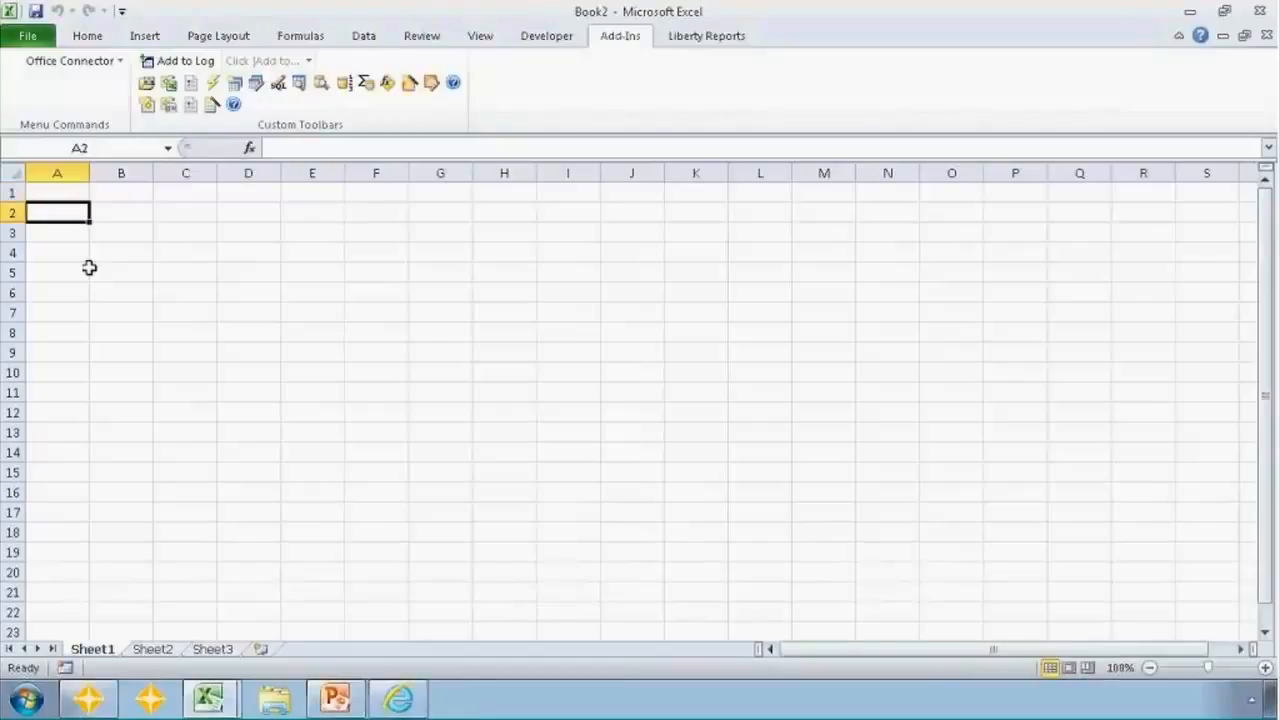
{"action": "type", "text": "Fiscal Year:"}
{"action": "key", "text": "Return"}
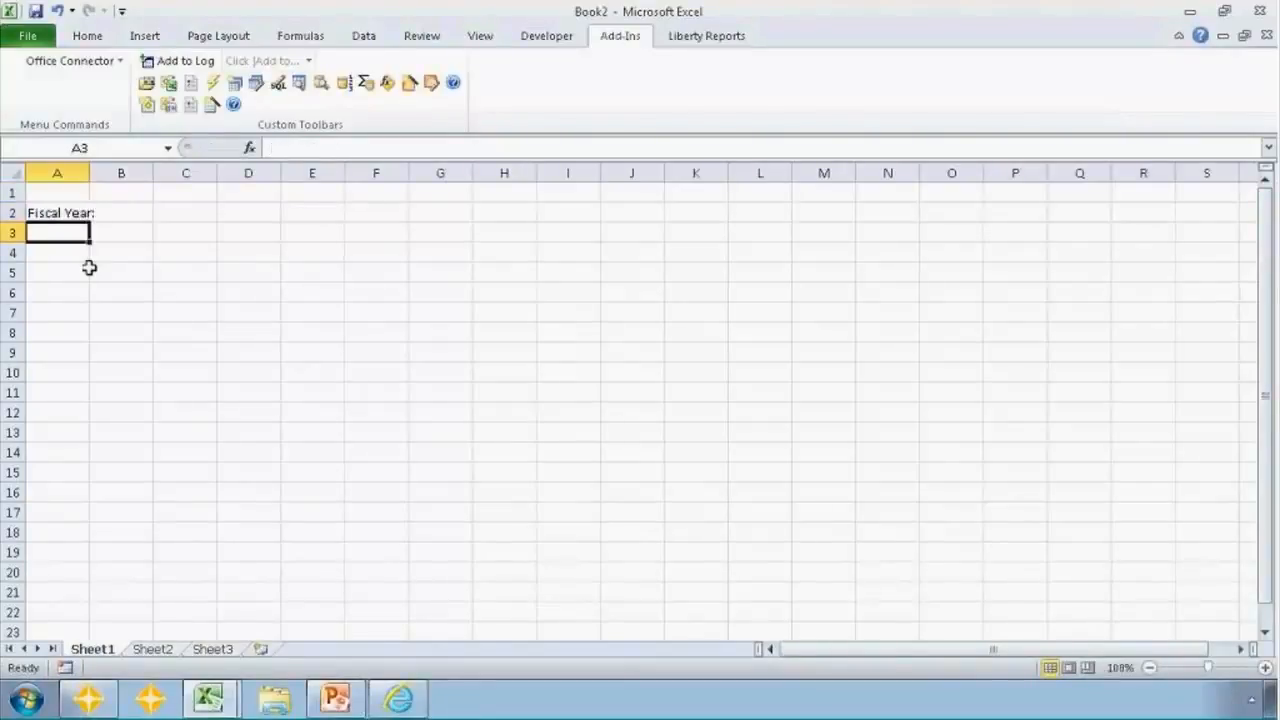
{"action": "type", "text": "Period:"}
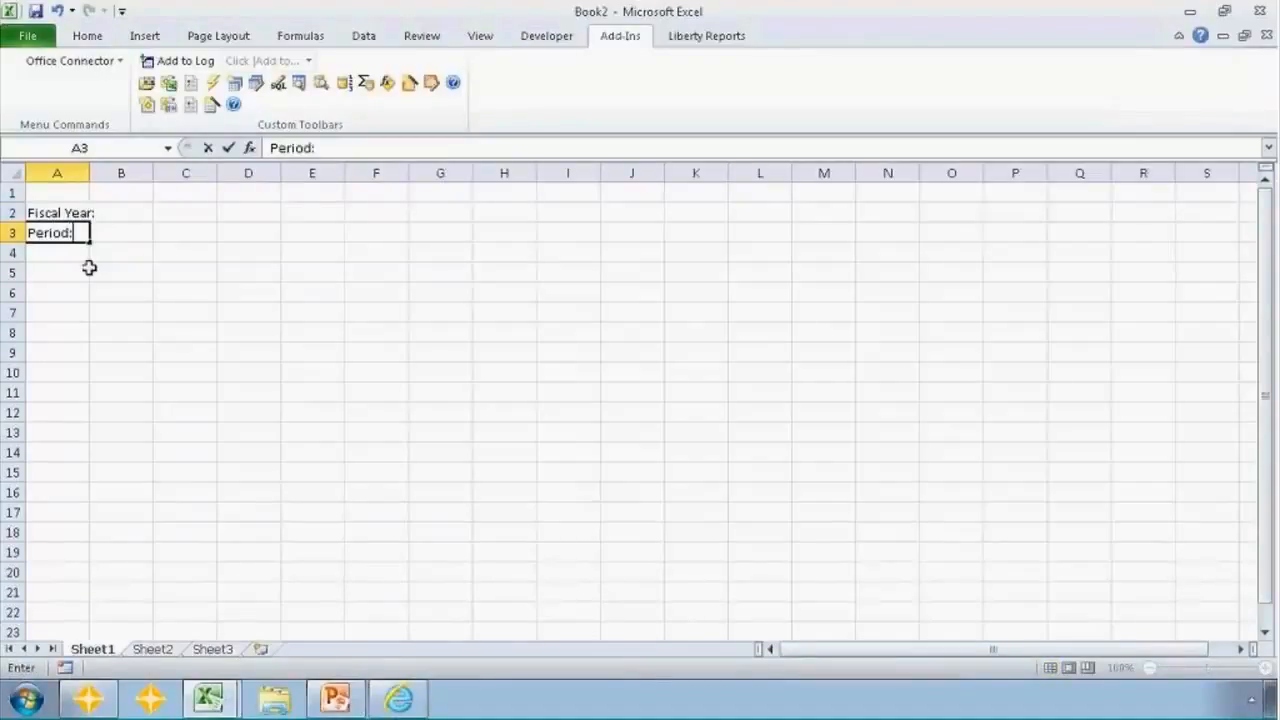
{"action": "key", "text": "Return"}
{"action": "type", "text": "Company:"}
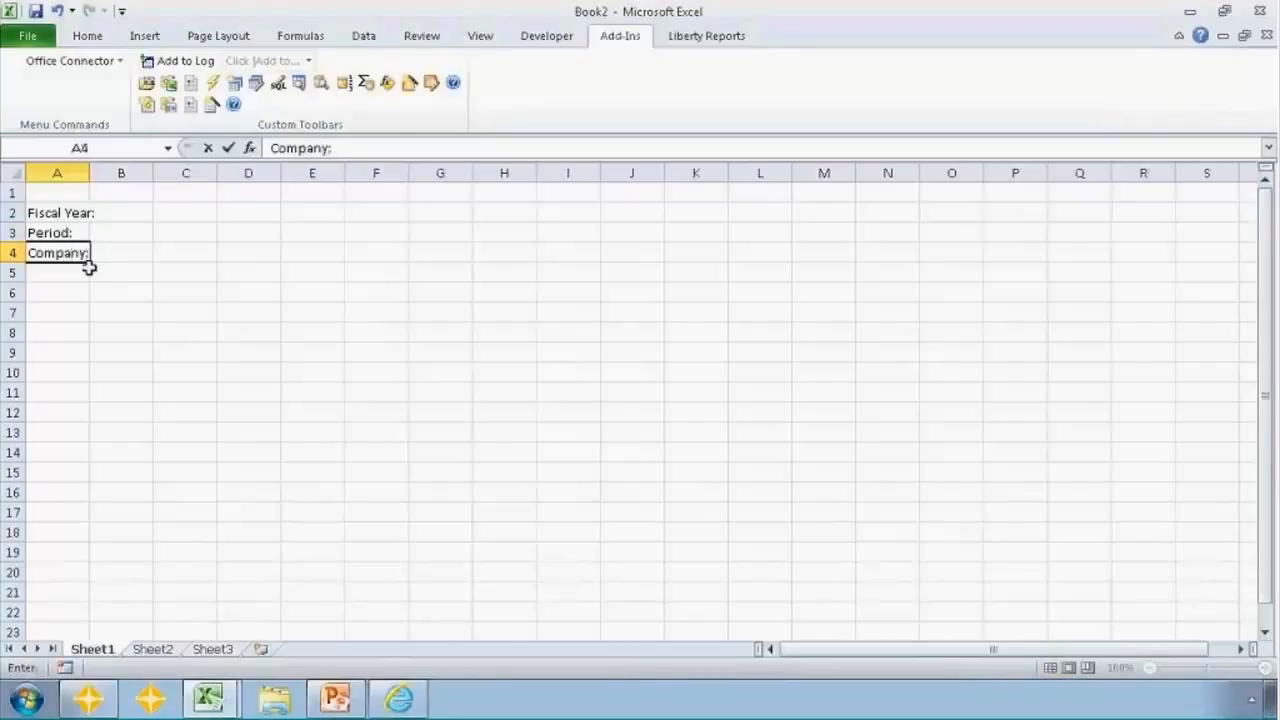
{"action": "key", "text": "Return"}
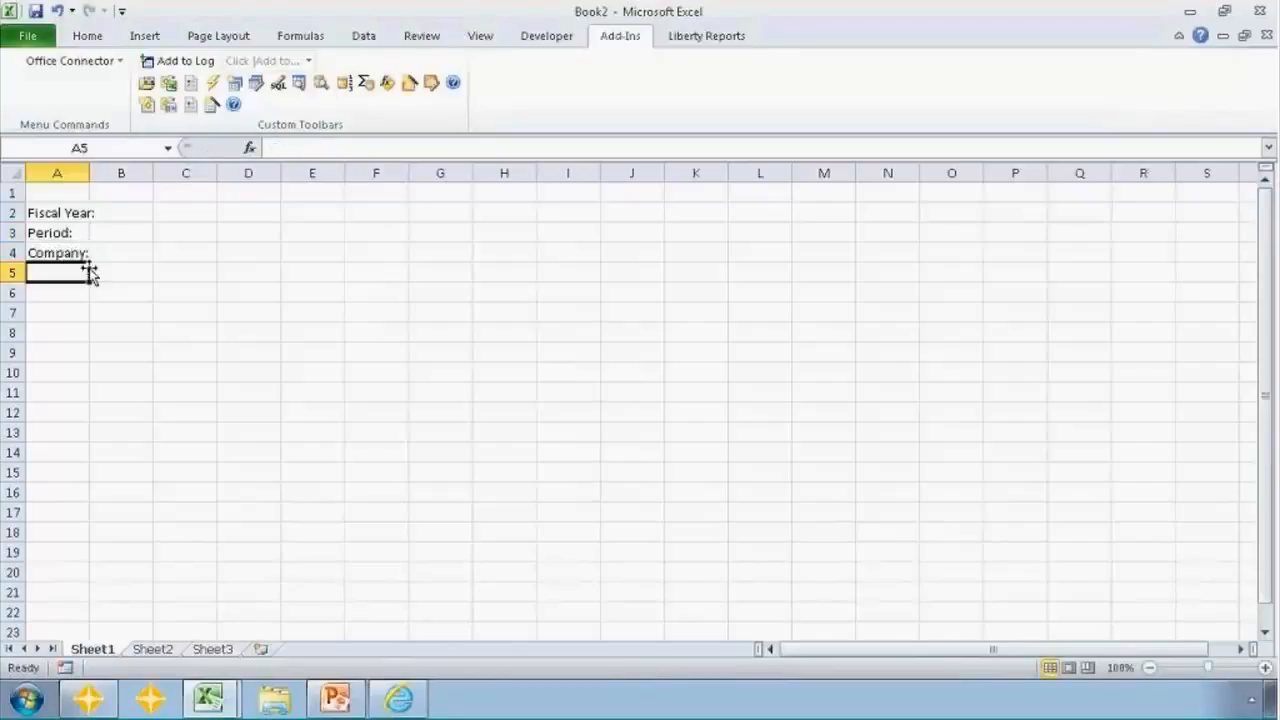
{"action": "double_click", "coordinate": [89, 172]}
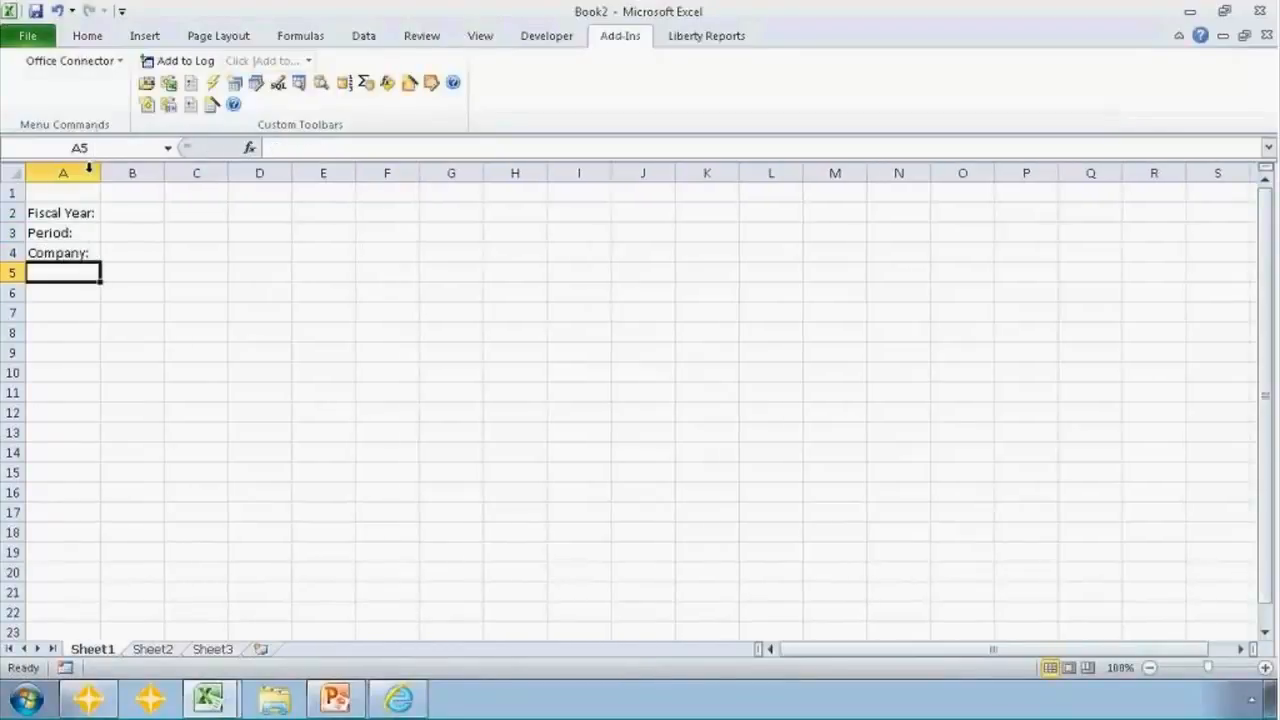
Enter 2013 as the fiscal year, 5 as the period and 10 stored as text as the company in B2:B4
{"action": "left_click", "coordinate": [140, 215]}
{"action": "type", "text": "2013"}
{"action": "key", "text": "Return"}
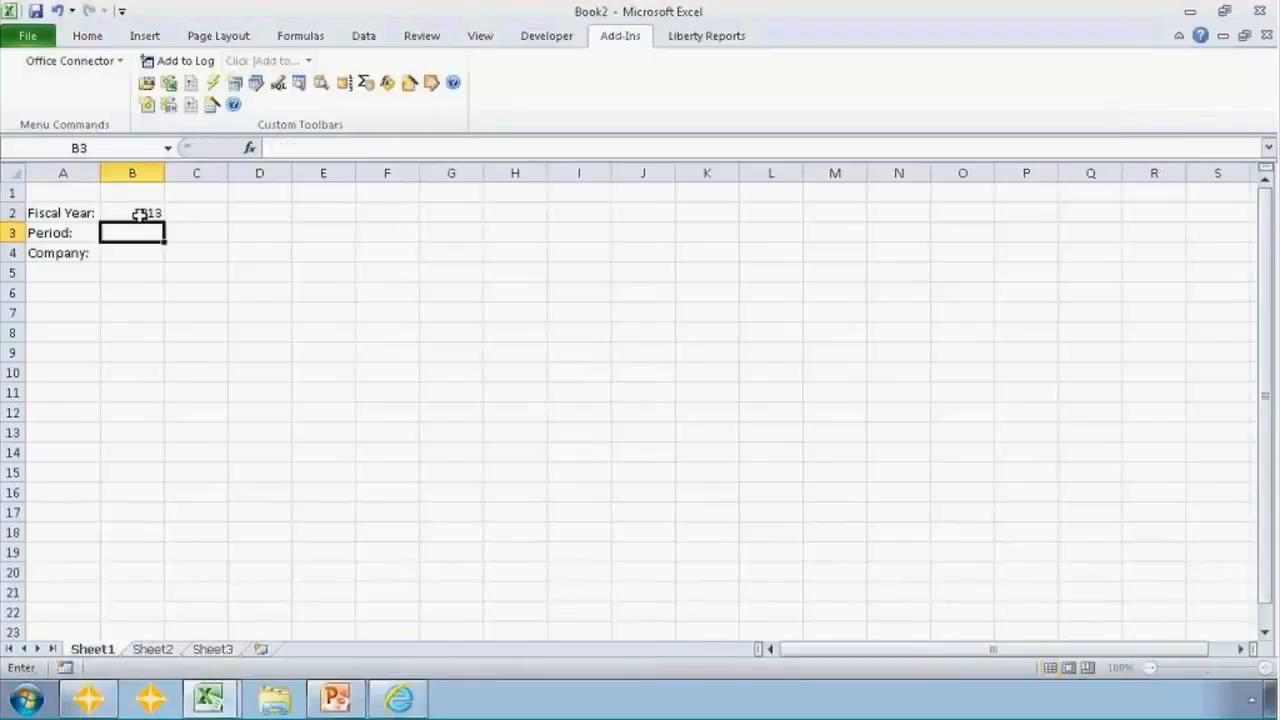
{"action": "type", "text": "5"}
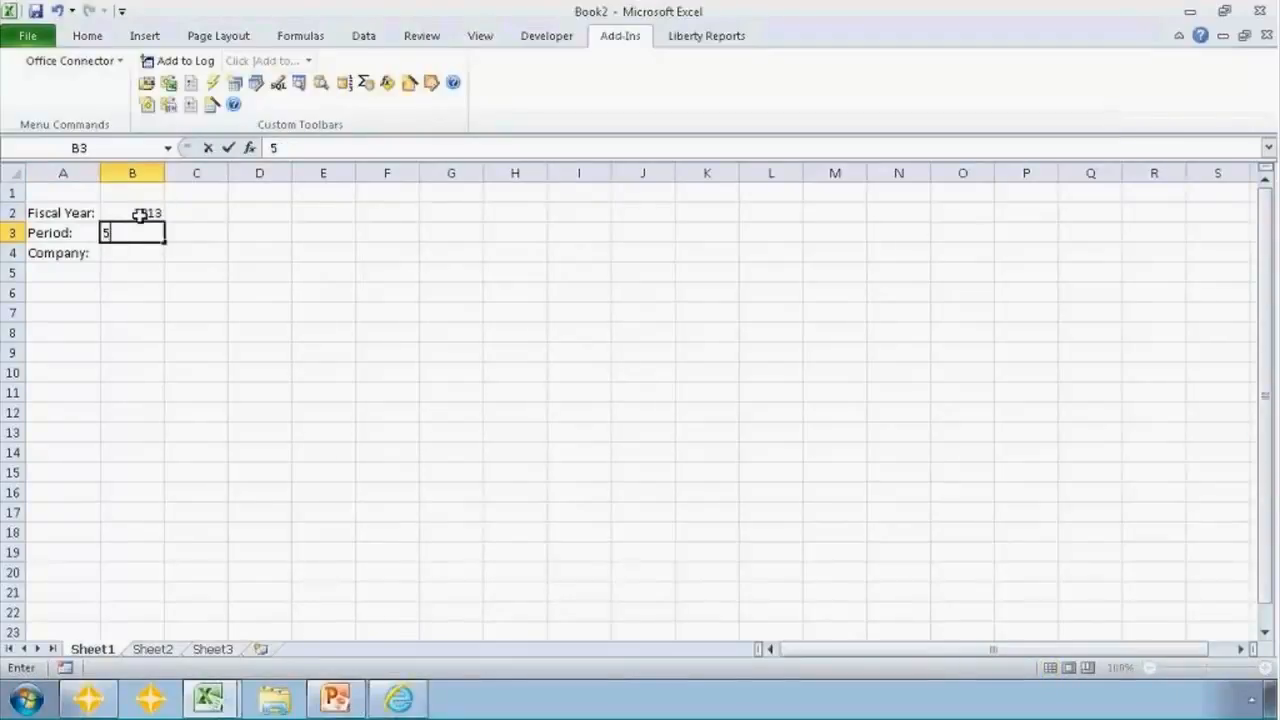
{"action": "key", "text": "Return"}
{"action": "type", "text": "'10"}
{"action": "key", "text": "Return"}
{"action": "key", "text": "Return"}
{"action": "key", "text": "Left"}
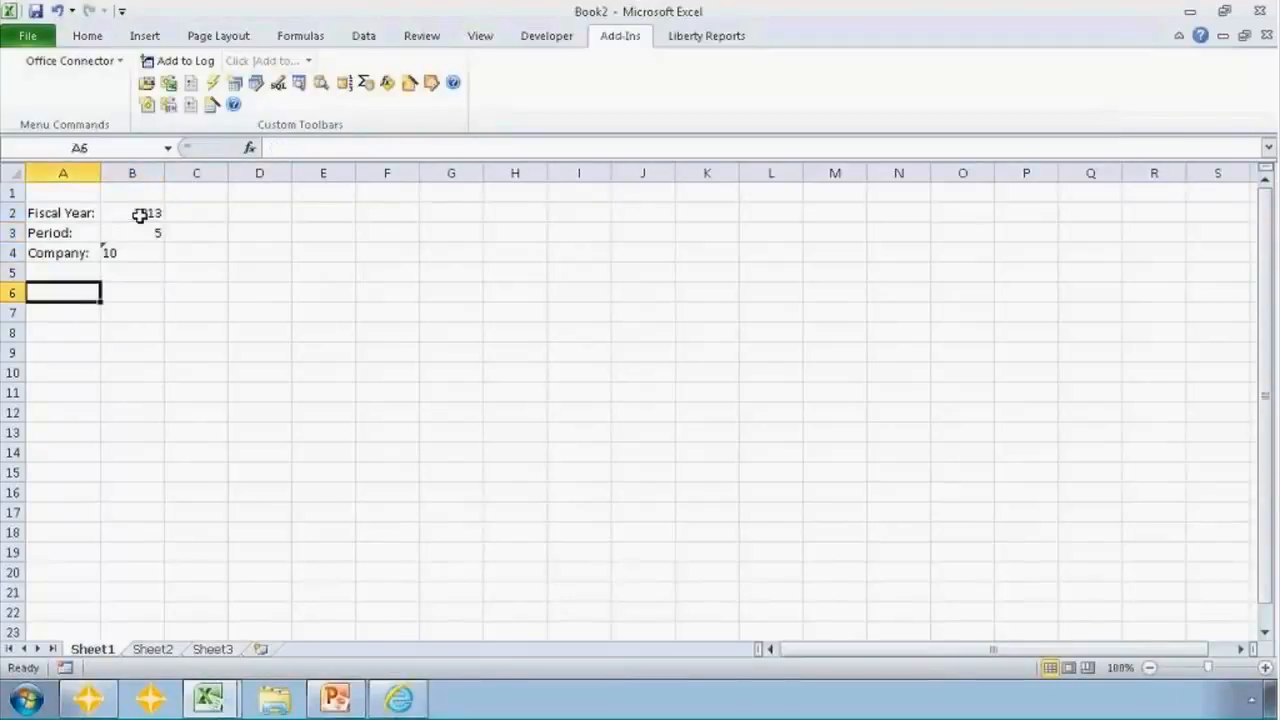
{"action": "left_click", "coordinate": [234, 83]}
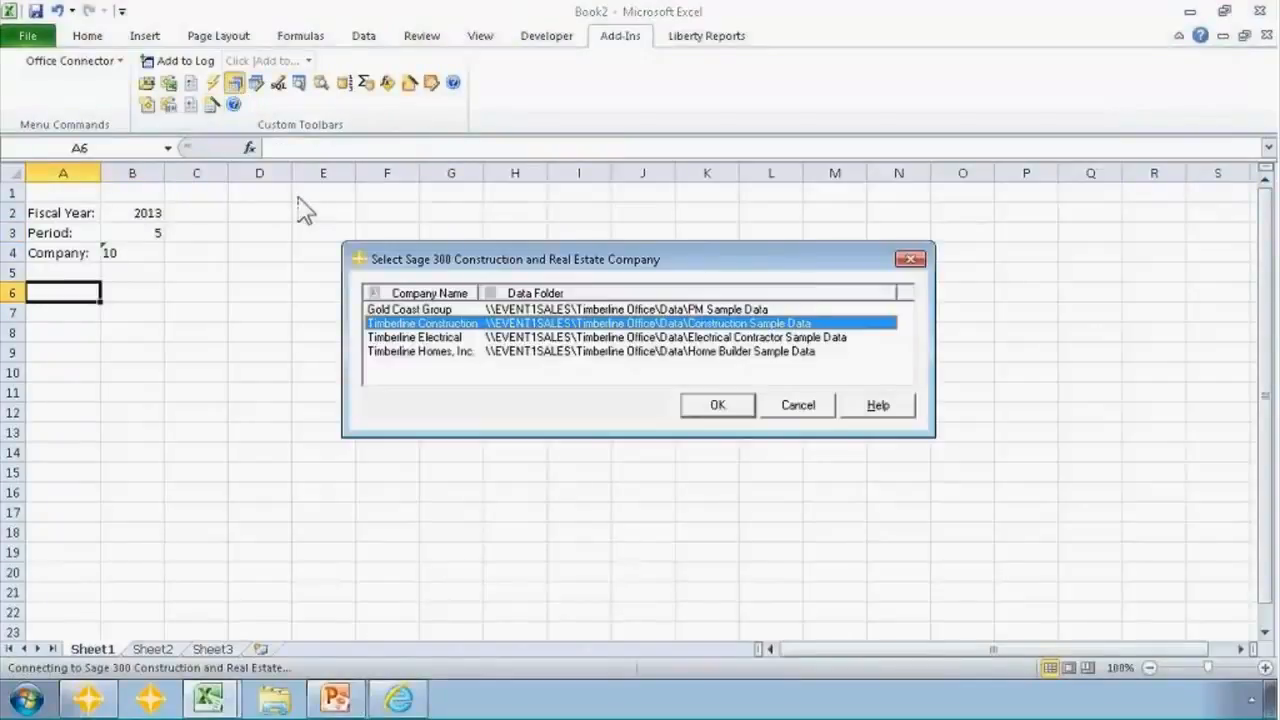
{"action": "left_click", "coordinate": [706, 406]}
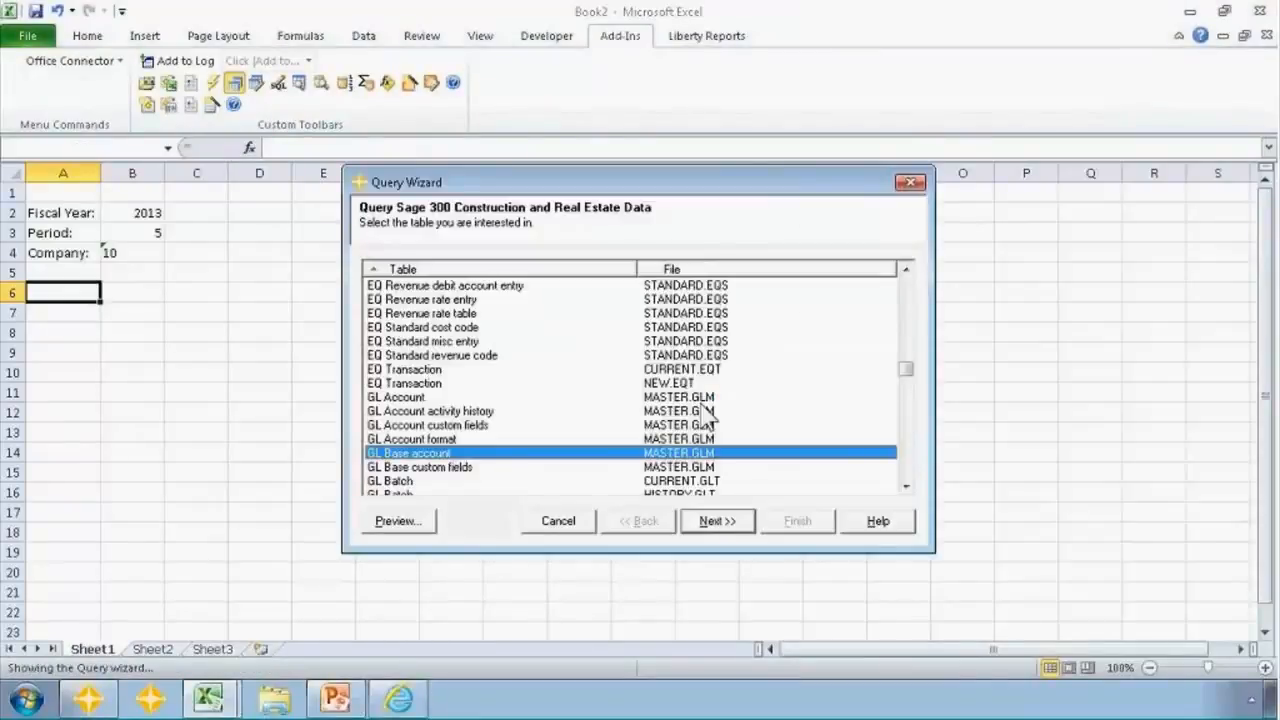
{"action": "key", "text": "Escape"}
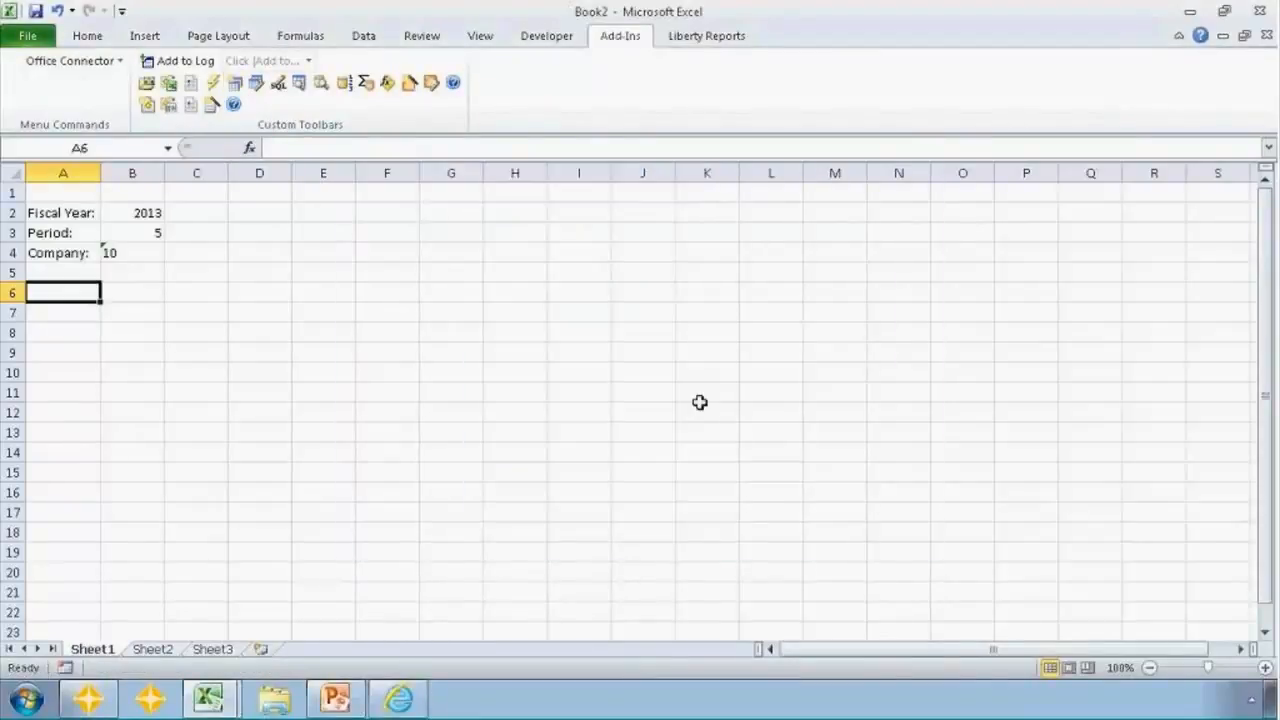
Make the three labels in A2:A4 bold
{"action": "key", "text": "Up"}
{"action": "key", "text": "Up"}
{"action": "key", "text": "Up"}
{"action": "key", "text": "Up"}
{"action": "key", "text": "shift+Down"}
{"action": "key", "text": "shift+Down"}
{"action": "key", "text": "ctrl+b"}
Left-align the values in B2:B4 and widen column A slightly
{"action": "key", "text": "Right"}
{"action": "key", "text": "shift+Down"}
{"action": "key", "text": "shift+Down"}
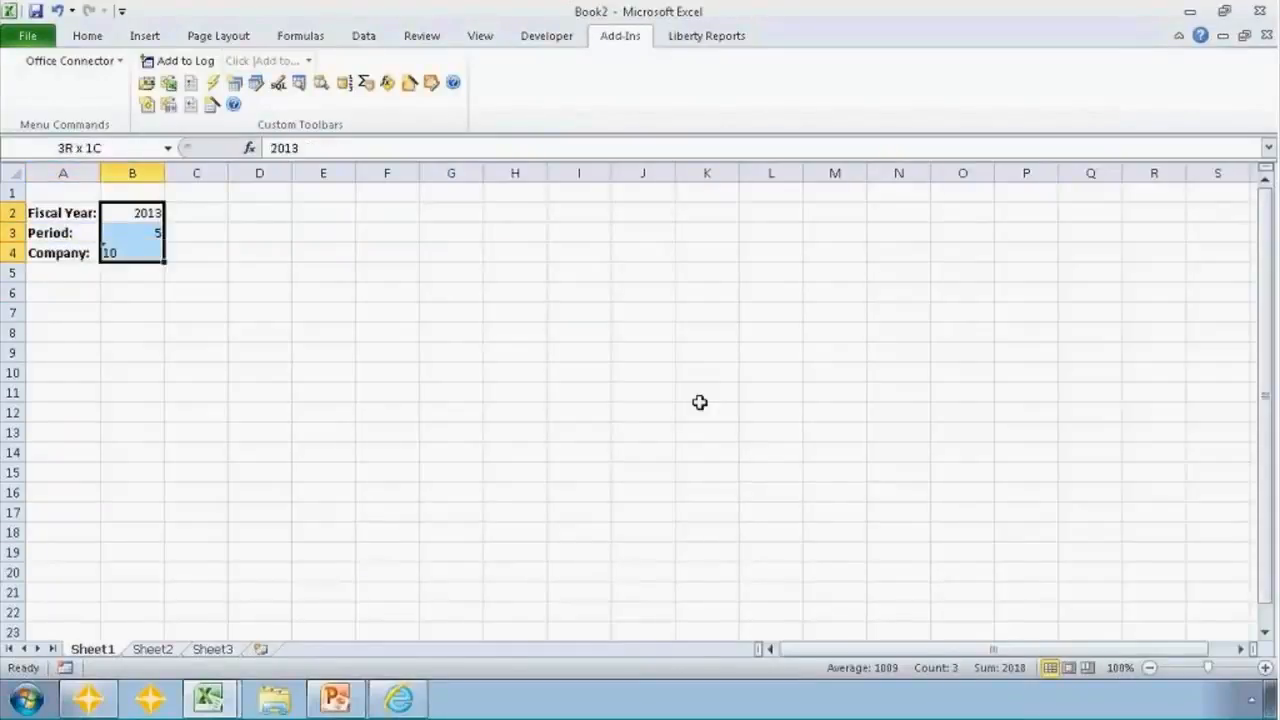
{"action": "left_click", "coordinate": [86, 38]}
{"action": "left_click", "coordinate": [377, 98]}
{"action": "left_click_drag", "start_coordinate": [101, 173], "coordinate": [115, 173]}
Fill the input cells B2:B4 with a light yellow from the standard colour palette
{"action": "left_click", "coordinate": [147, 212]}
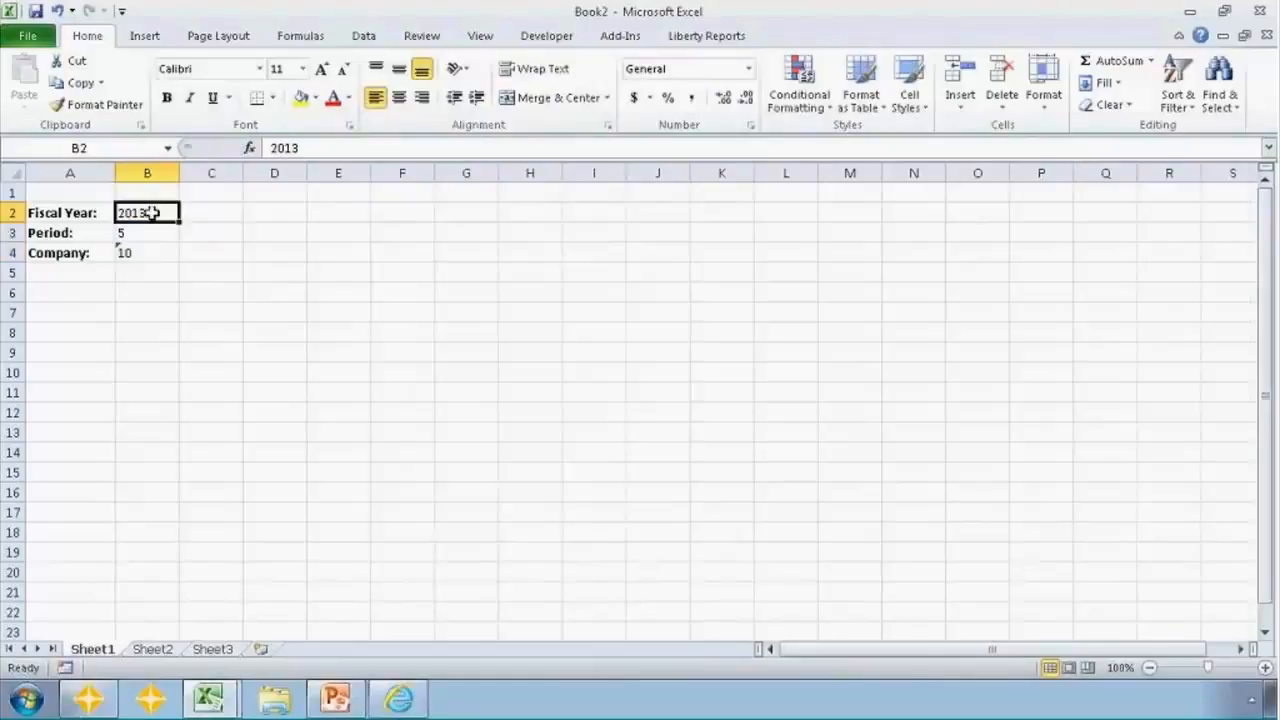
{"action": "key", "text": "Down"}
{"action": "key", "text": "Down"}
{"action": "key", "text": "Up"}
{"action": "key", "text": "Up"}
{"action": "key", "text": "Down"}
{"action": "key", "text": "Up"}
{"action": "key", "text": "shift+Down"}
{"action": "key", "text": "shift+Down"}
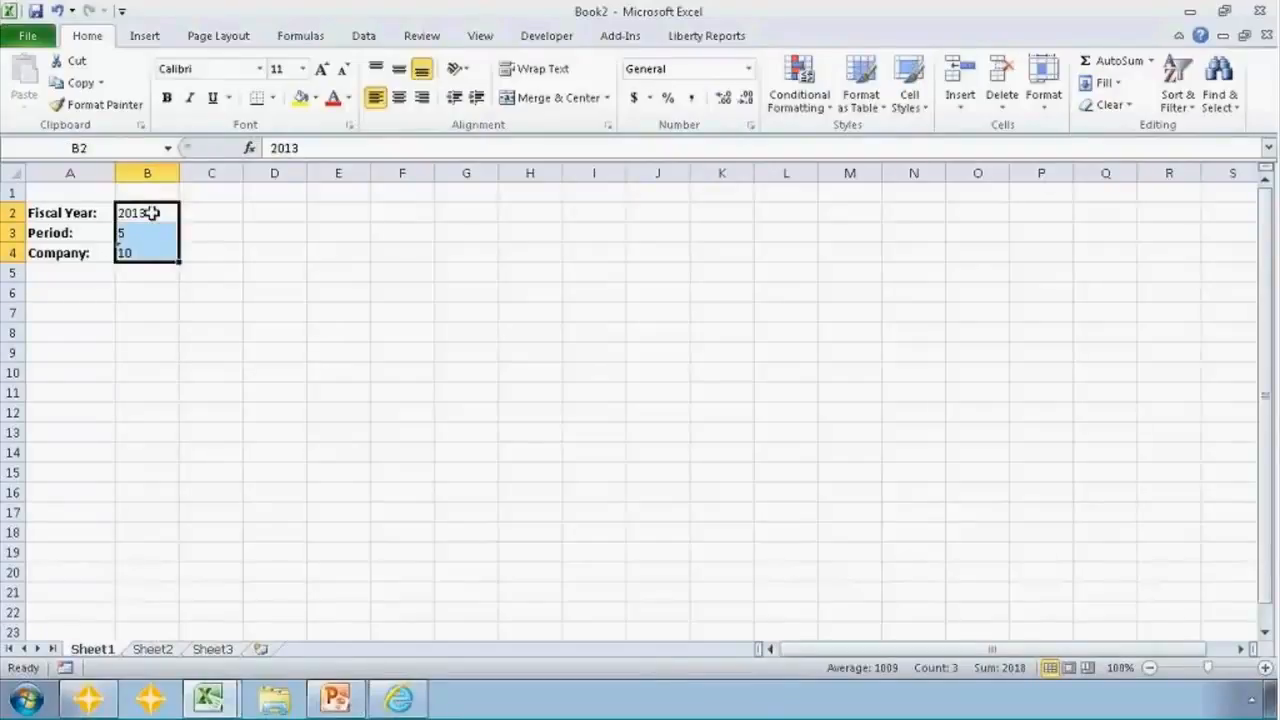
{"action": "left_click", "coordinate": [314, 98]}
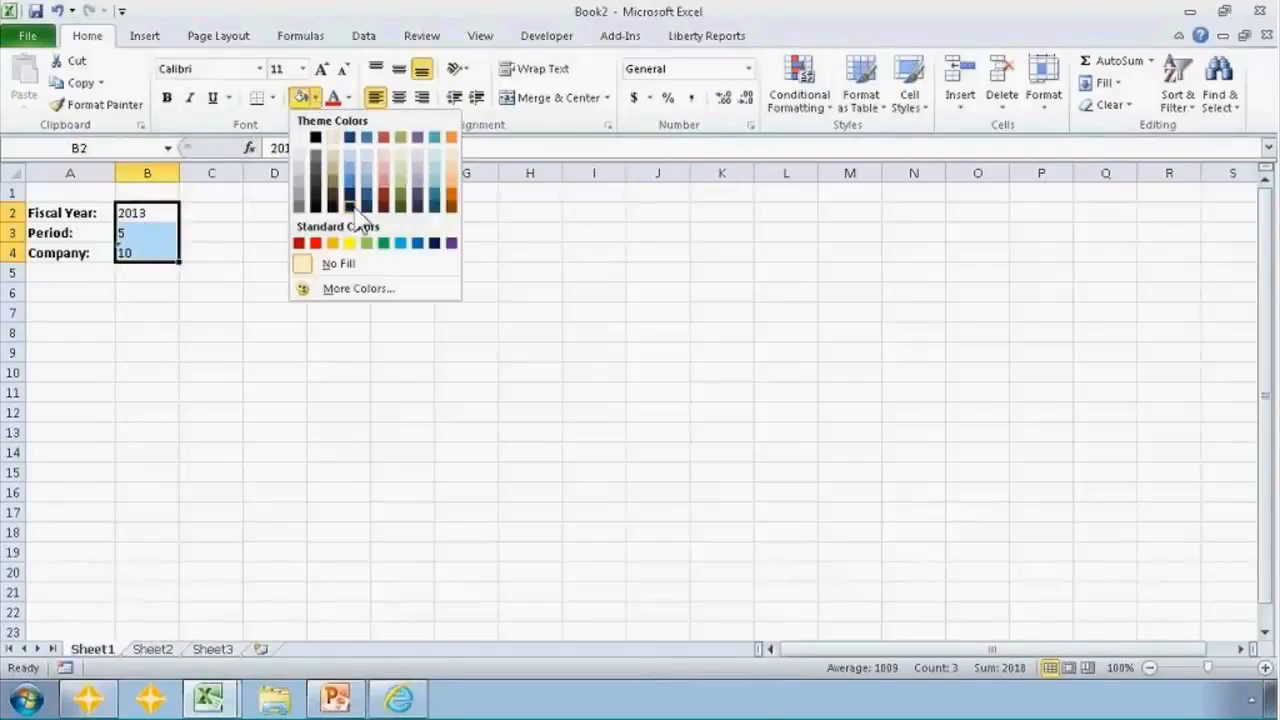
{"action": "left_click", "coordinate": [347, 293]}
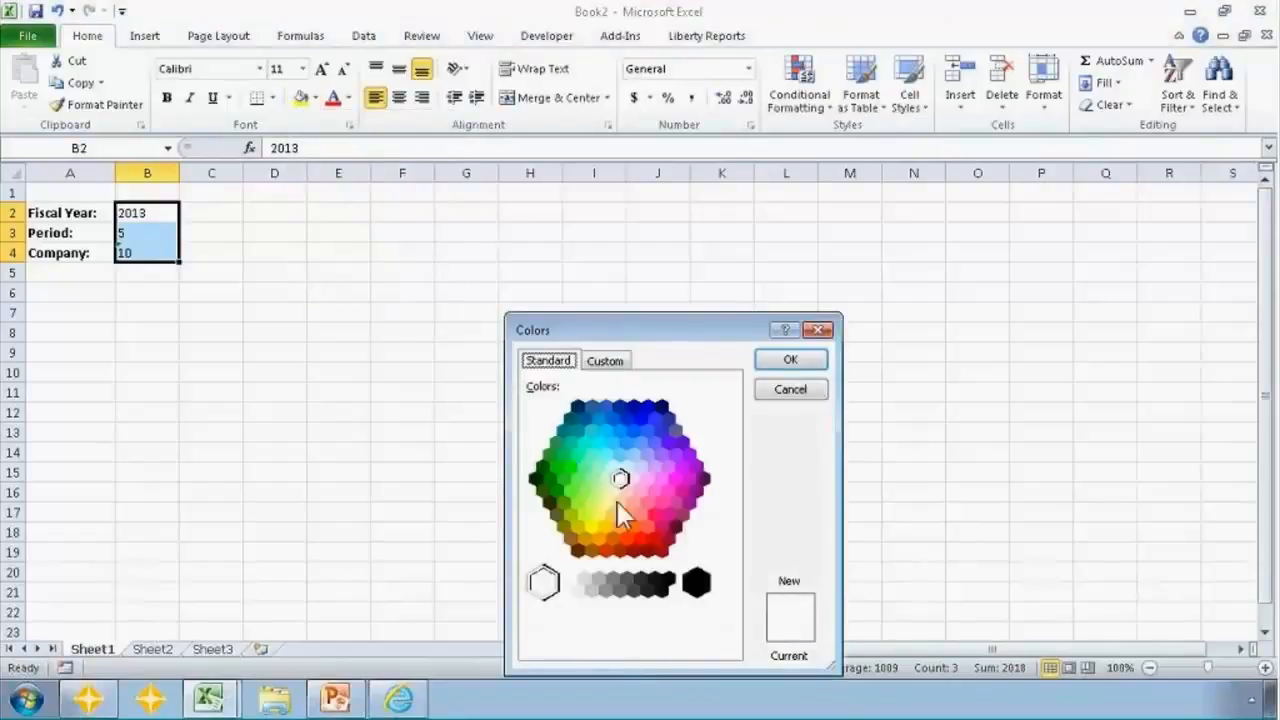
{"action": "left_click", "coordinate": [605, 503]}
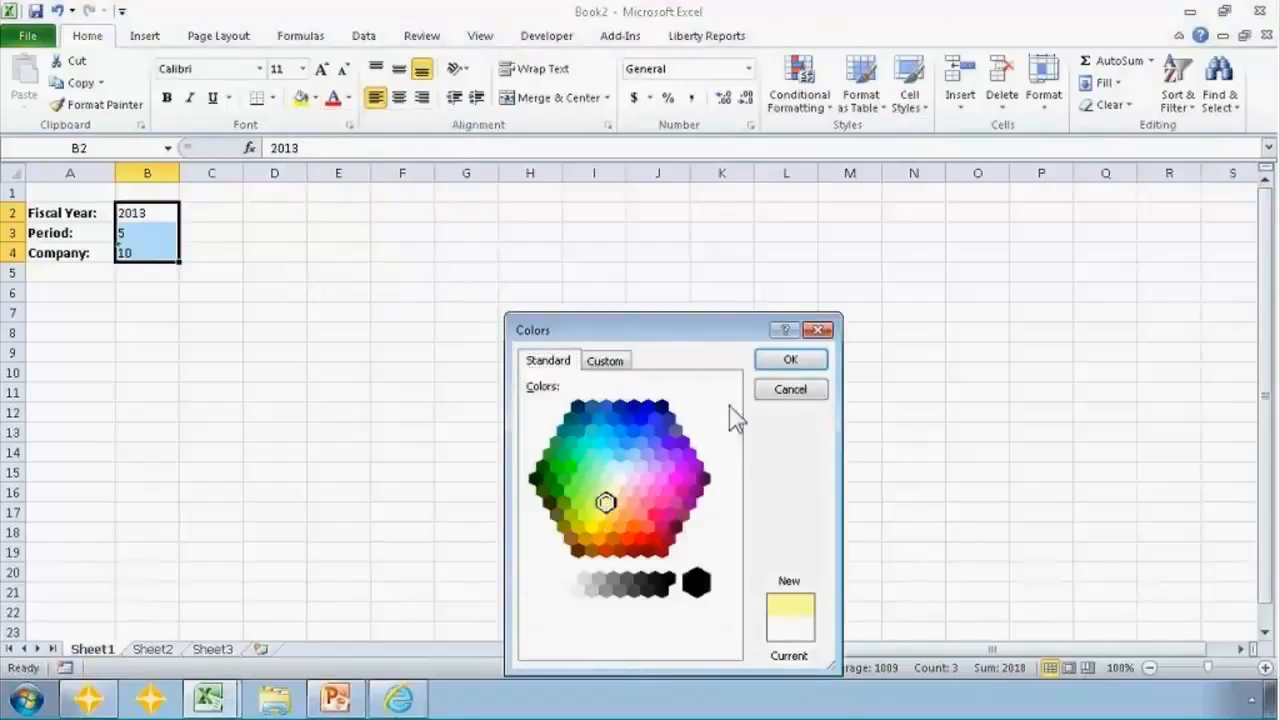
{"action": "left_click", "coordinate": [785, 362]}
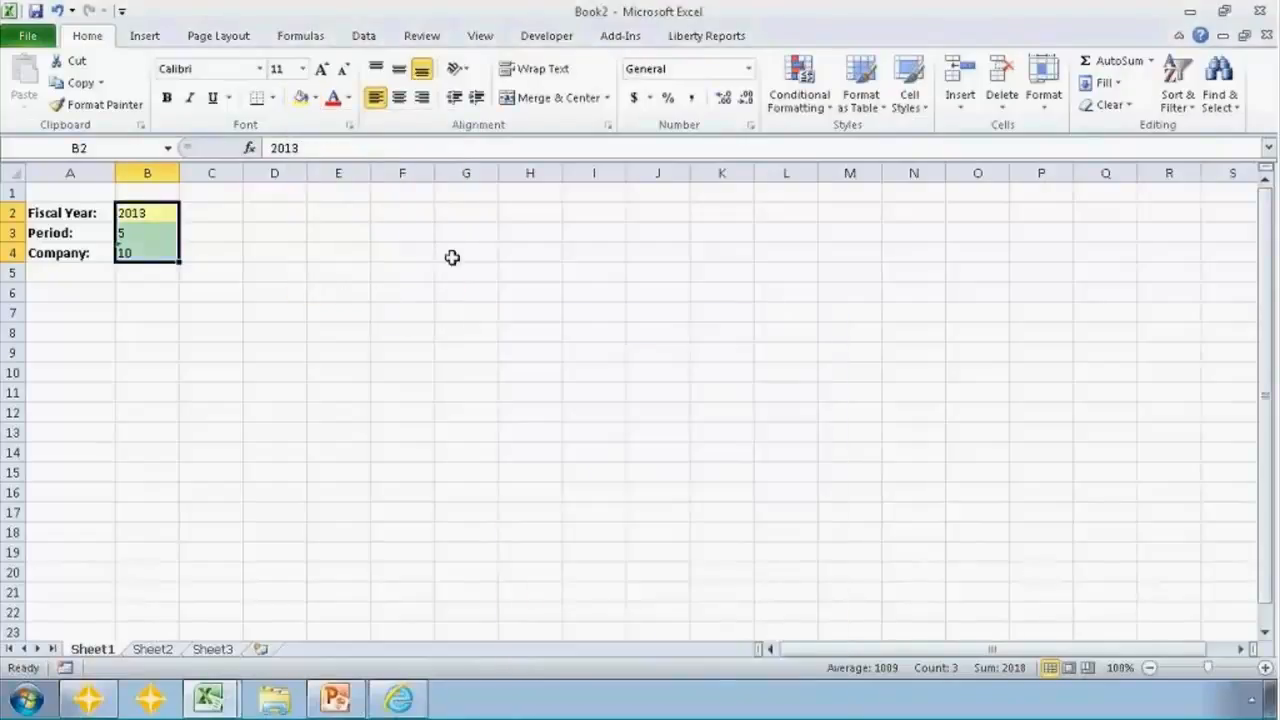
Apply All Borders to the input cells B2:B4
{"action": "left_click", "coordinate": [275, 97]}
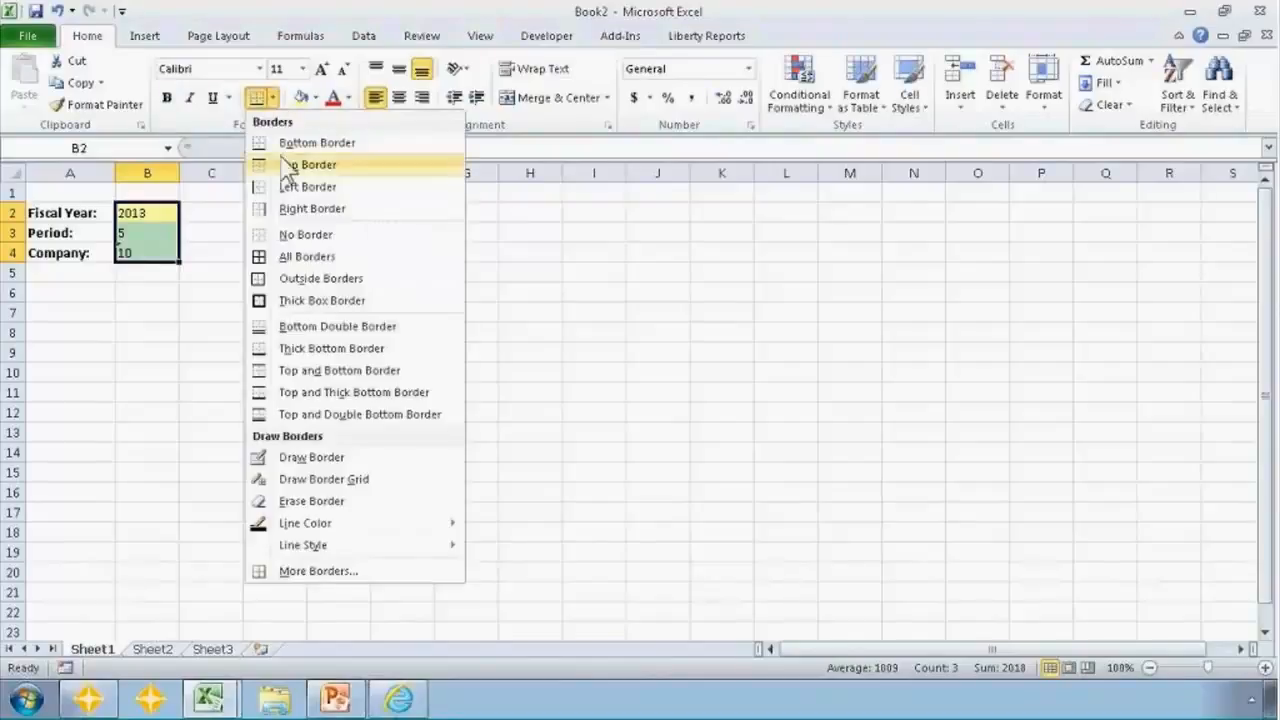
{"action": "left_click", "coordinate": [268, 253]}
{"action": "left_click", "coordinate": [200, 234]}
Restrict the fiscal year cell B2 with data validation to whole numbers between 2000 and 2050
{"action": "left_click", "coordinate": [159, 212]}
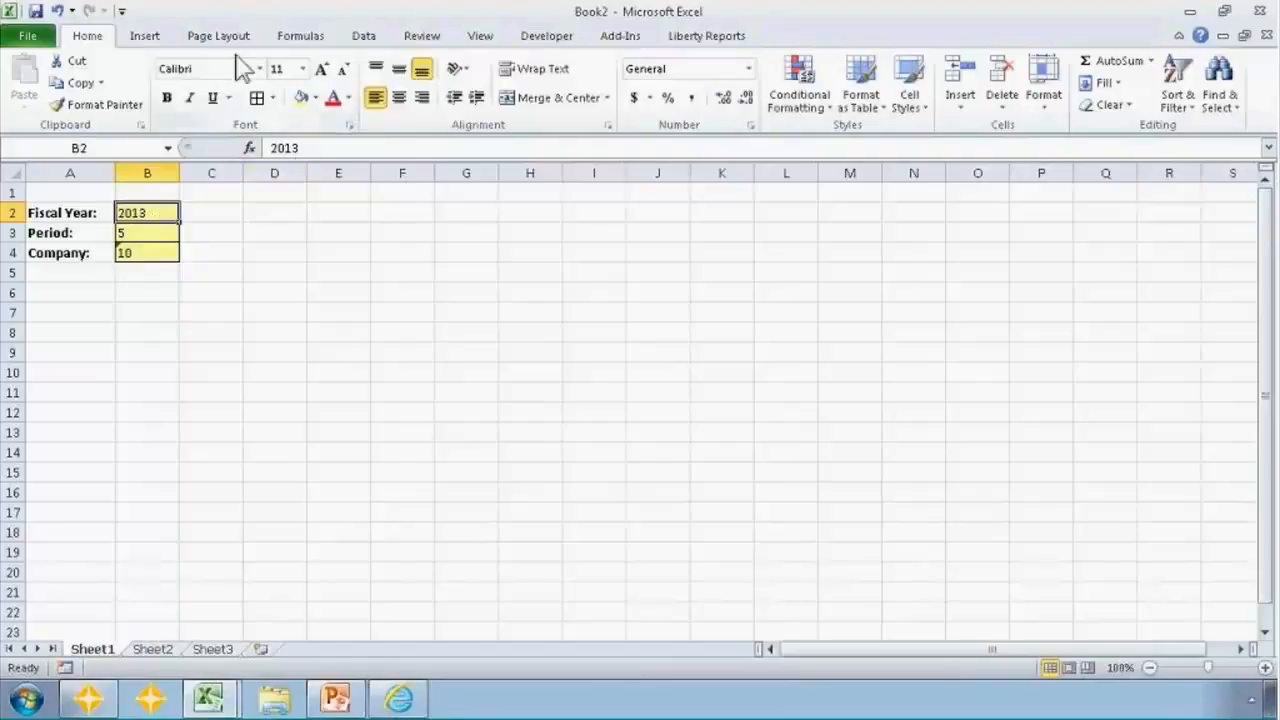
{"action": "left_click", "coordinate": [364, 40]}
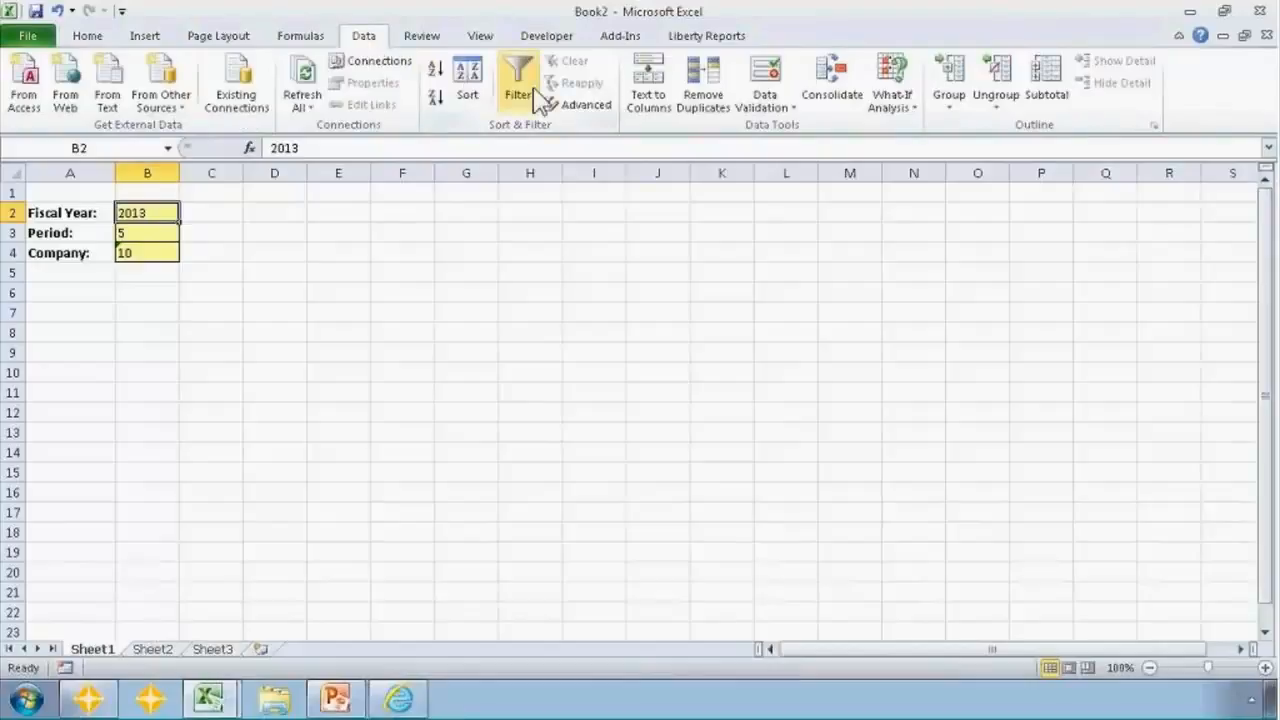
{"action": "left_click", "coordinate": [768, 78]}
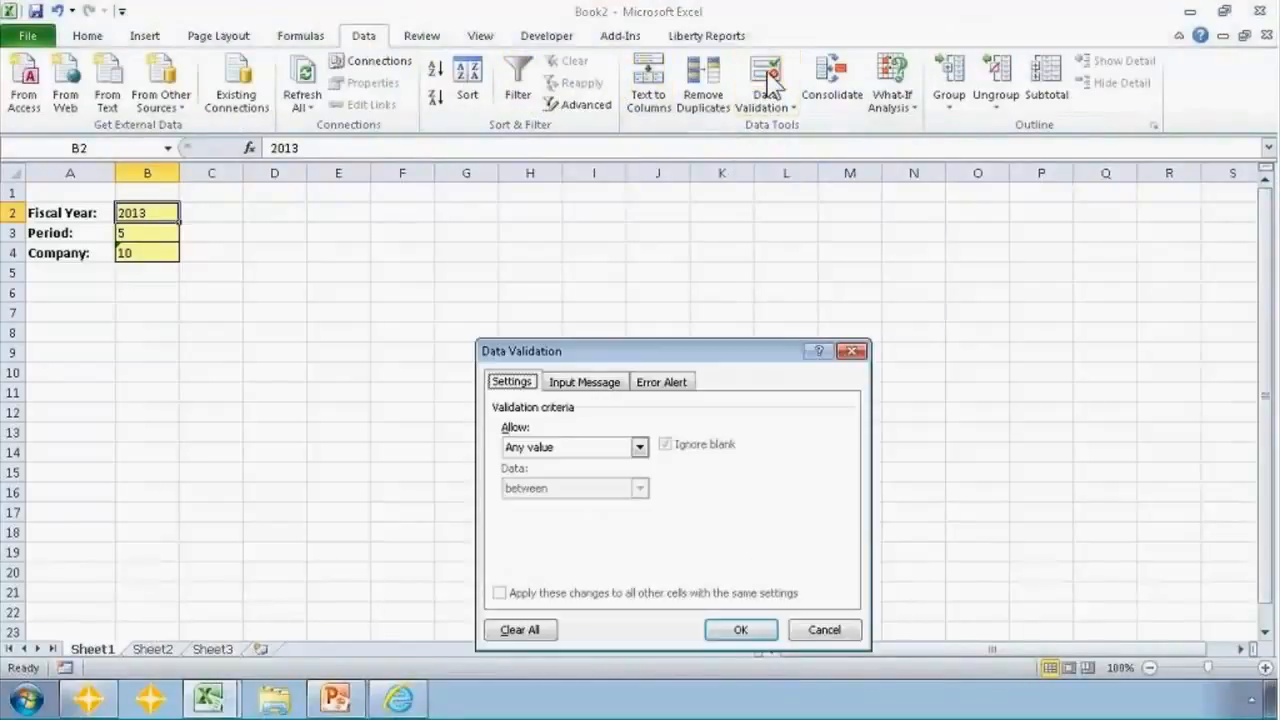
{"action": "left_click", "coordinate": [641, 447]}
{"action": "left_click", "coordinate": [575, 480]}
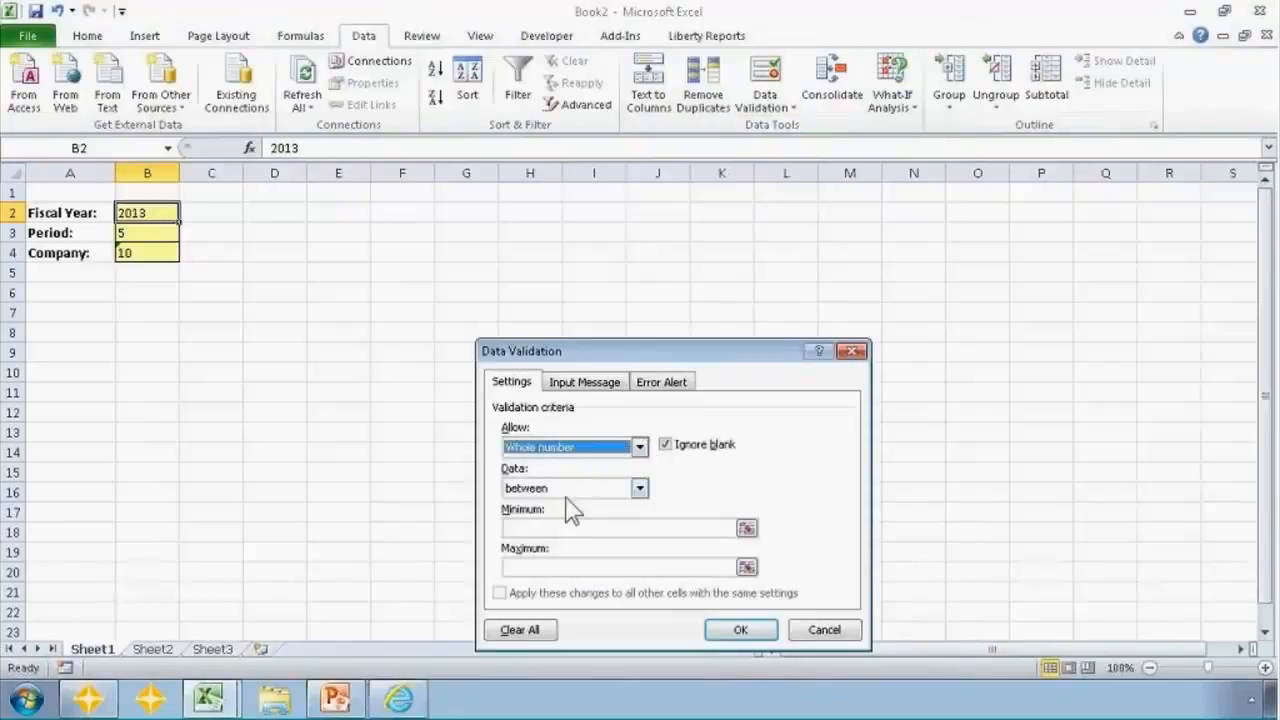
{"action": "left_click", "coordinate": [540, 528]}
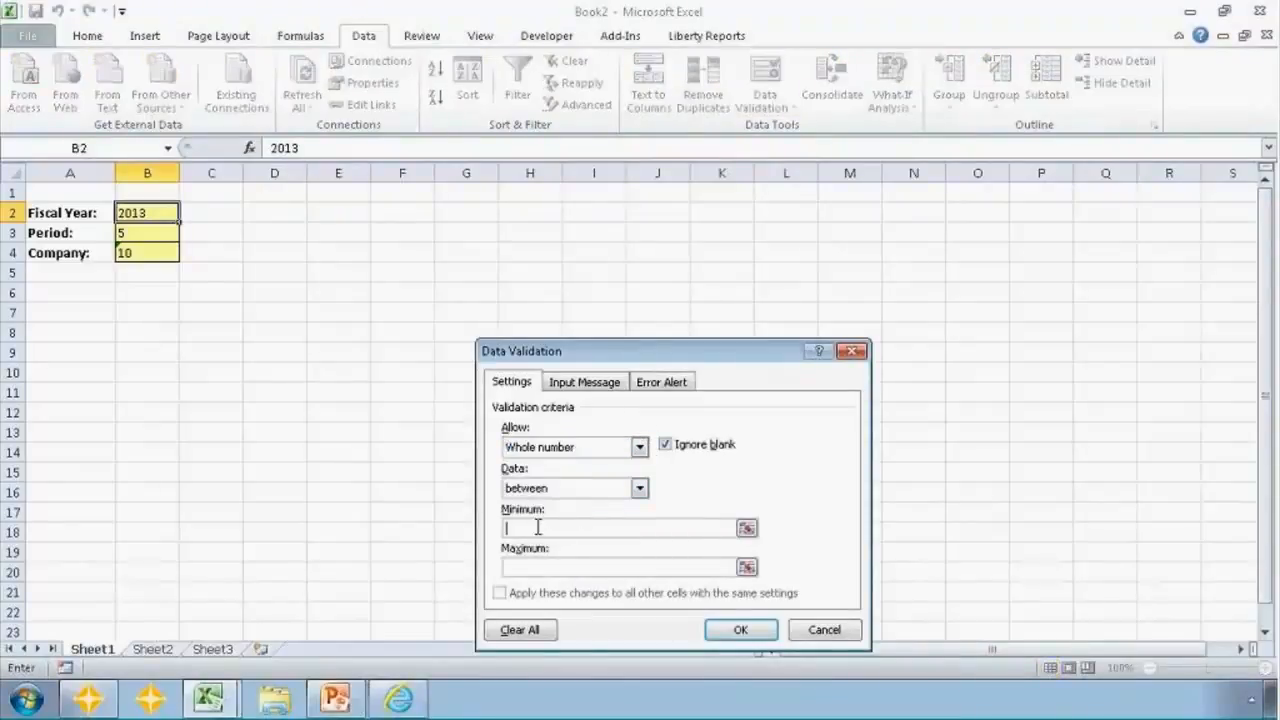
{"action": "type", "text": "2000"}
{"action": "key", "text": "Tab"}
{"action": "type", "text": "2050"}
{"action": "left_click", "coordinate": [741, 630]}
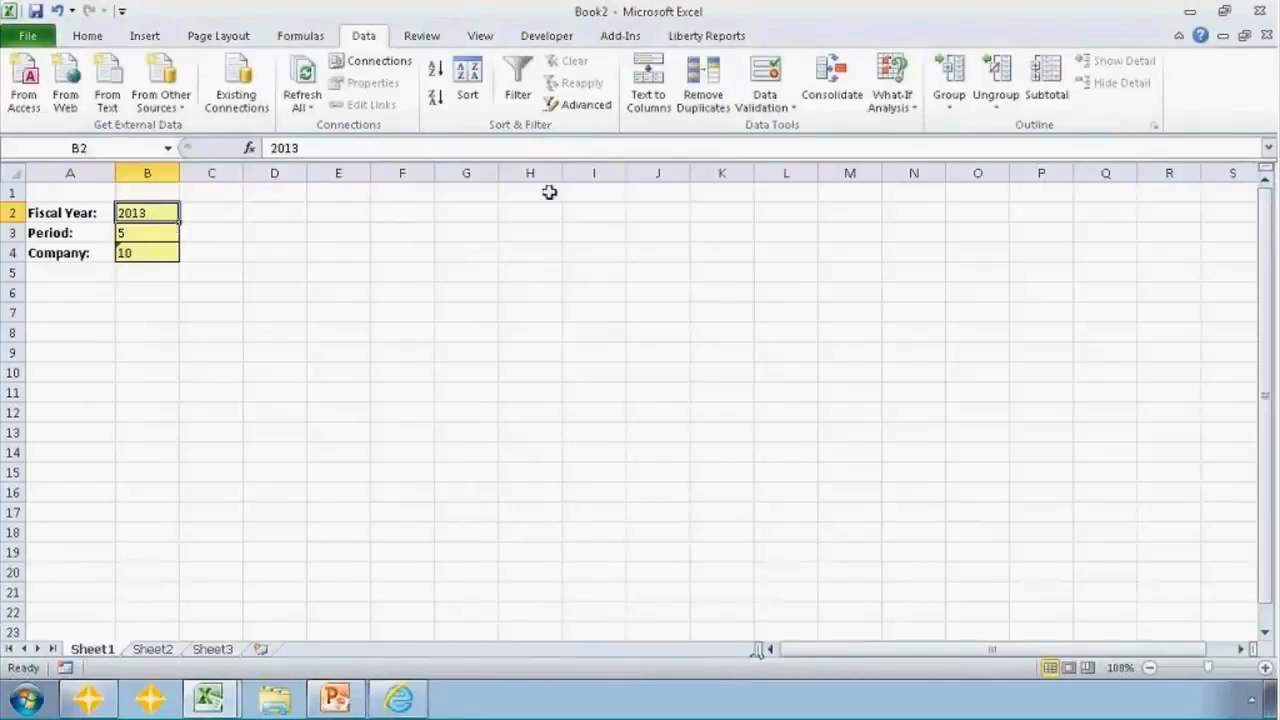
Add a validation input message to B2 titled "Fiscal Year" with the text "Enter the four-digit fiscal year"
{"action": "left_click", "coordinate": [766, 80]}
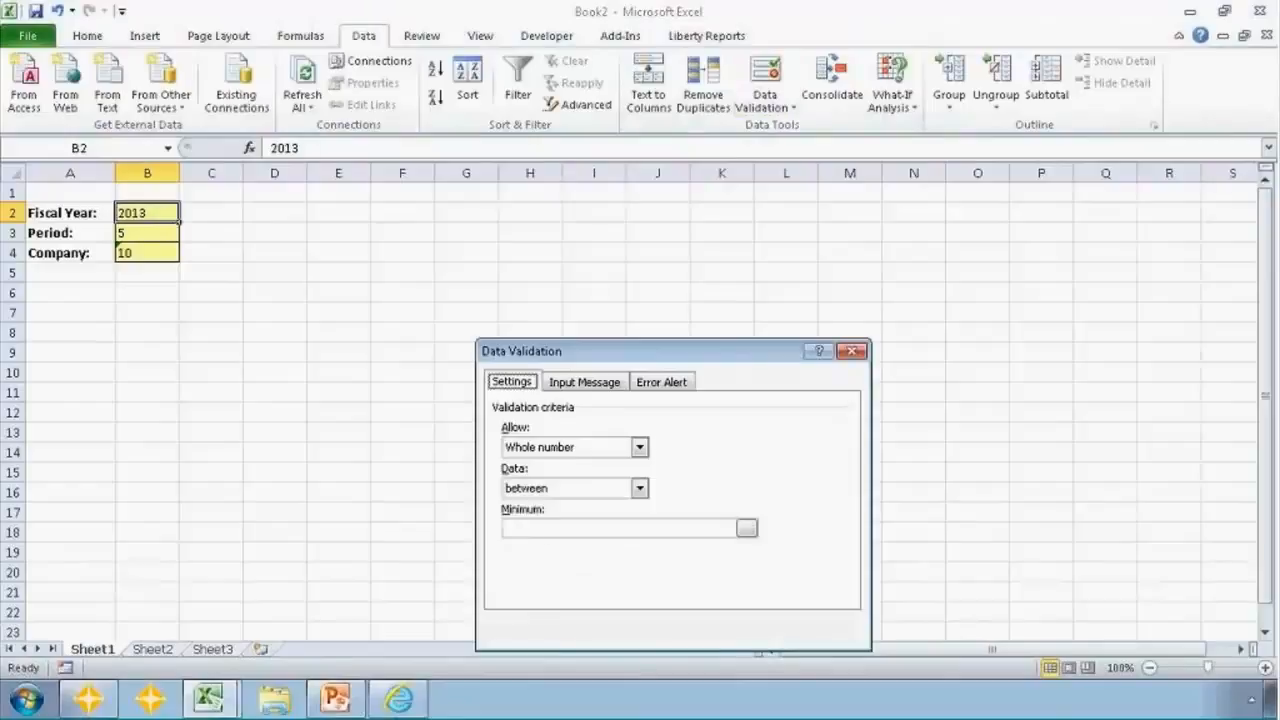
{"action": "left_click", "coordinate": [605, 385]}
{"action": "left_click", "coordinate": [550, 473]}
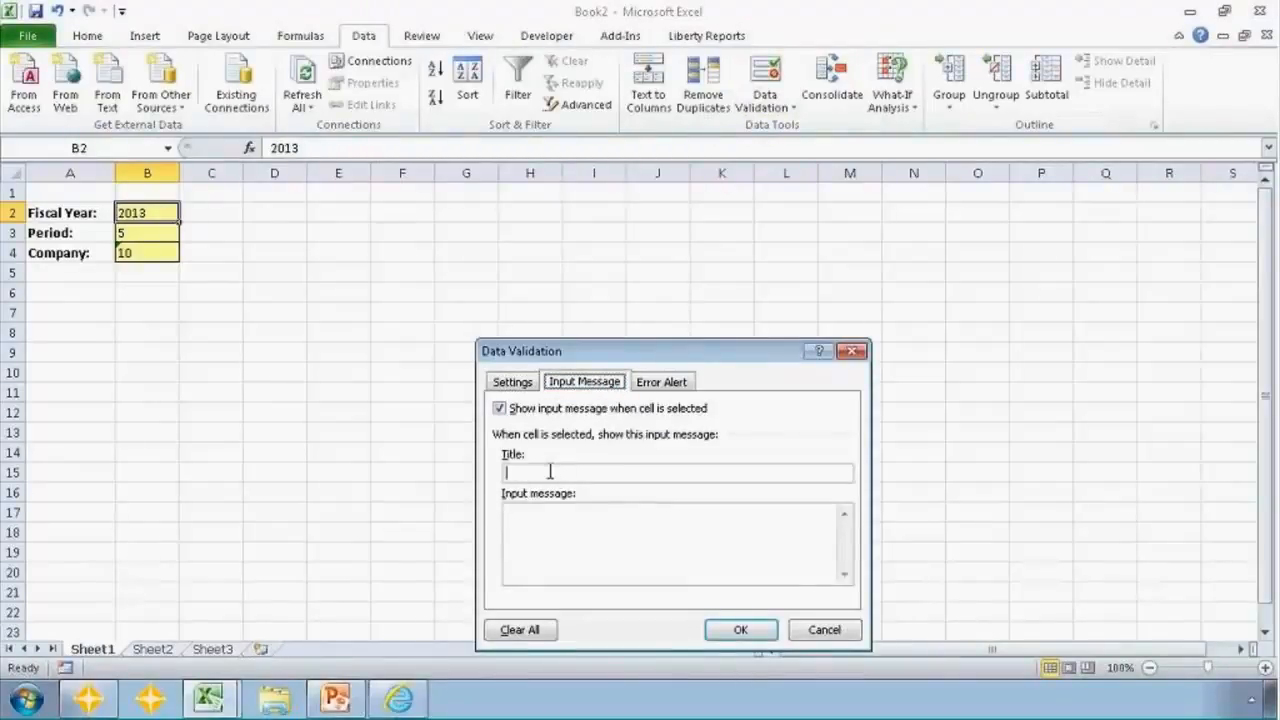
{"action": "type", "text": "Fiscal Year"}
{"action": "key", "text": "Tab"}
{"action": "type", "text": "Enter the four"}
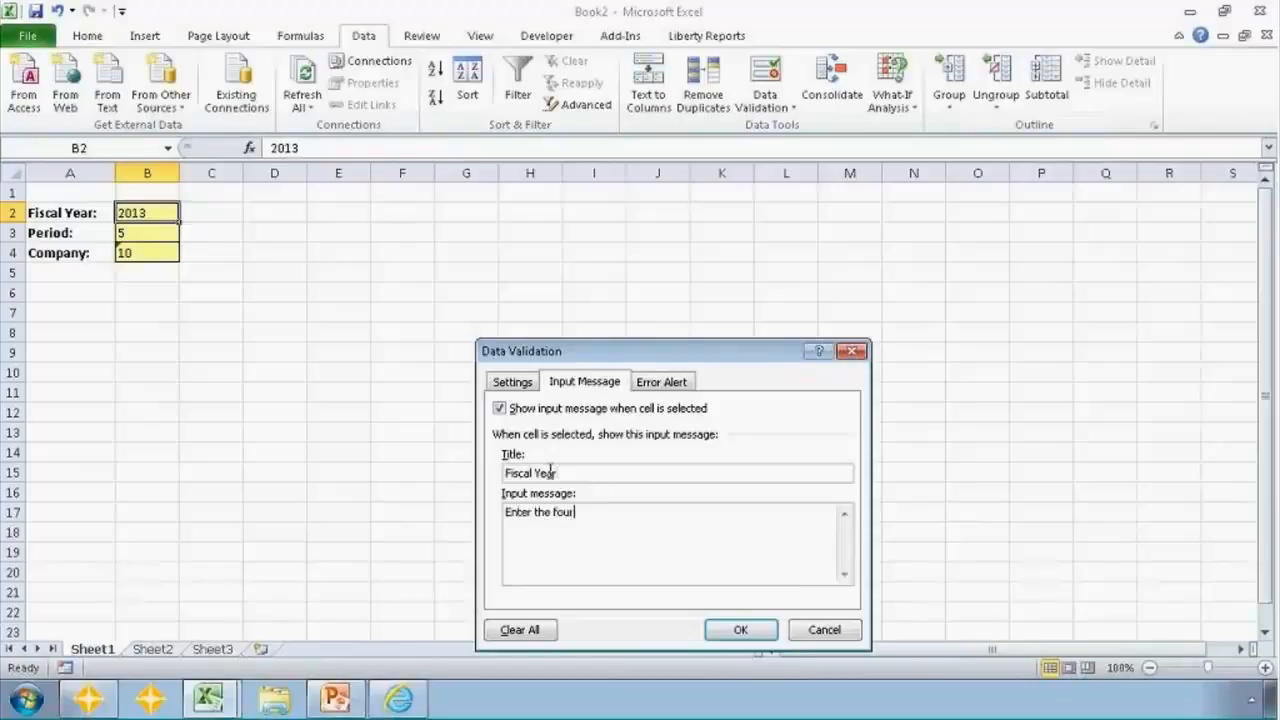
{"action": "type", "text": "-digit fiscal year"}
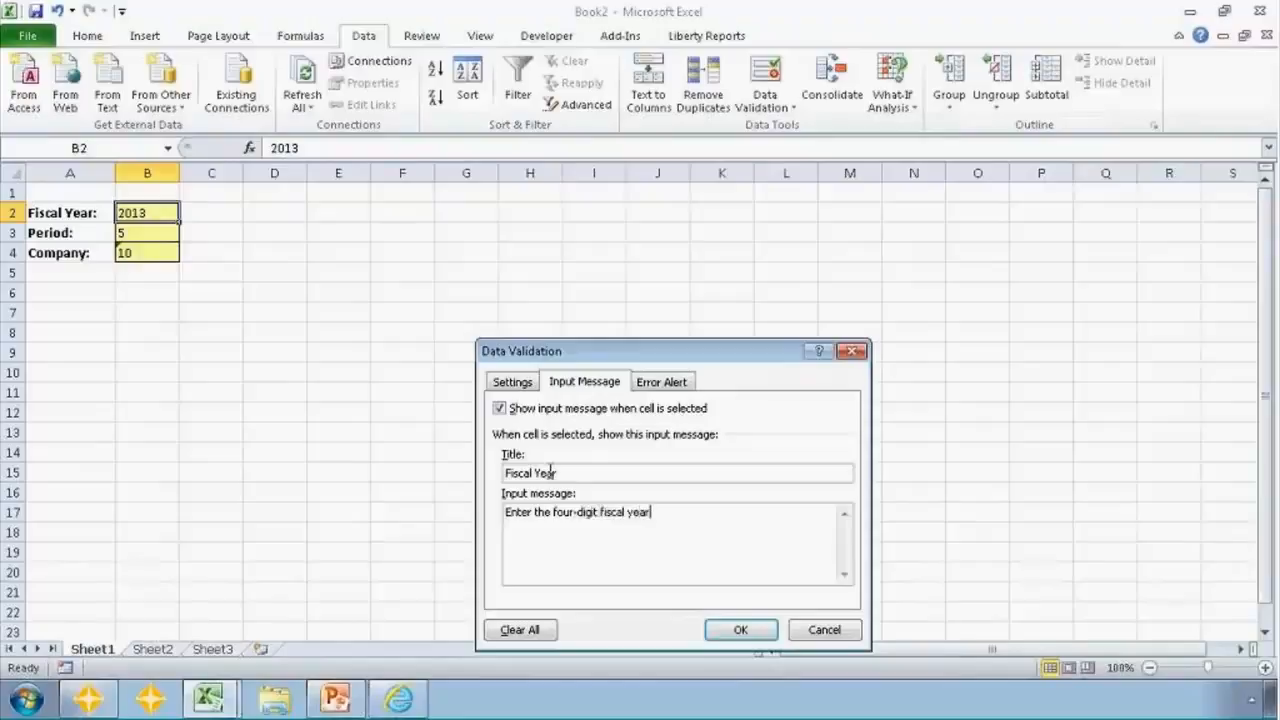
{"action": "left_click", "coordinate": [740, 630]}
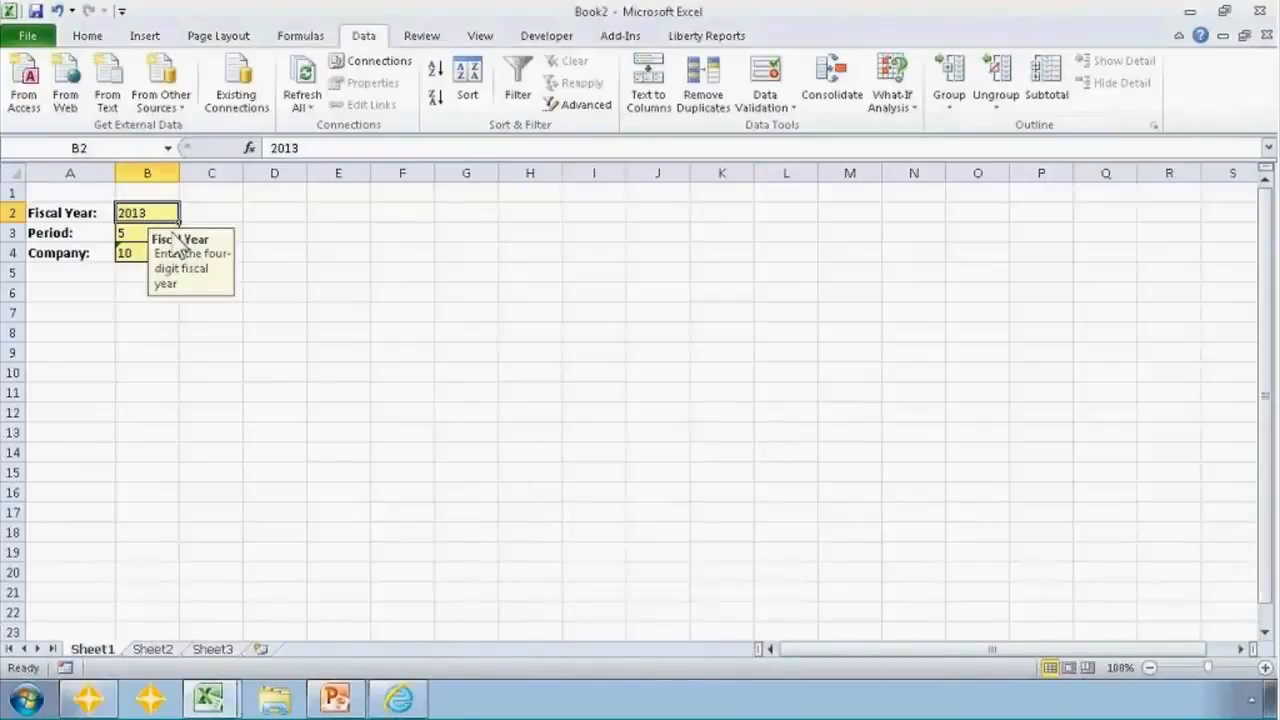
Set the number format of the company cell B4 to Text
{"action": "left_click", "coordinate": [124, 233]}
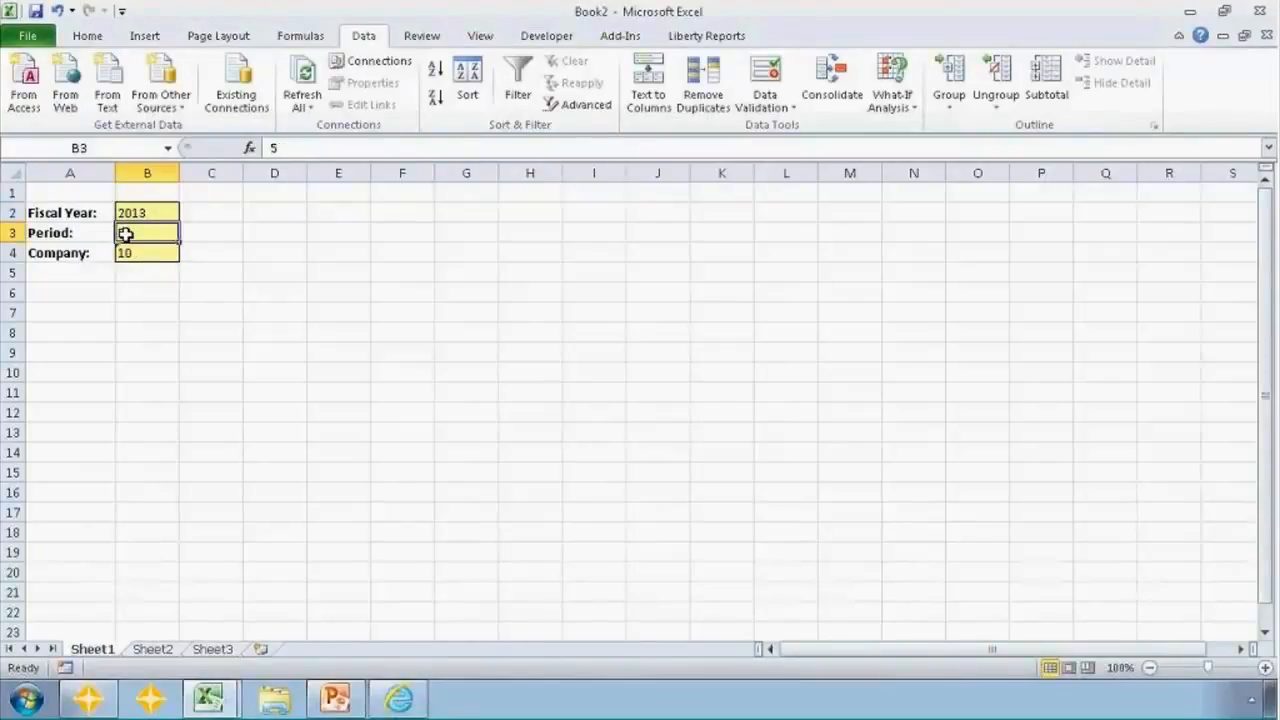
{"action": "key", "text": "Down"}
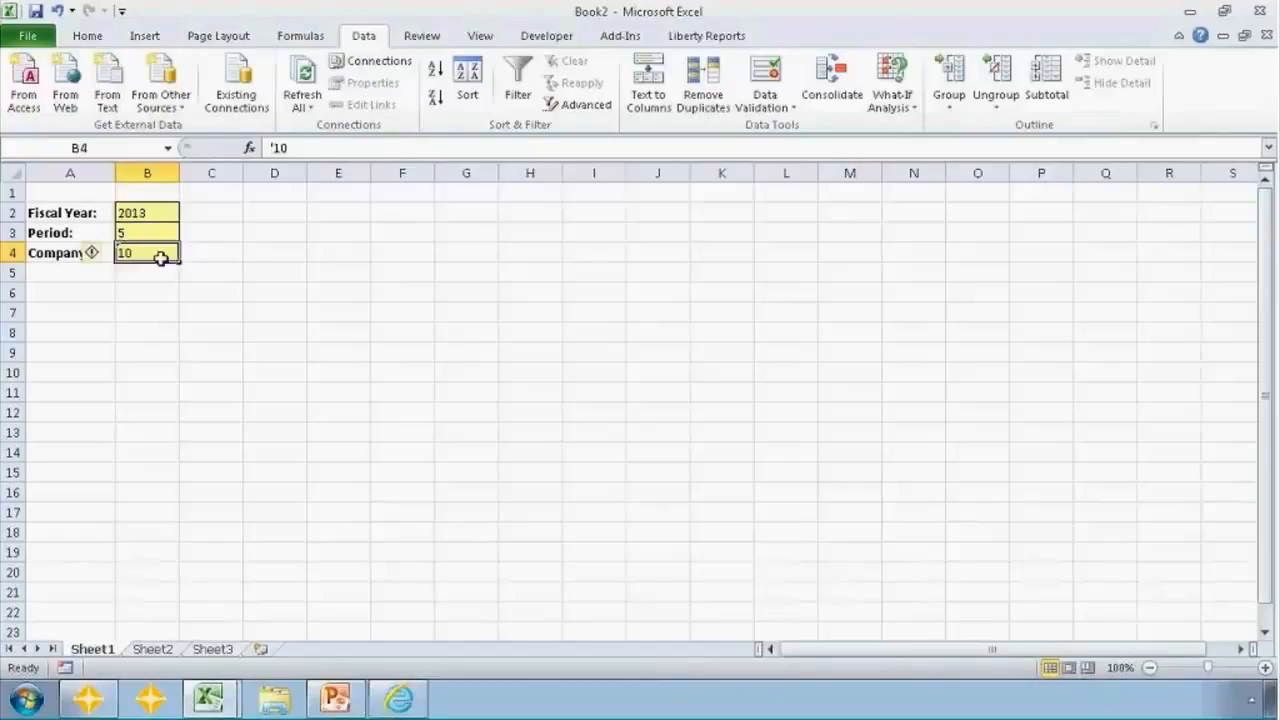
{"action": "right_click", "coordinate": [148, 253]}
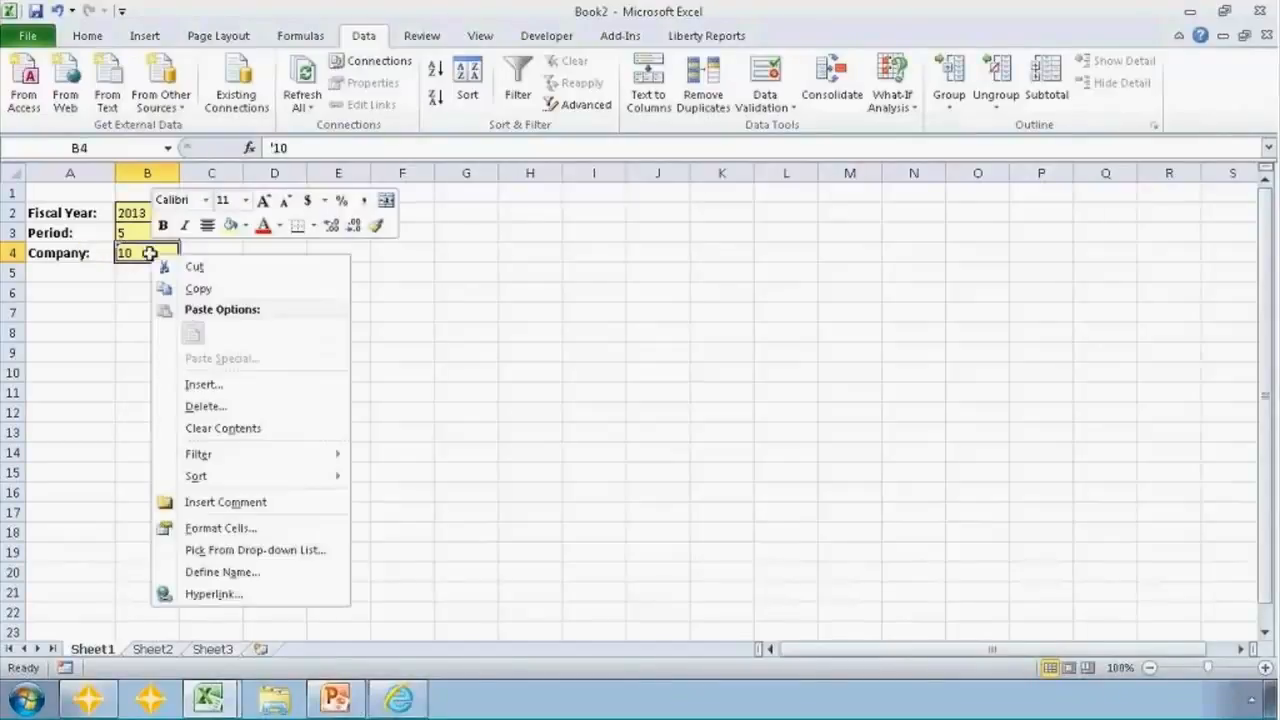
{"action": "left_click", "coordinate": [232, 528]}
{"action": "left_click", "coordinate": [40, 423]}
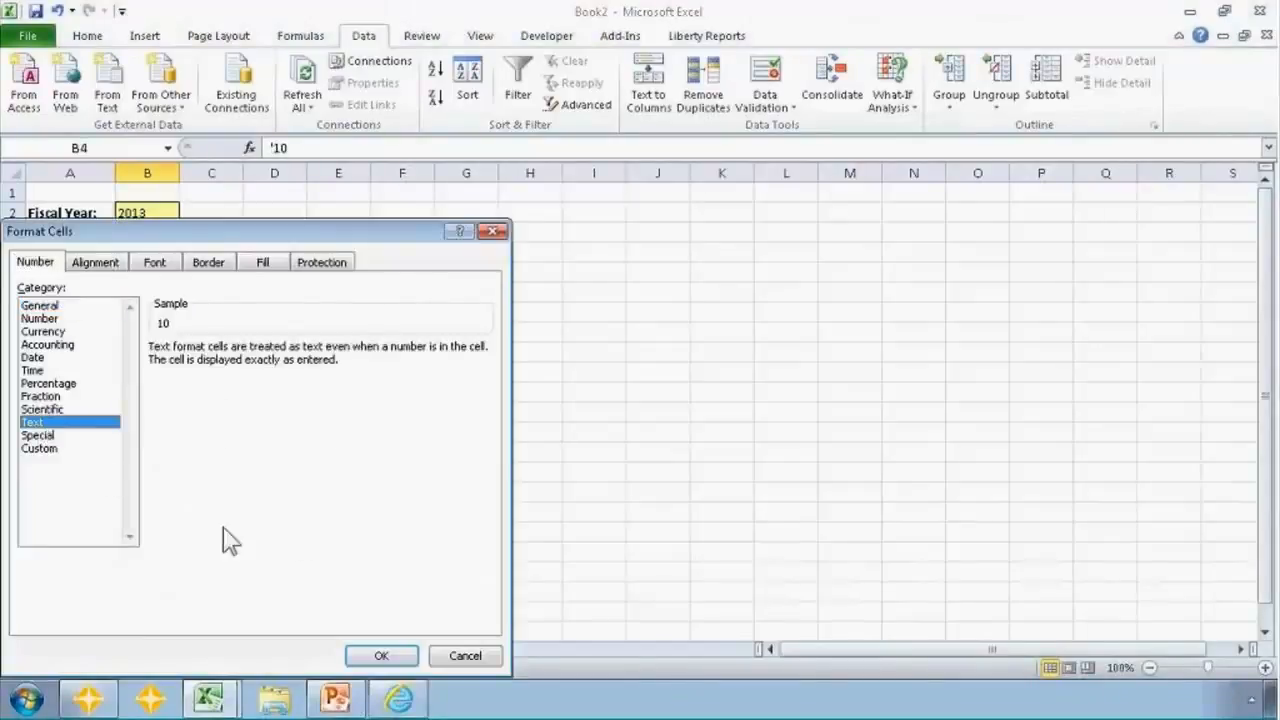
{"action": "left_click", "coordinate": [381, 656]}
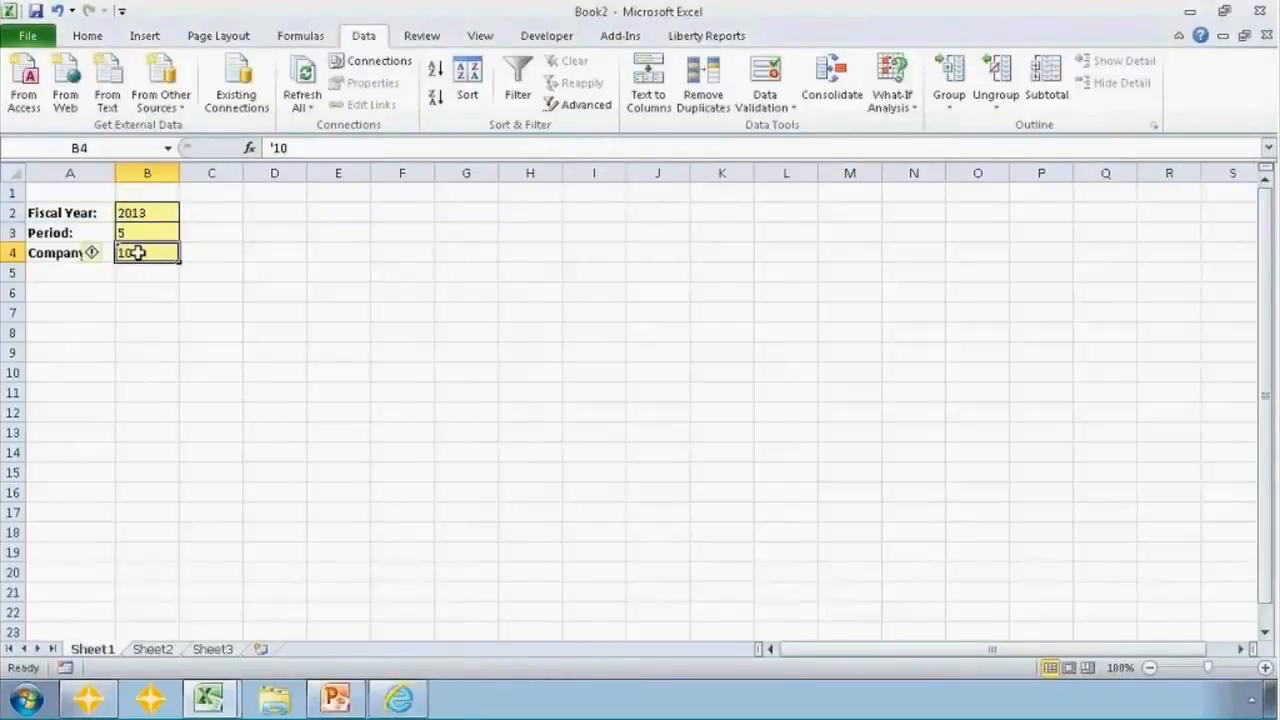
{"action": "left_click", "coordinate": [87, 291]}
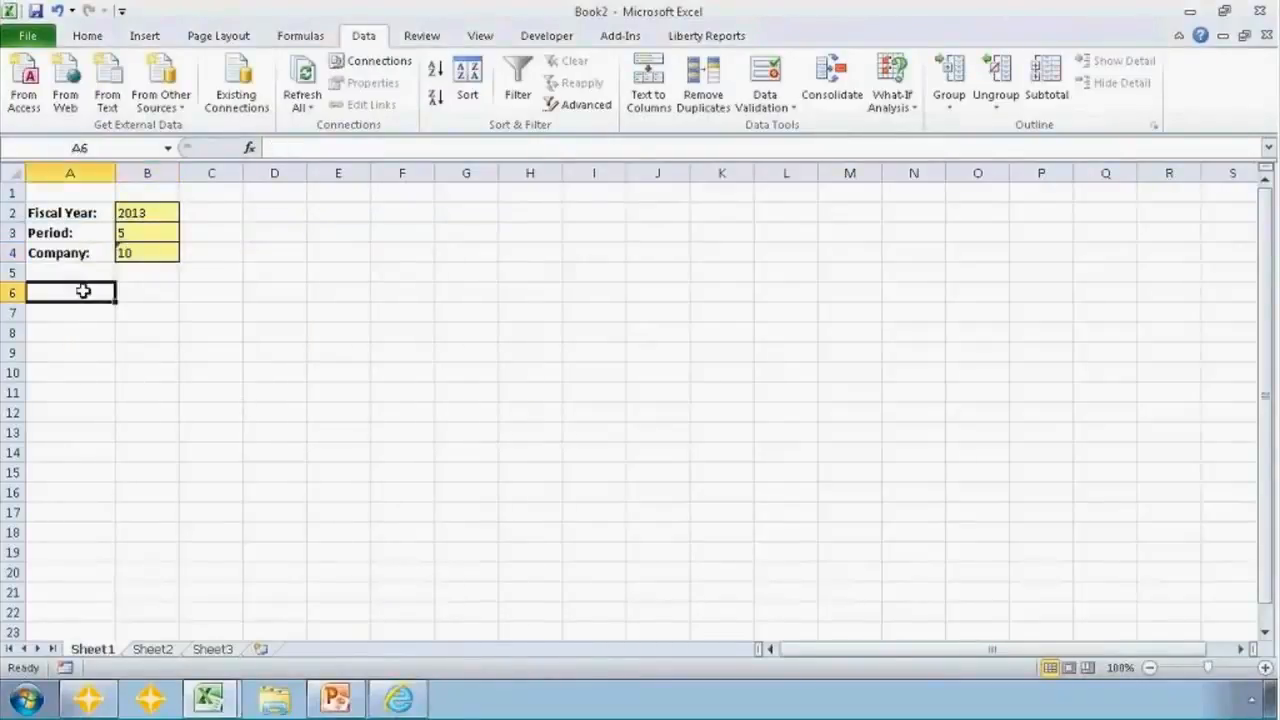
Examine the TSGLAmount formula in cell C5 on Sheet1 of Book1, including its cell references, and return to Book2
{"action": "left_click", "coordinate": [148, 212]}
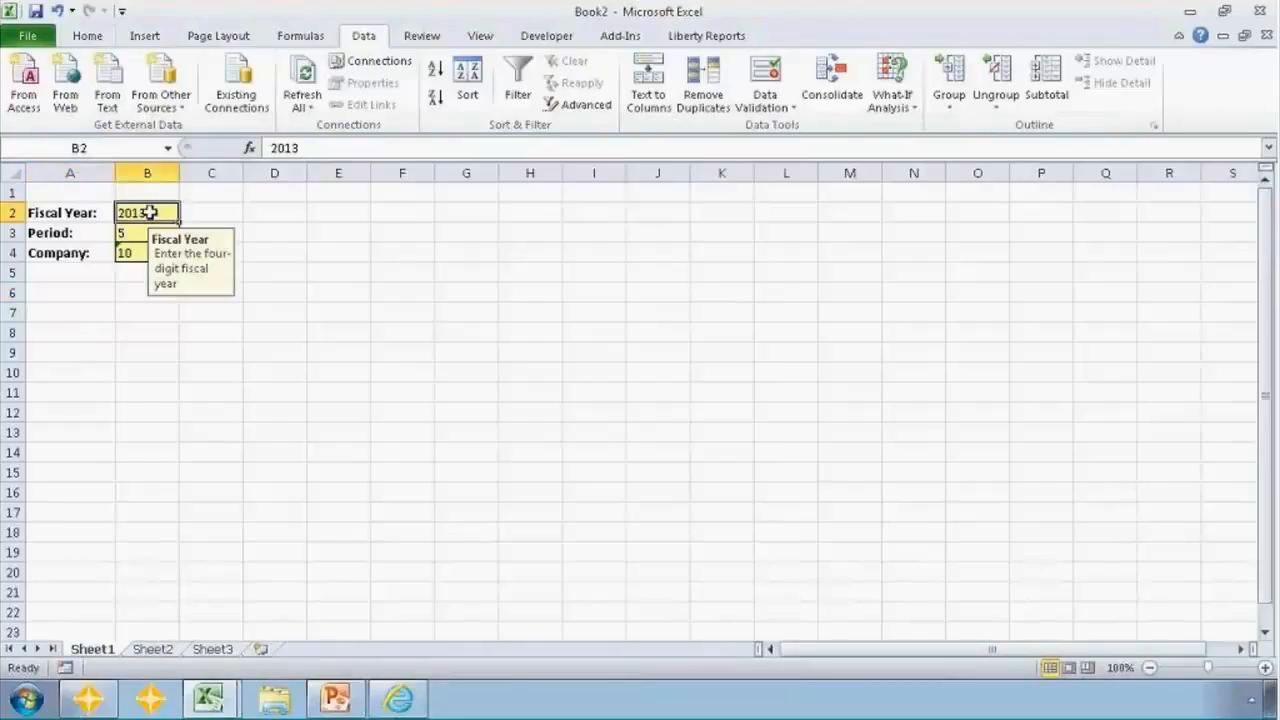
{"action": "left_click", "coordinate": [87, 37]}
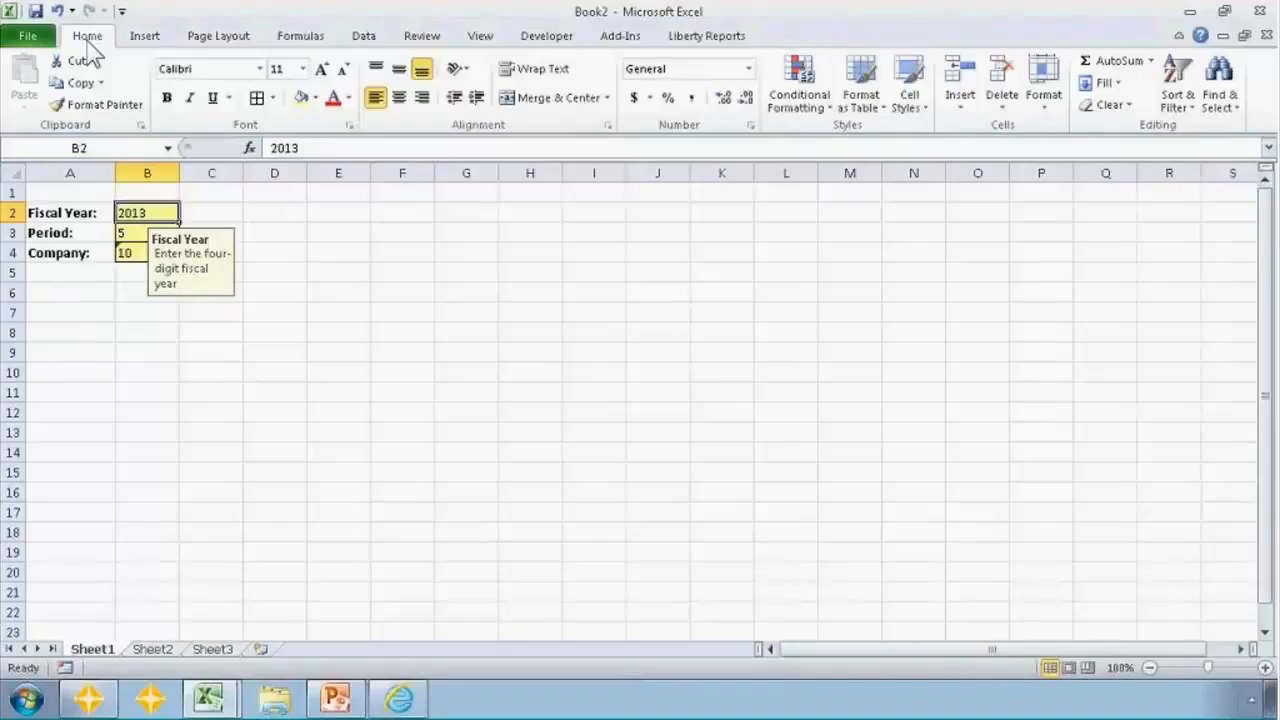
{"action": "left_click", "coordinate": [212, 699]}
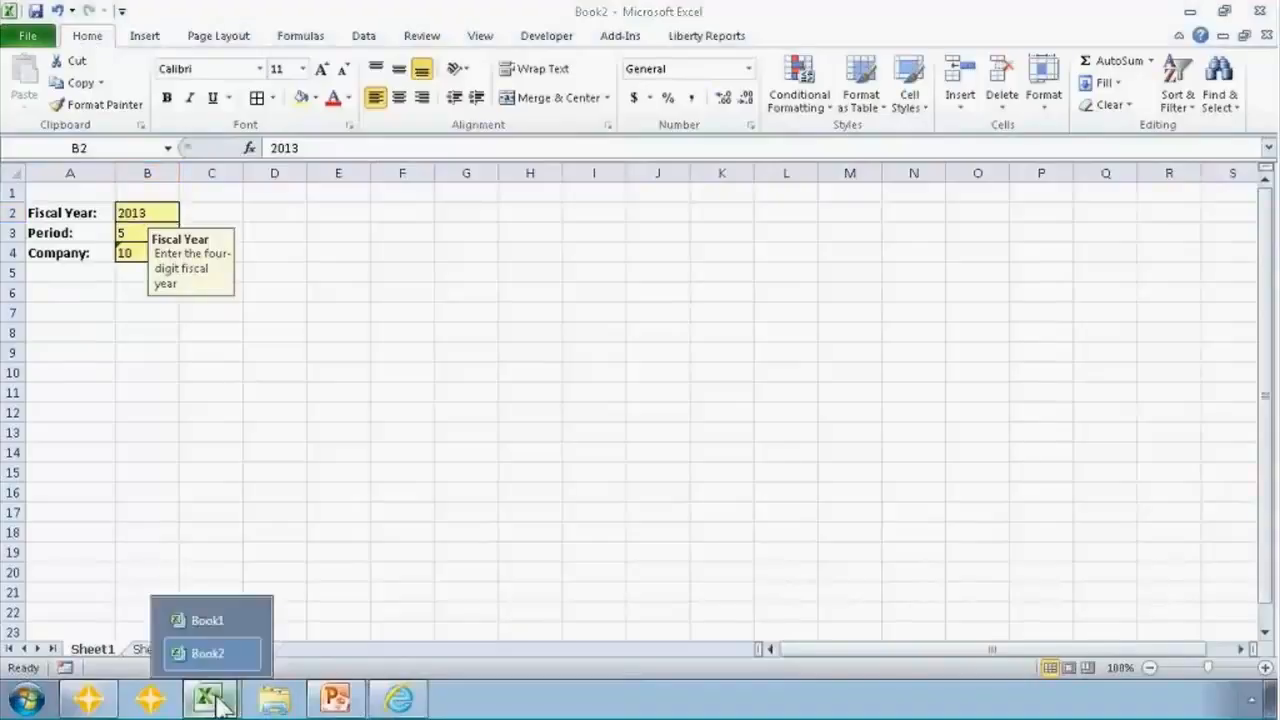
{"action": "left_click", "coordinate": [210, 621]}
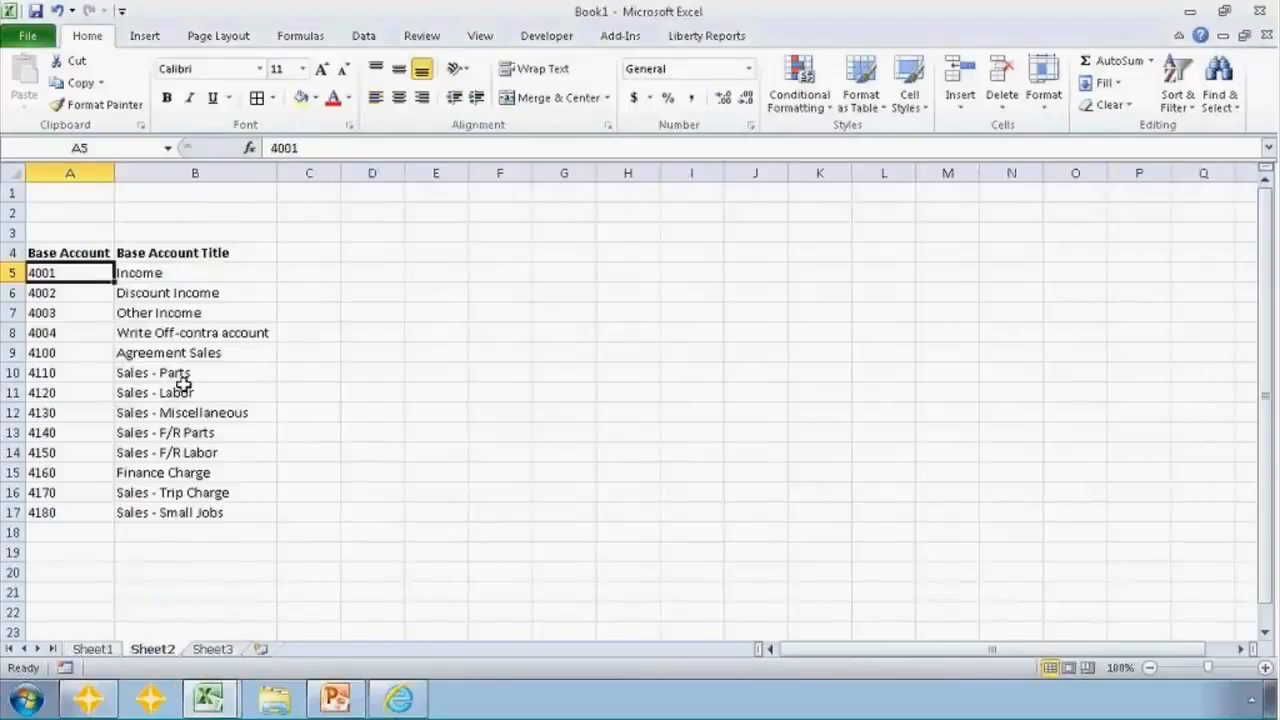
{"action": "left_click", "coordinate": [92, 649]}
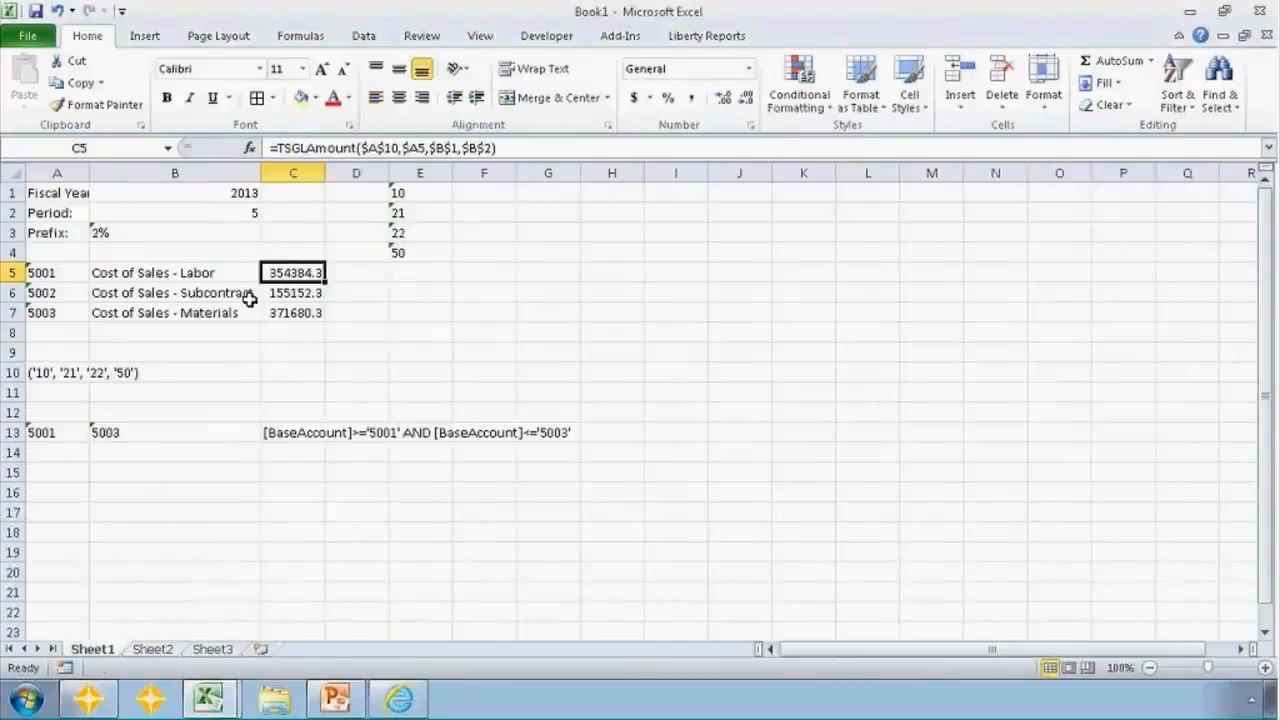
{"action": "left_click_drag", "start_coordinate": [497, 147], "coordinate": [268, 147]}
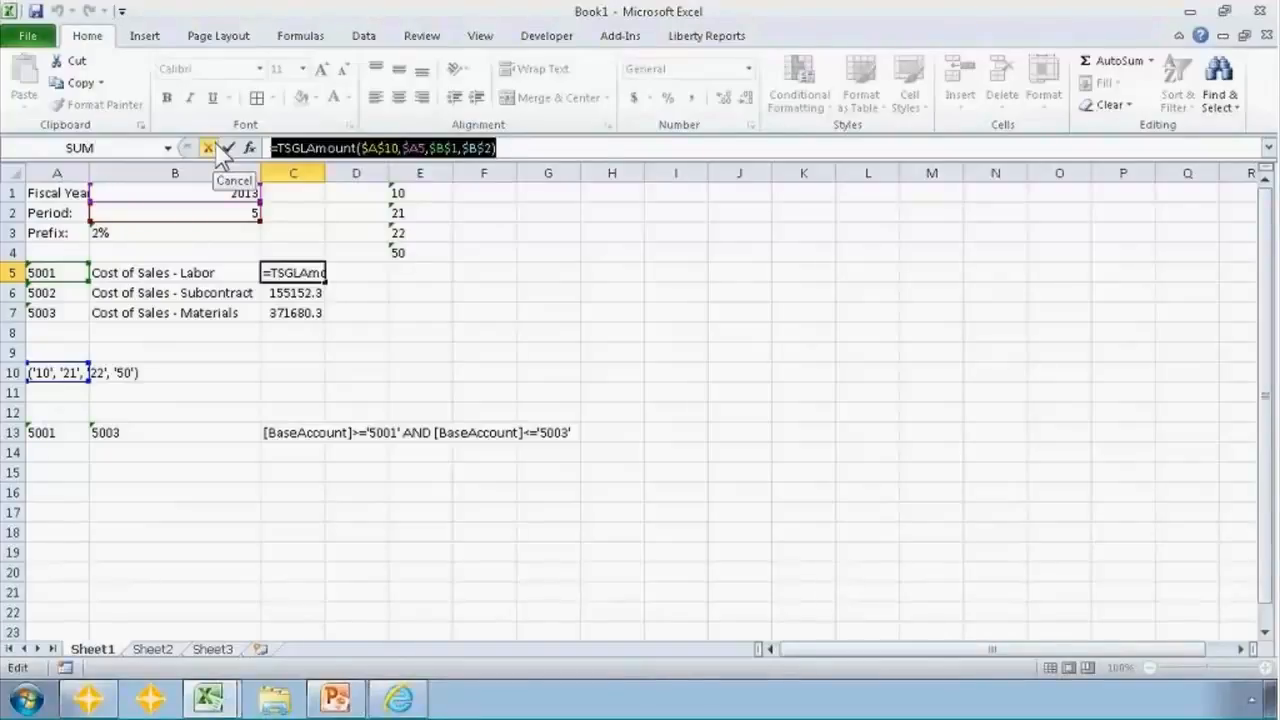
{"action": "left_click", "coordinate": [215, 142]}
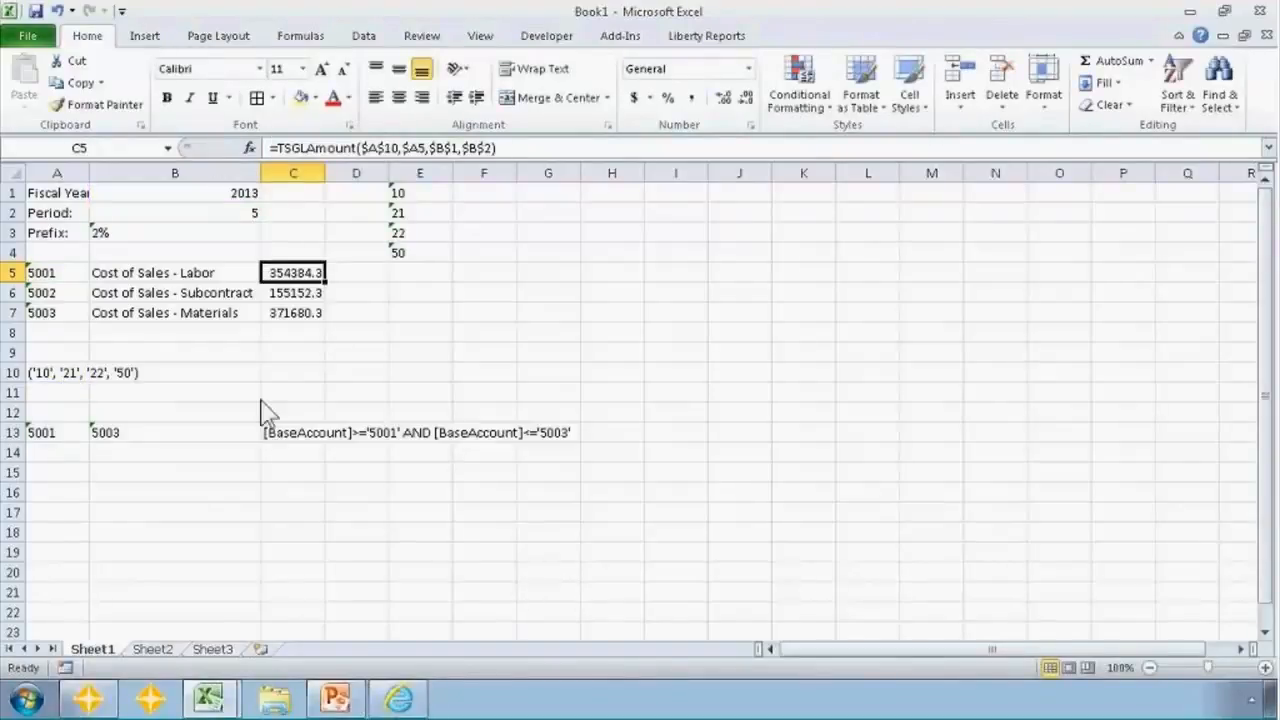
{"action": "left_click", "coordinate": [215, 700]}
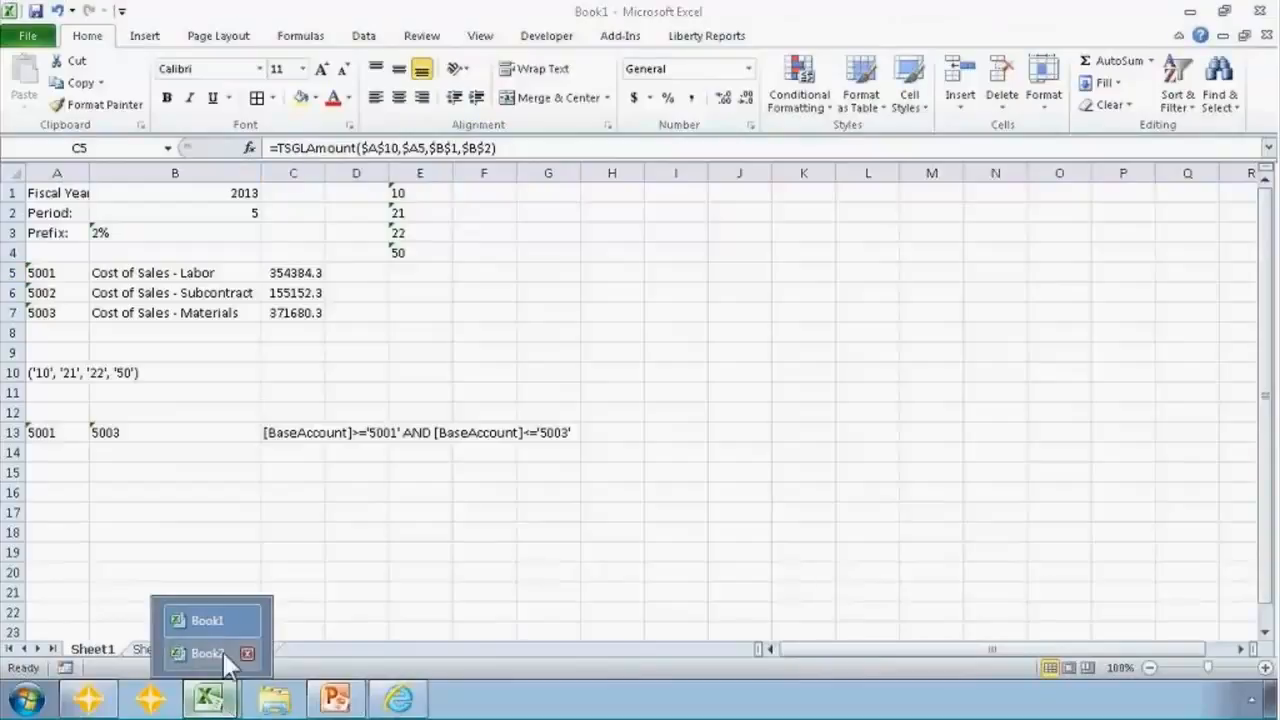
{"action": "left_click", "coordinate": [207, 653]}
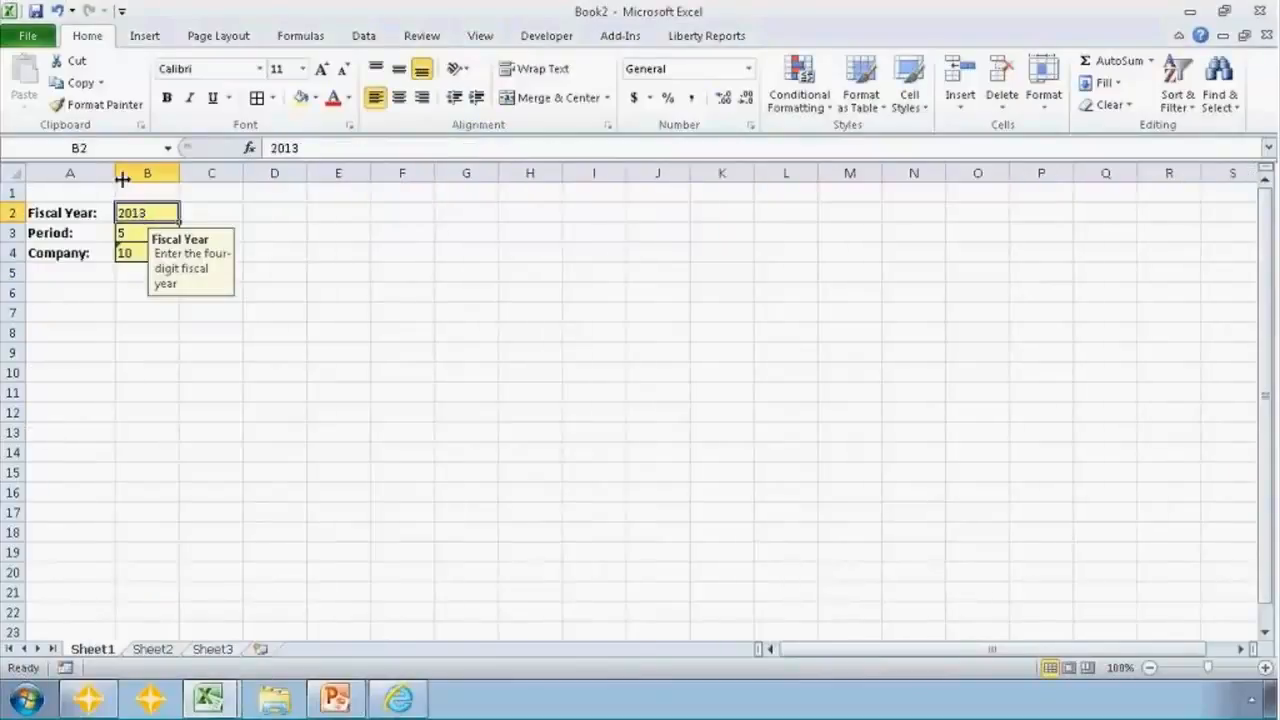
Name the input cells B2, B3 and B4 FiscalYear, Period and Prefix respectively
{"action": "left_click", "coordinate": [103, 146]}
{"action": "type", "text": "FiscalYear"}
{"action": "key", "text": "Return"}
{"action": "left_click", "coordinate": [128, 234]}
{"action": "left_click", "coordinate": [108, 146]}
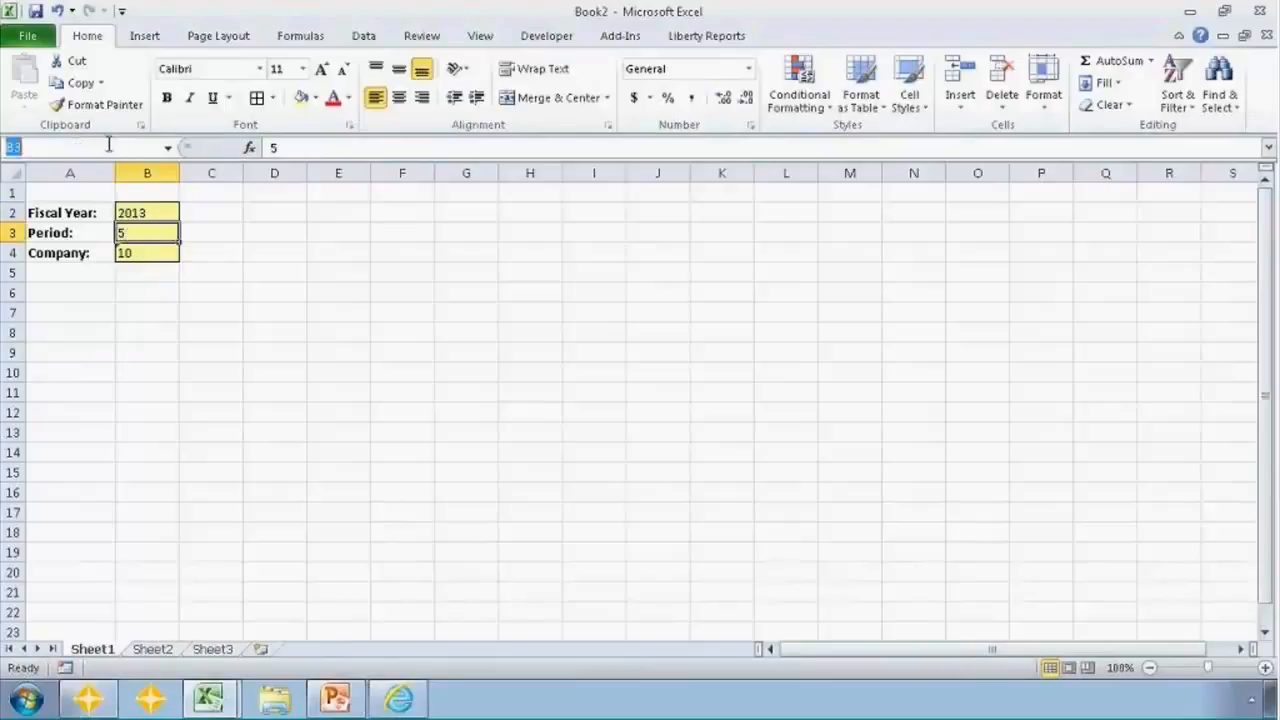
{"action": "type", "text": "Period"}
{"action": "key", "text": "Return"}
{"action": "left_click", "coordinate": [128, 250]}
{"action": "left_click", "coordinate": [95, 147]}
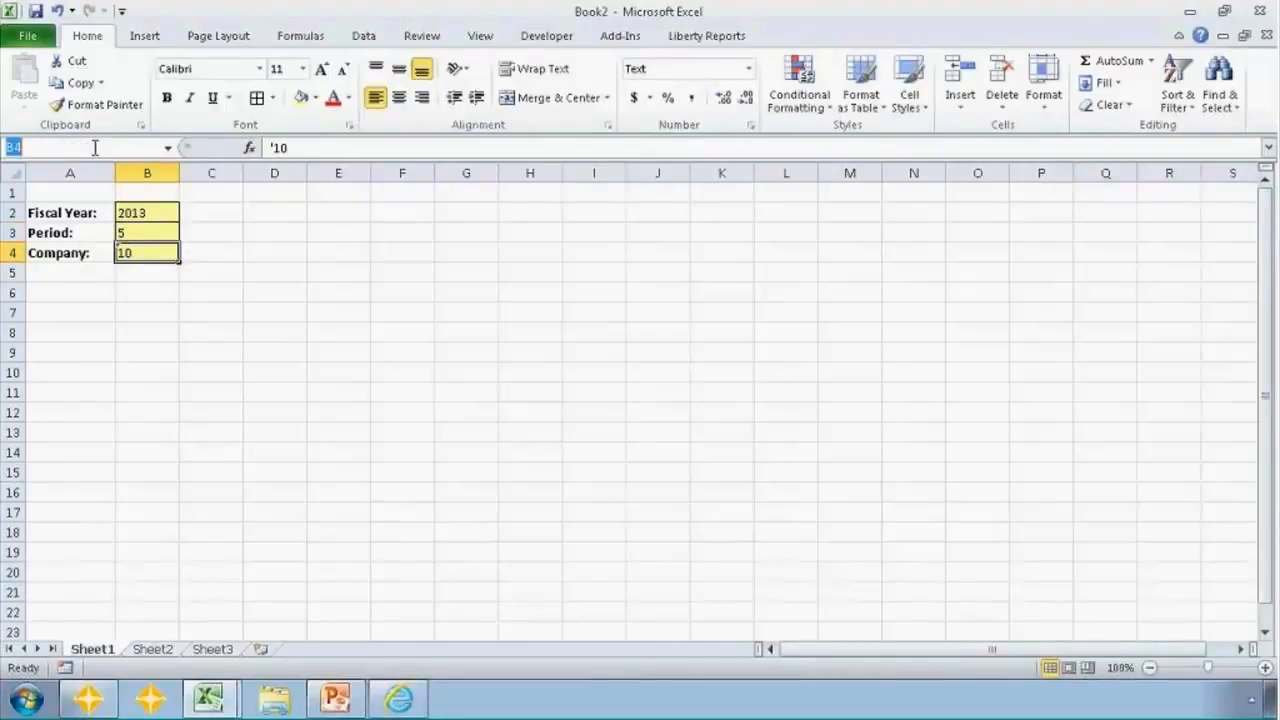
{"action": "type", "text": "Prefix"}
{"action": "key", "text": "Return"}
Start an Office Connector query at cell A6 on the GL Base account table, including the Base Account and Base Account Title fields
{"action": "key", "text": "Down"}
{"action": "key", "text": "Down"}
{"action": "key", "text": "Left"}
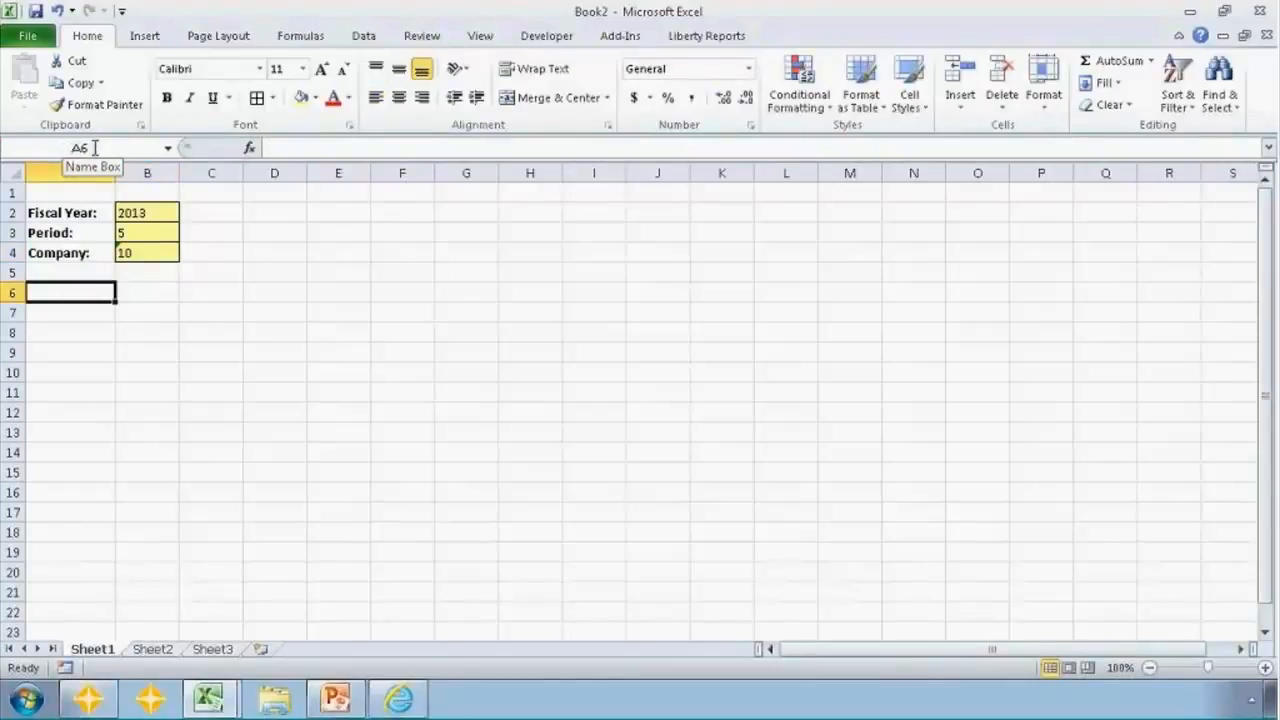
{"action": "left_click", "coordinate": [624, 40]}
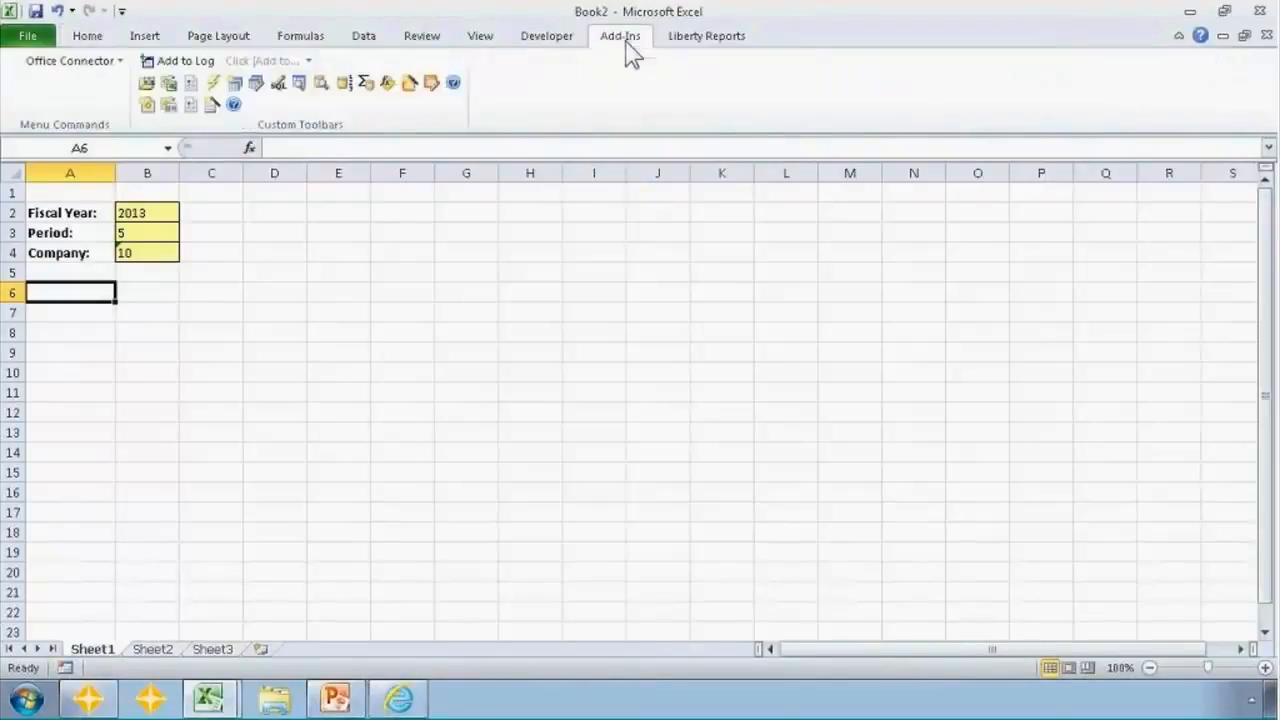
{"action": "left_click", "coordinate": [235, 86]}
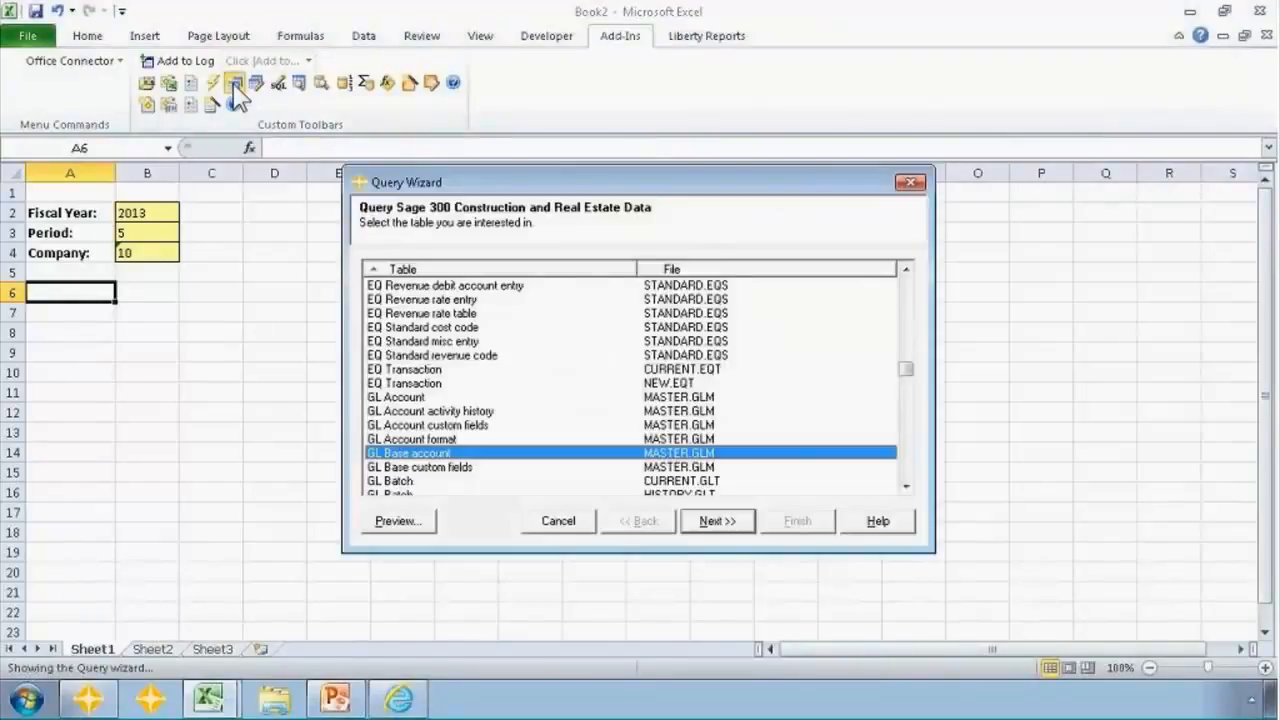
{"action": "left_click", "coordinate": [714, 522]}
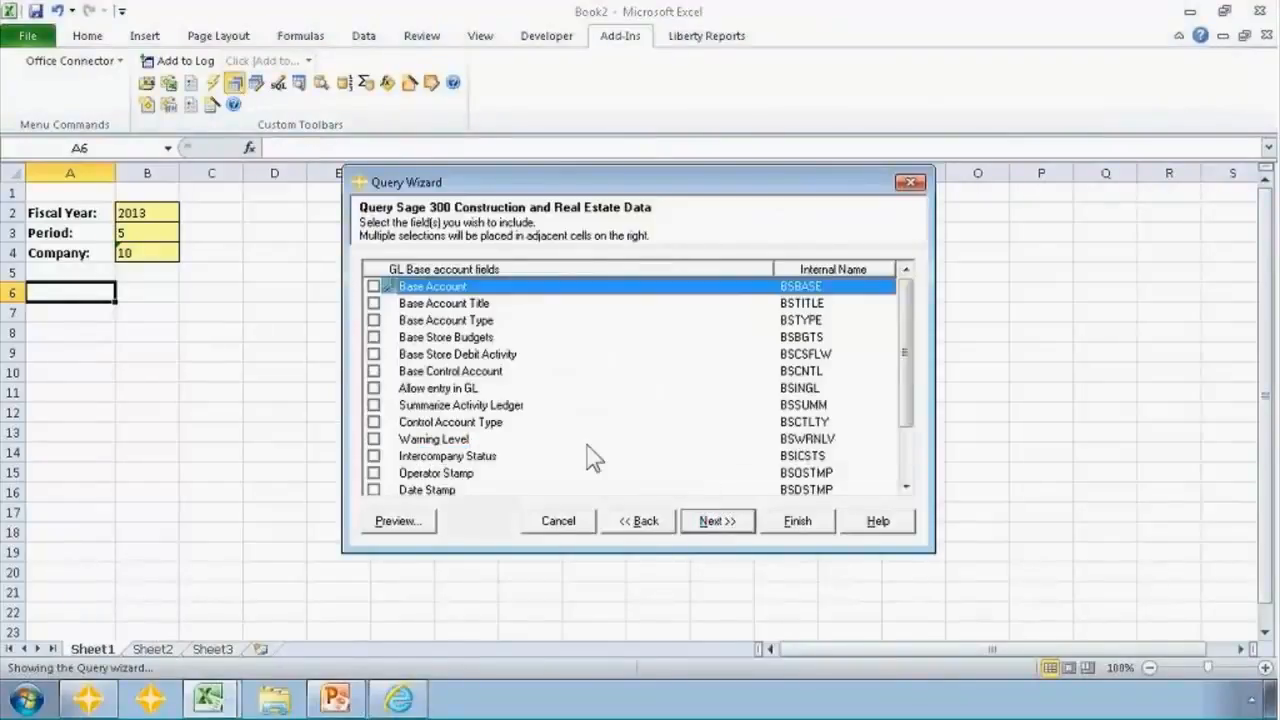
{"action": "left_click", "coordinate": [374, 287]}
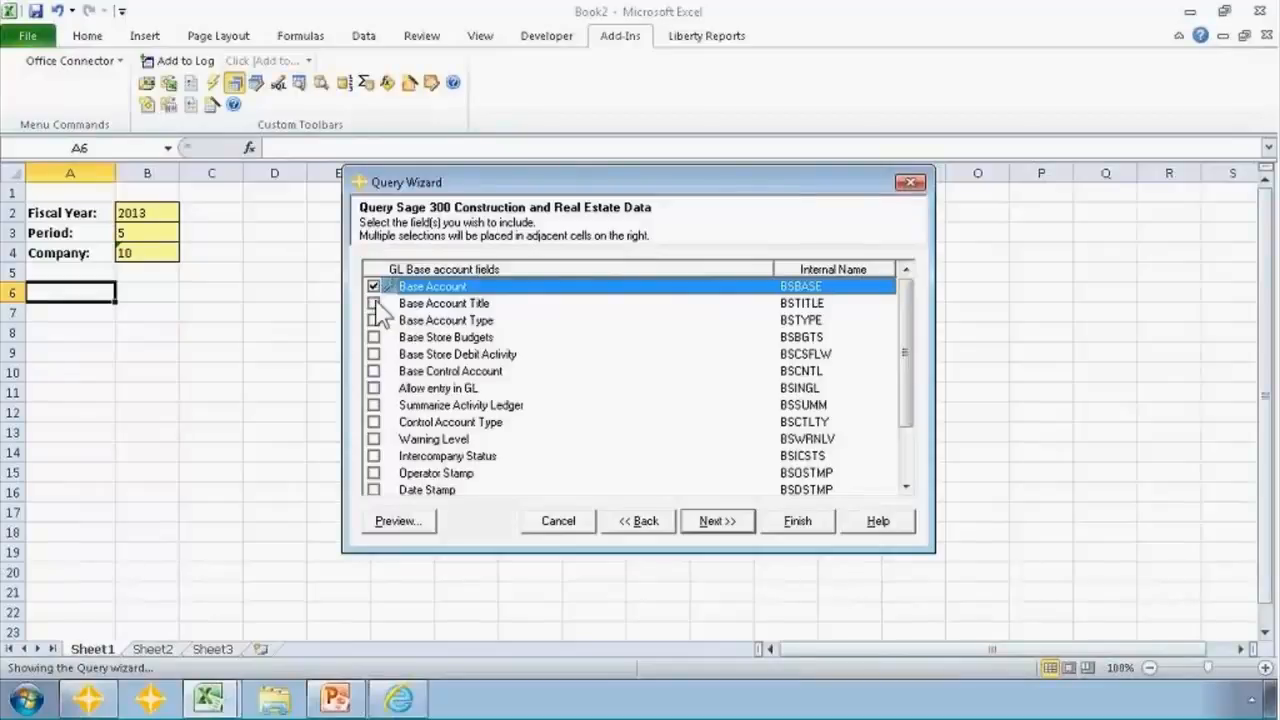
{"action": "left_click", "coordinate": [375, 304]}
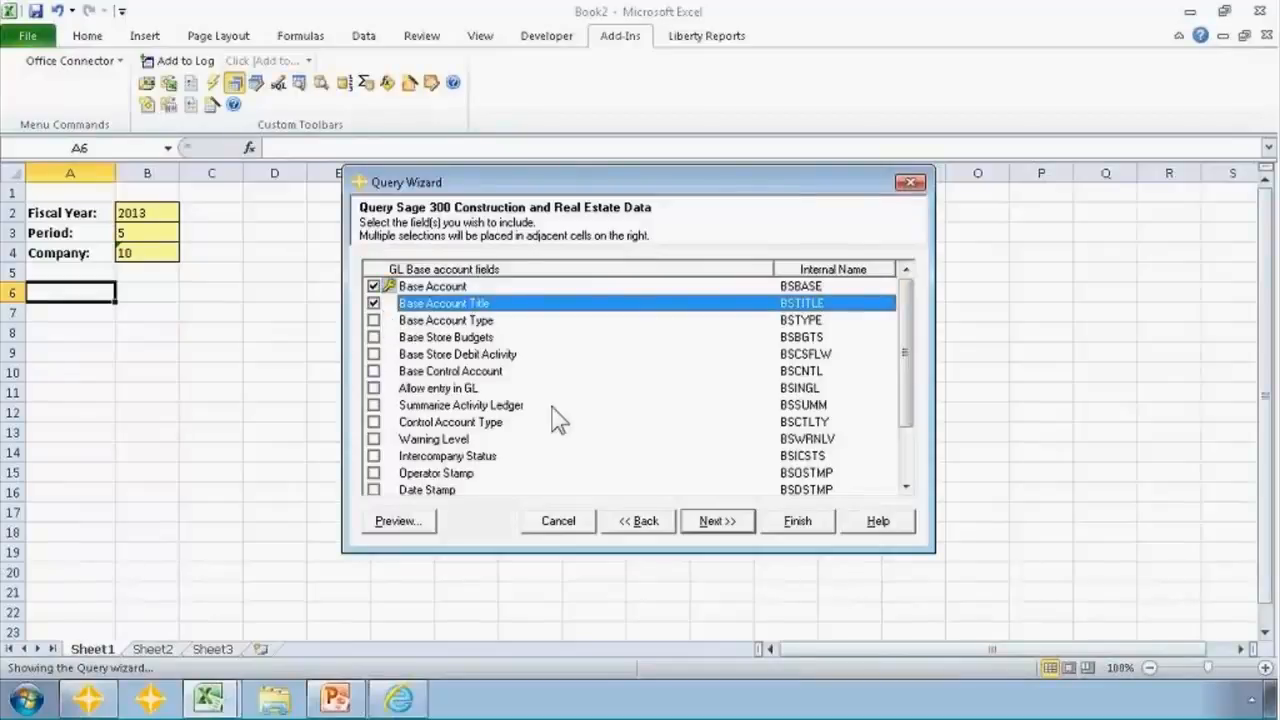
{"action": "left_click", "coordinate": [717, 521]}
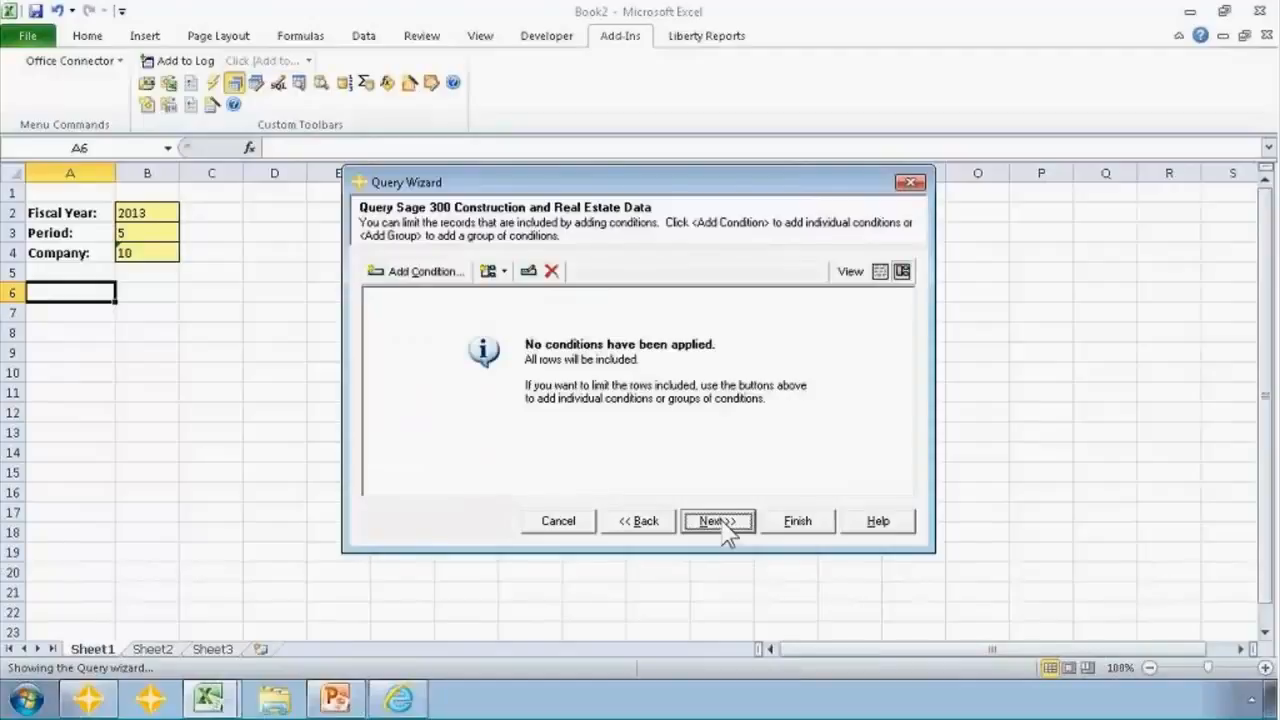
Limit the query to records whose Base Account Type equals Income and insert it as a refreshable table with field names
{"action": "left_click", "coordinate": [424, 271]}
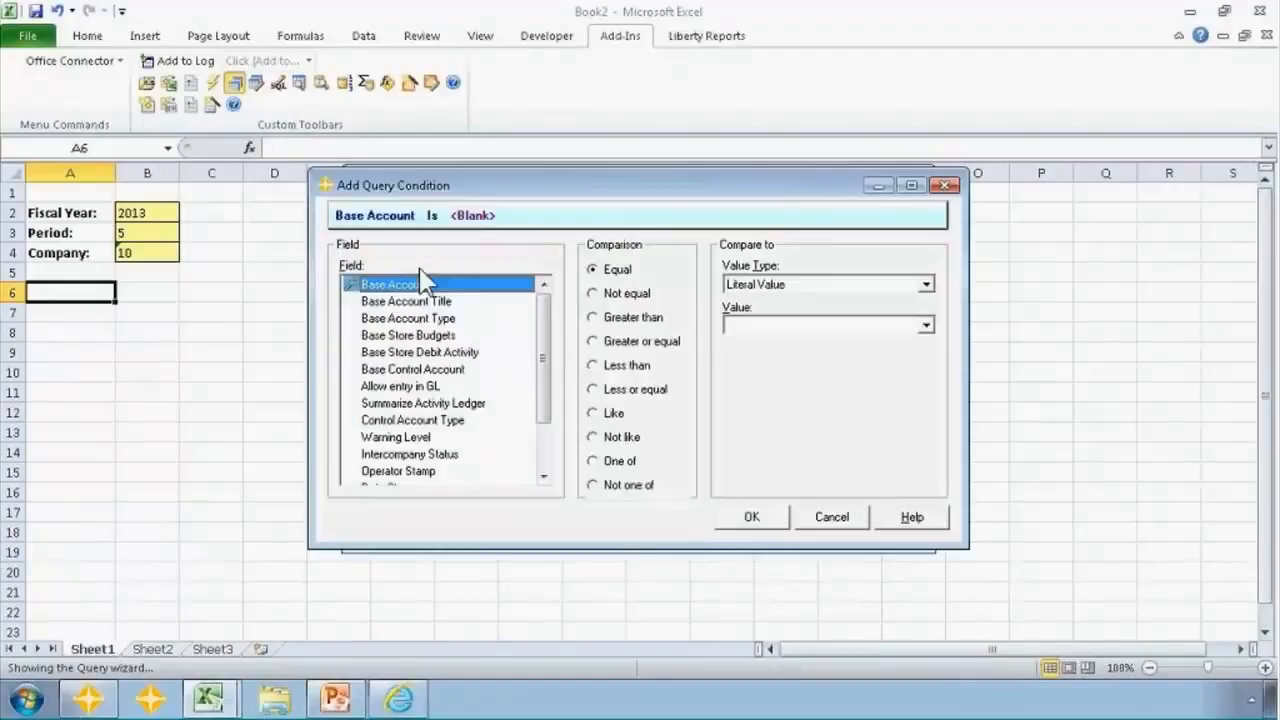
{"action": "left_click", "coordinate": [448, 318]}
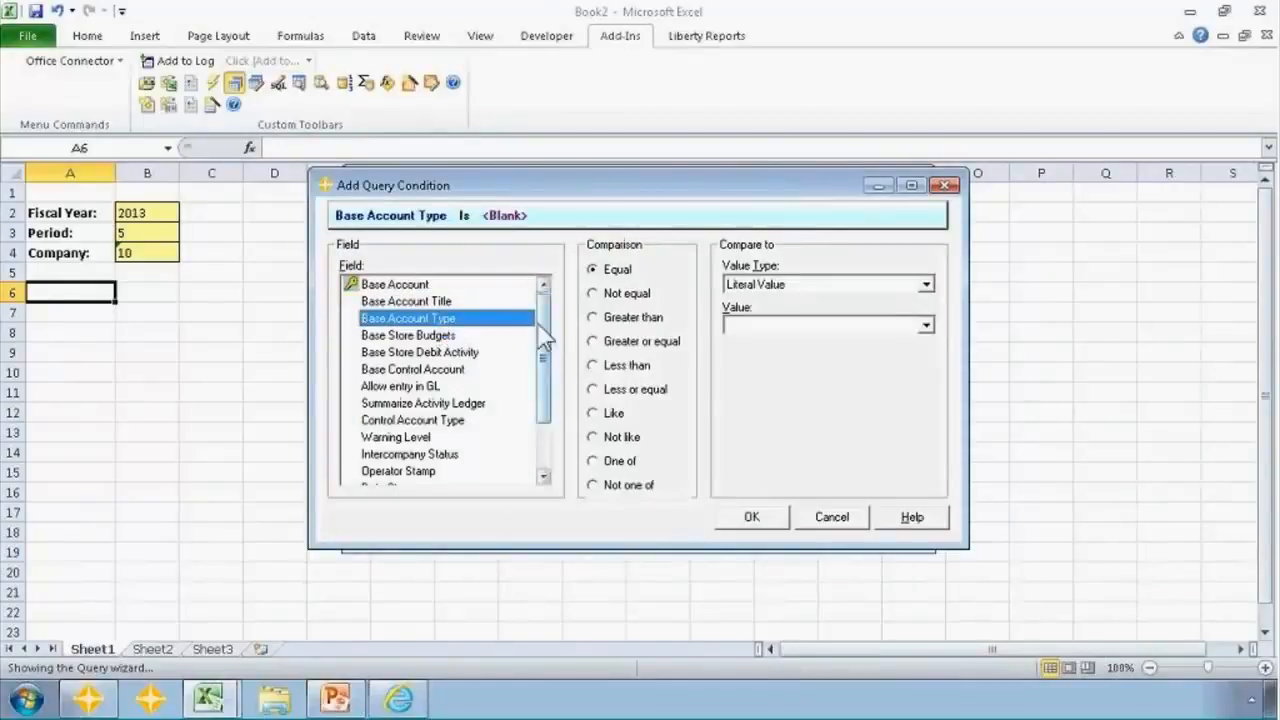
{"action": "left_click", "coordinate": [926, 326]}
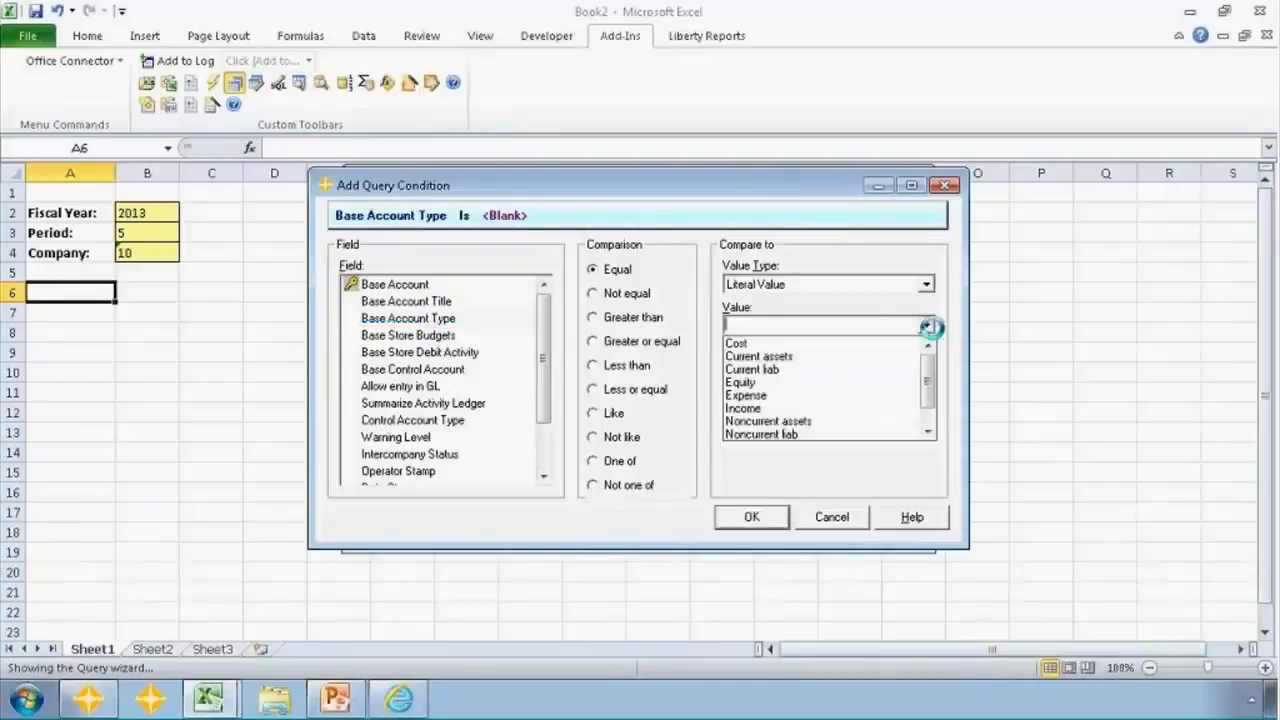
{"action": "left_click", "coordinate": [747, 410]}
{"action": "left_click", "coordinate": [752, 517]}
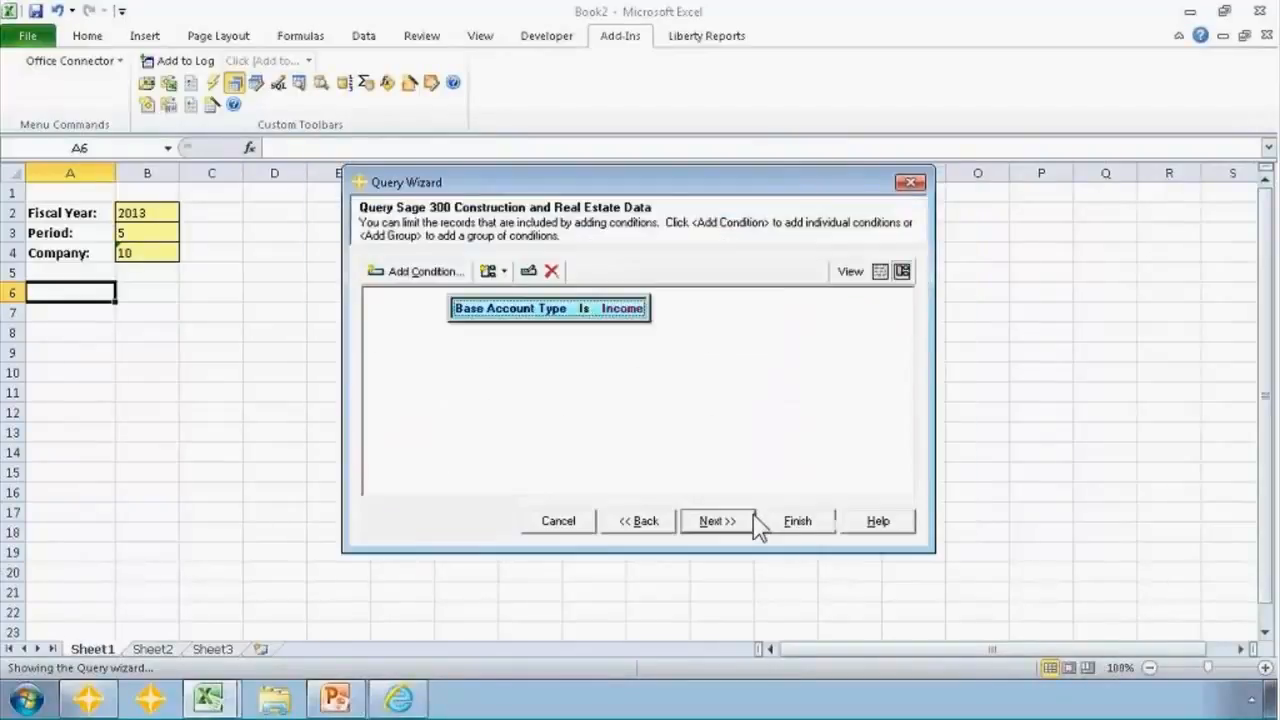
{"action": "left_click", "coordinate": [730, 533]}
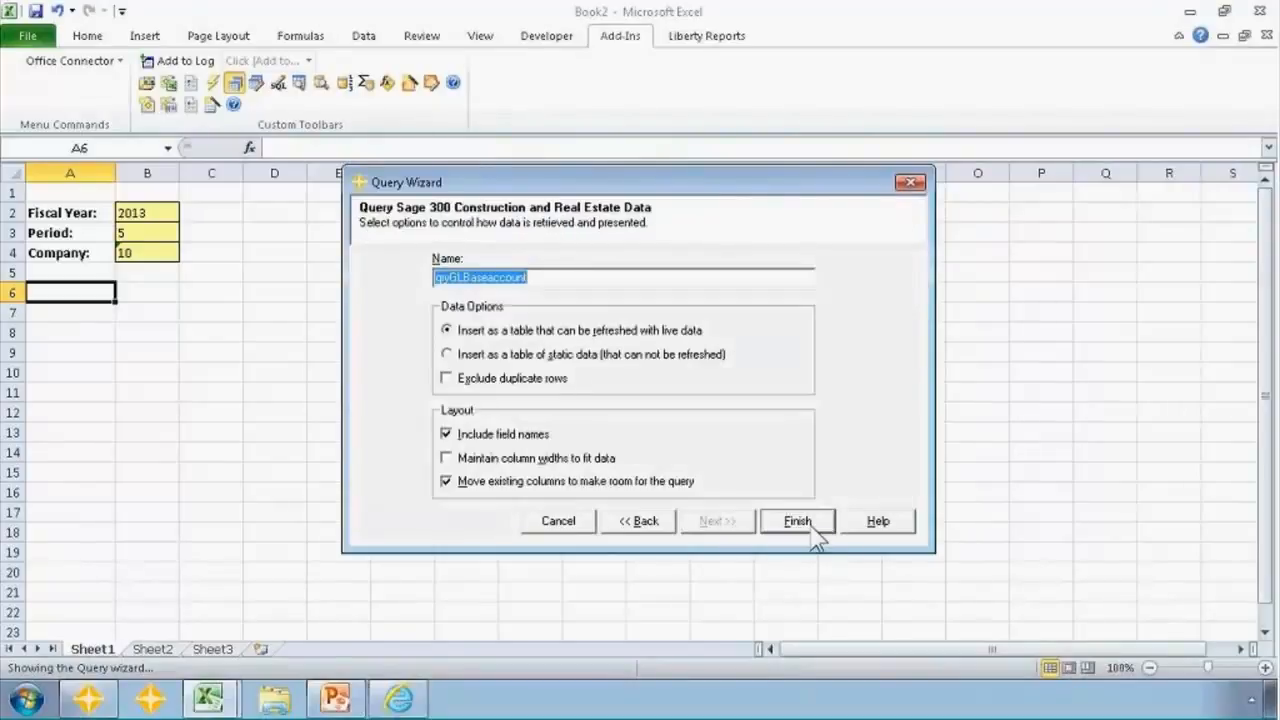
{"action": "left_click", "coordinate": [811, 530]}
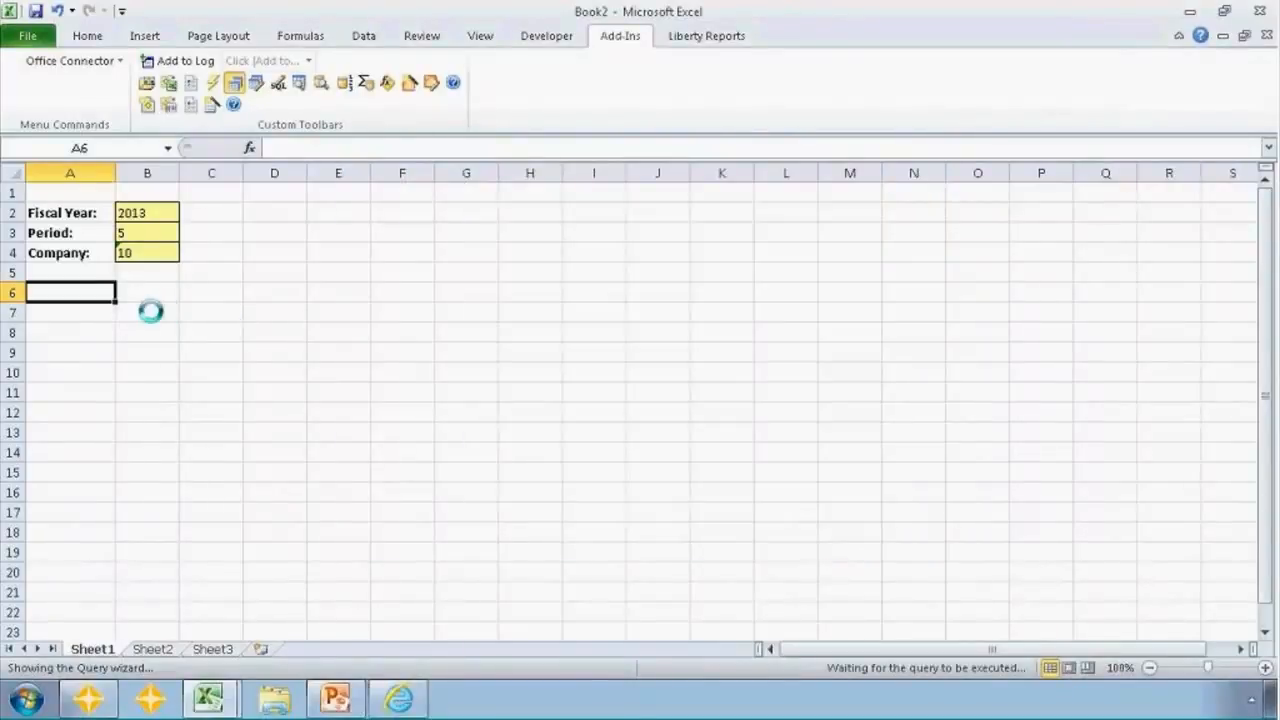
Enter the column headings "This Period" in C6 and "YTD Balance" in D6
{"action": "left_click", "coordinate": [300, 296]}
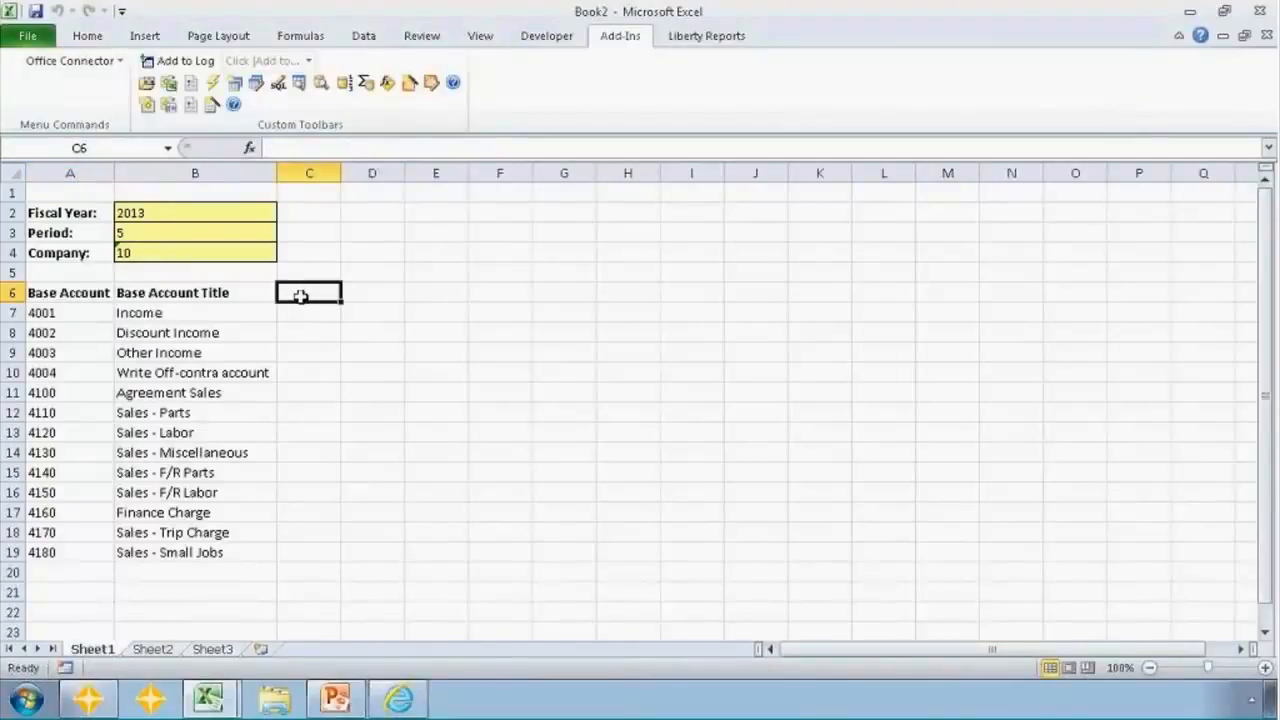
{"action": "type", "text": "This Period"}
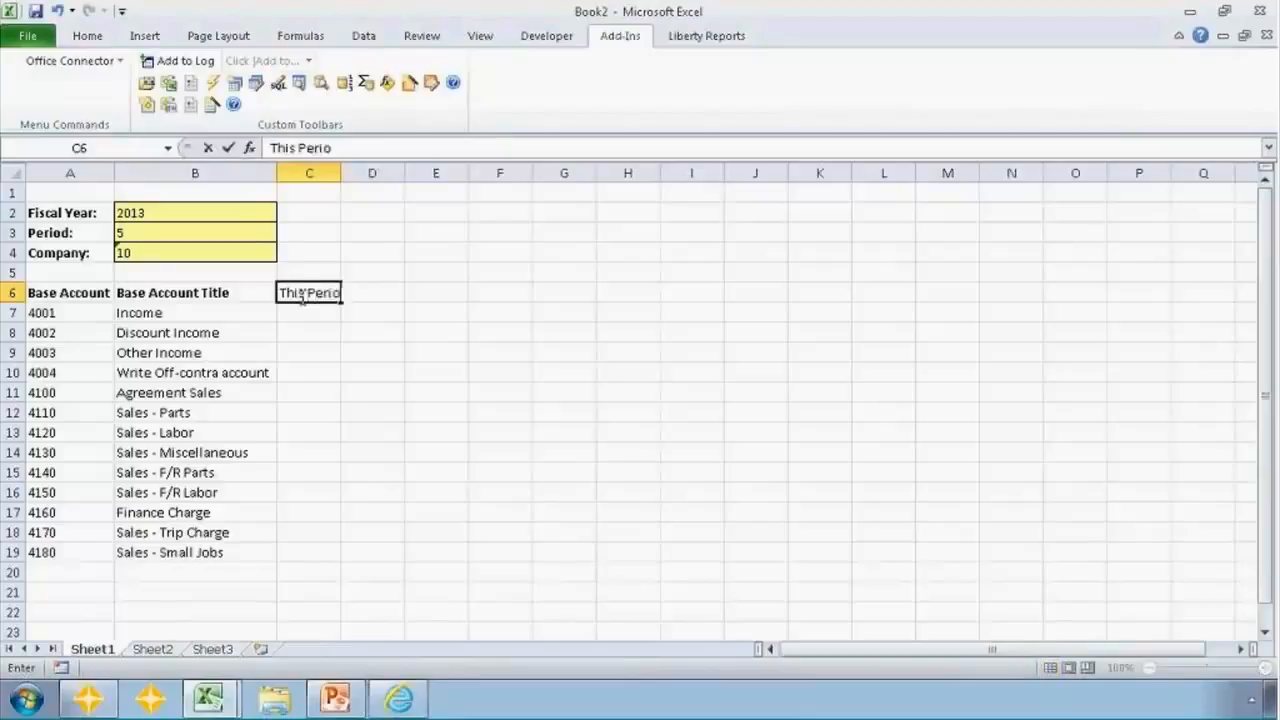
{"action": "key", "text": "Tab"}
{"action": "type", "text": "YTD"}
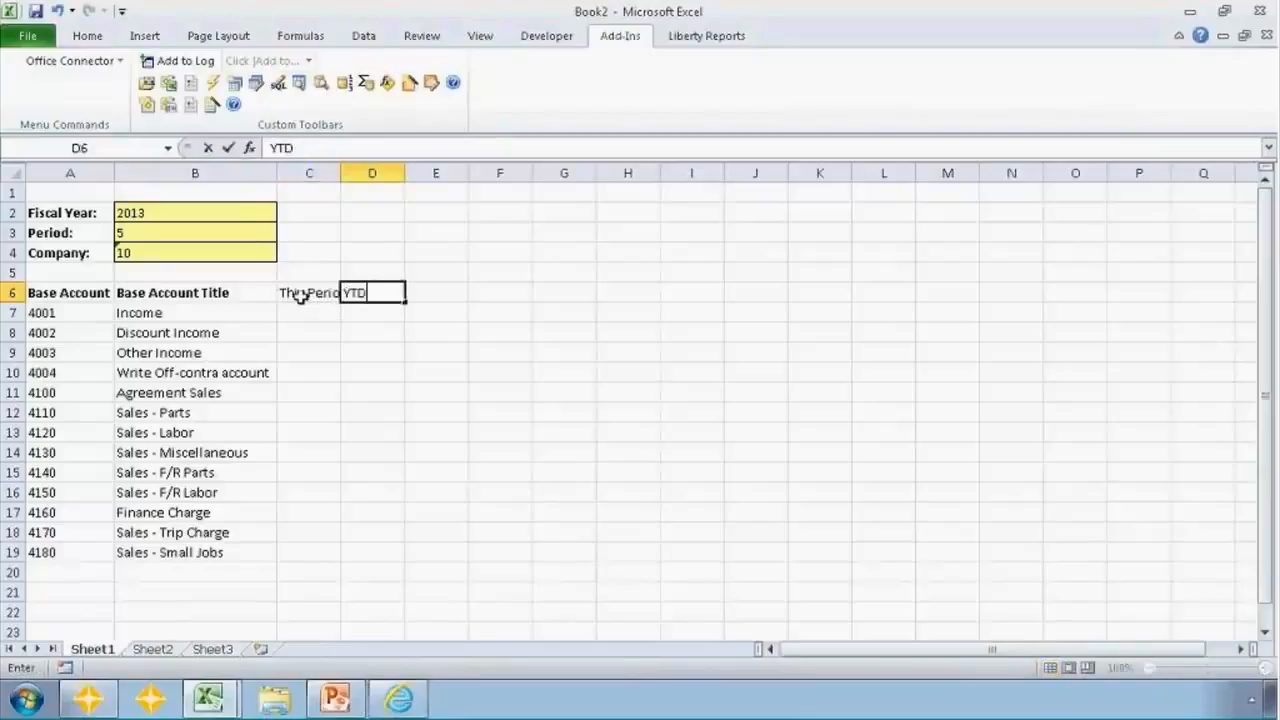
{"action": "type", "text": " Balance"}
{"action": "key", "text": "Return"}
Make the headings in C6:D6 bold
{"action": "left_click", "coordinate": [300, 296]}
{"action": "key", "text": "shift+Right"}
{"action": "key", "text": "ctrl+b"}
Look up the TSGLAmount description and syntax in the Office Connector function list, then close it without inserting
{"action": "key", "text": "Down"}
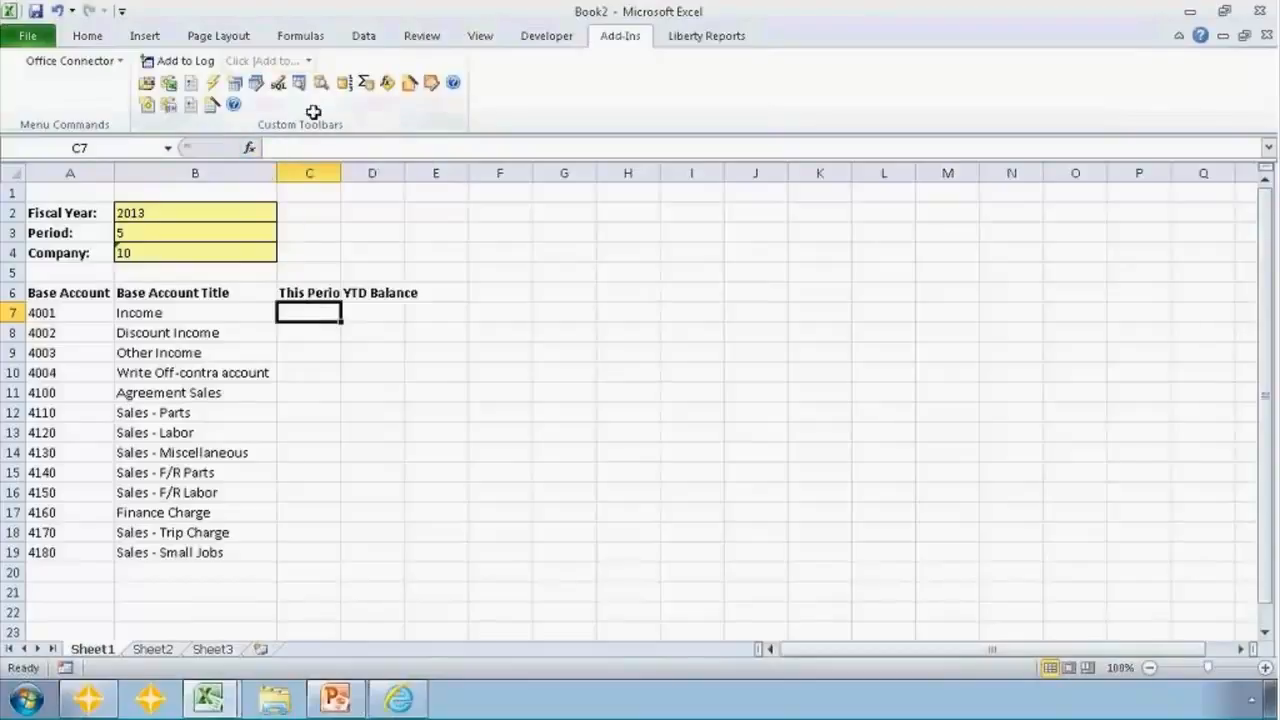
{"action": "left_click", "coordinate": [388, 84]}
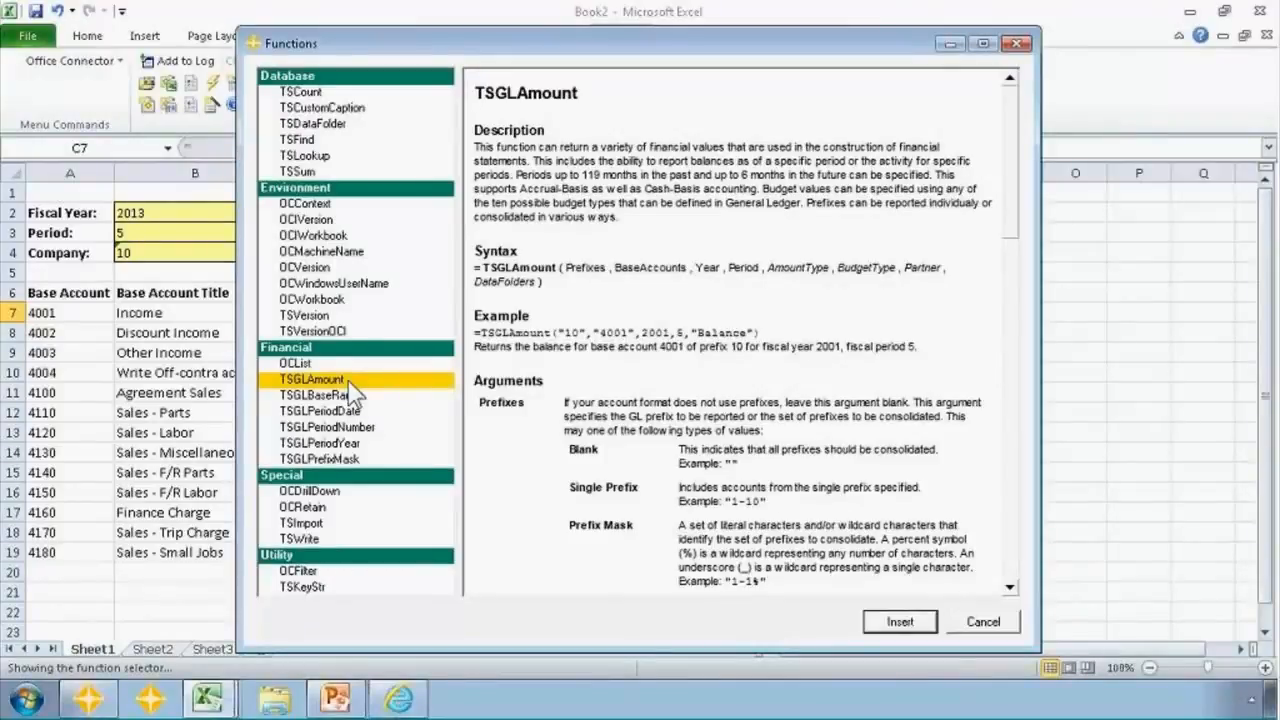
{"action": "left_click", "coordinate": [990, 624]}
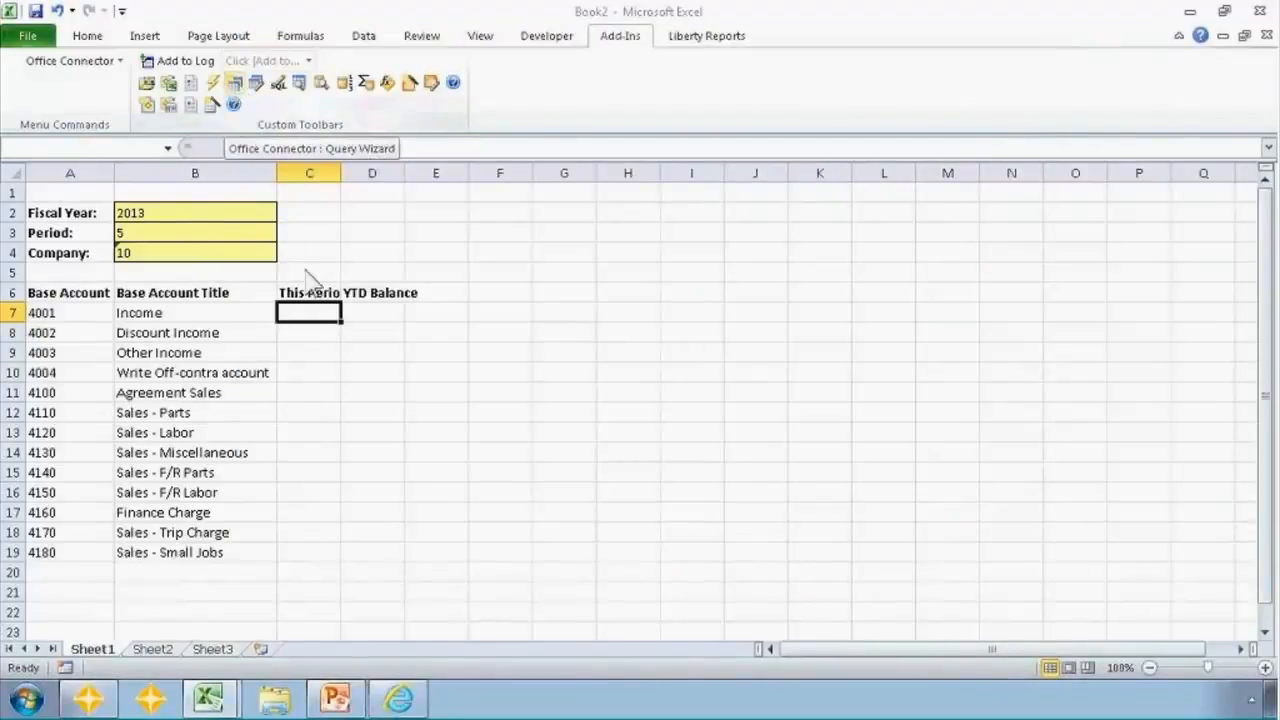
Start a TSGLAmount formula in C7 and bring up its function arguments
{"action": "left_click", "coordinate": [313, 312]}
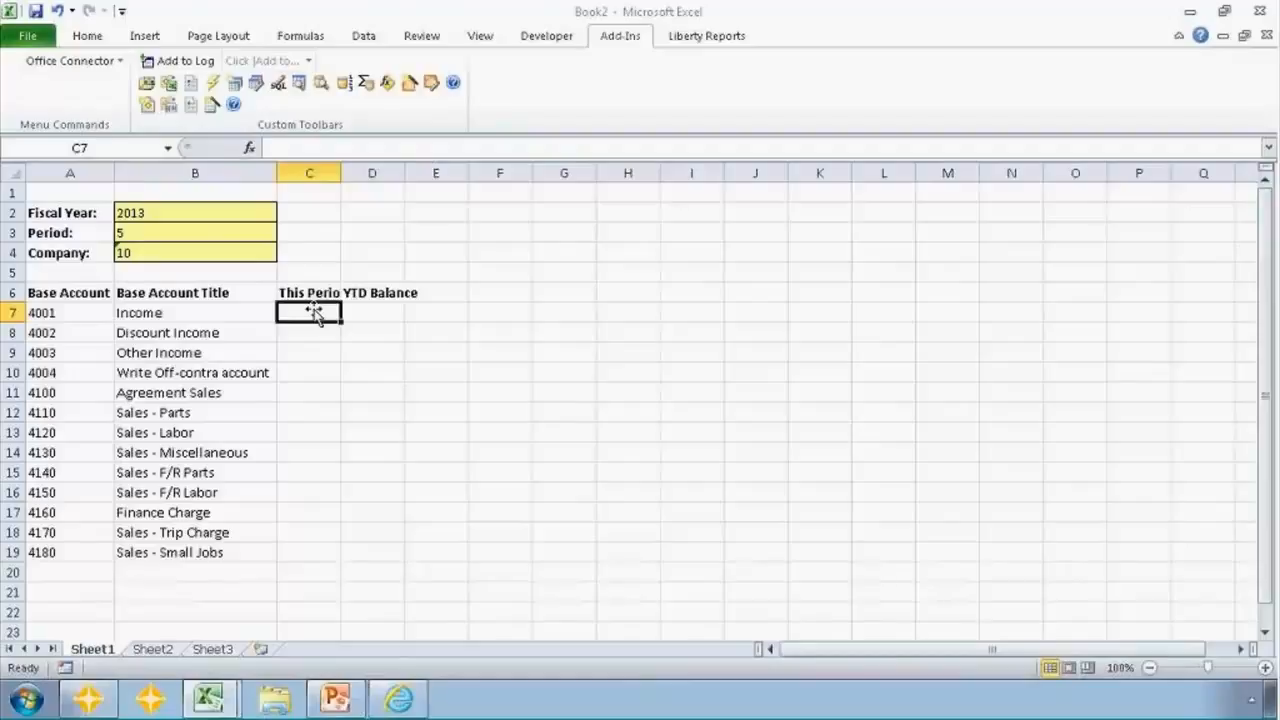
{"action": "type", "text": "=TSGL"}
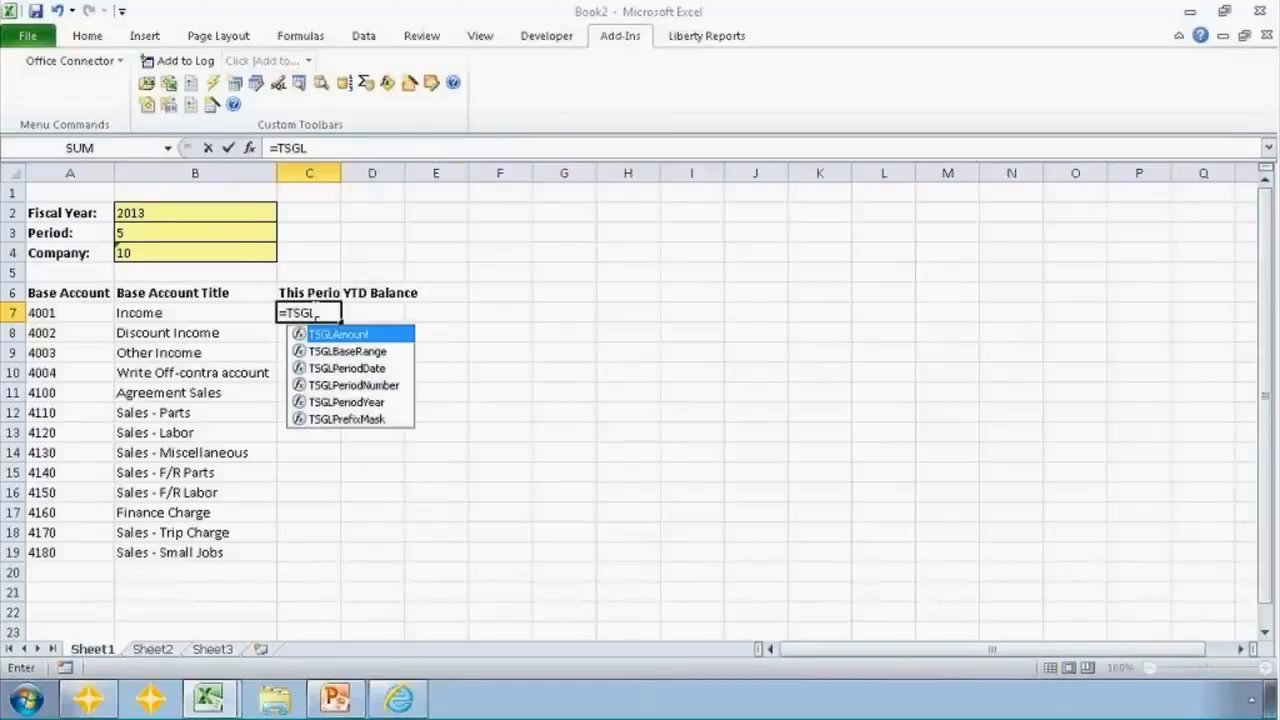
{"action": "type", "text": "A"}
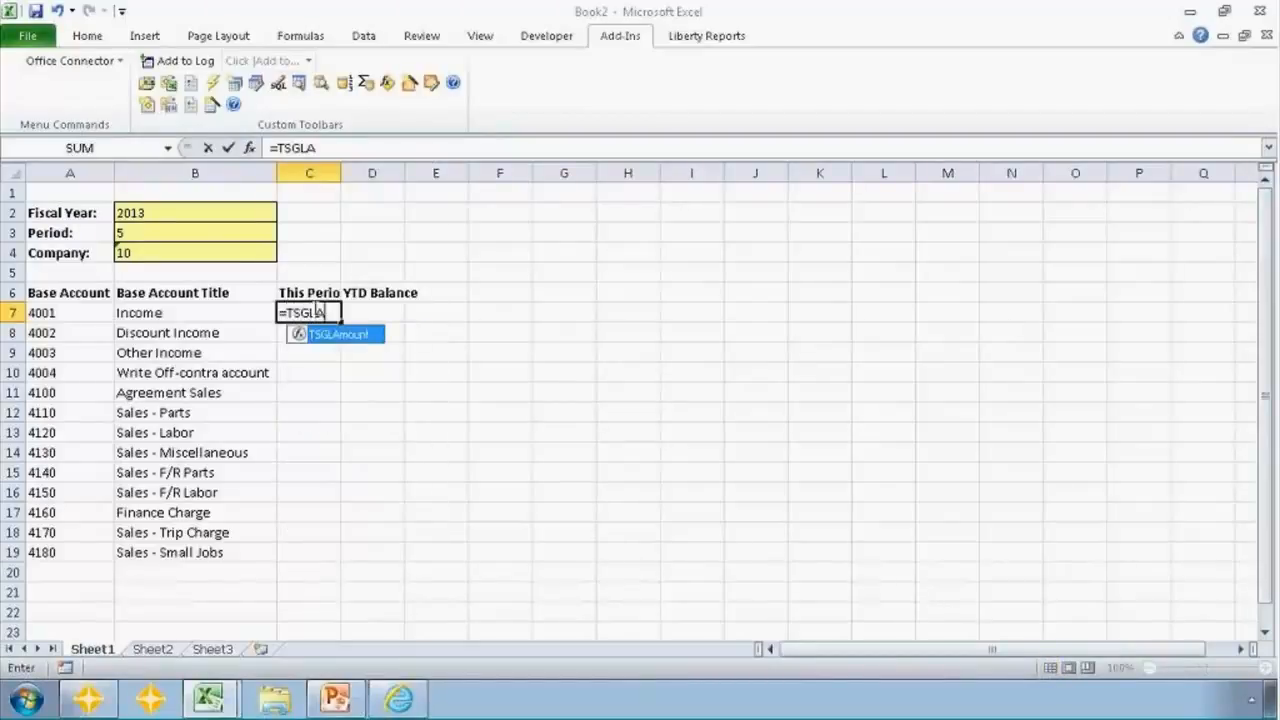
{"action": "key", "text": "Tab"}
{"action": "type", "text": ")"}
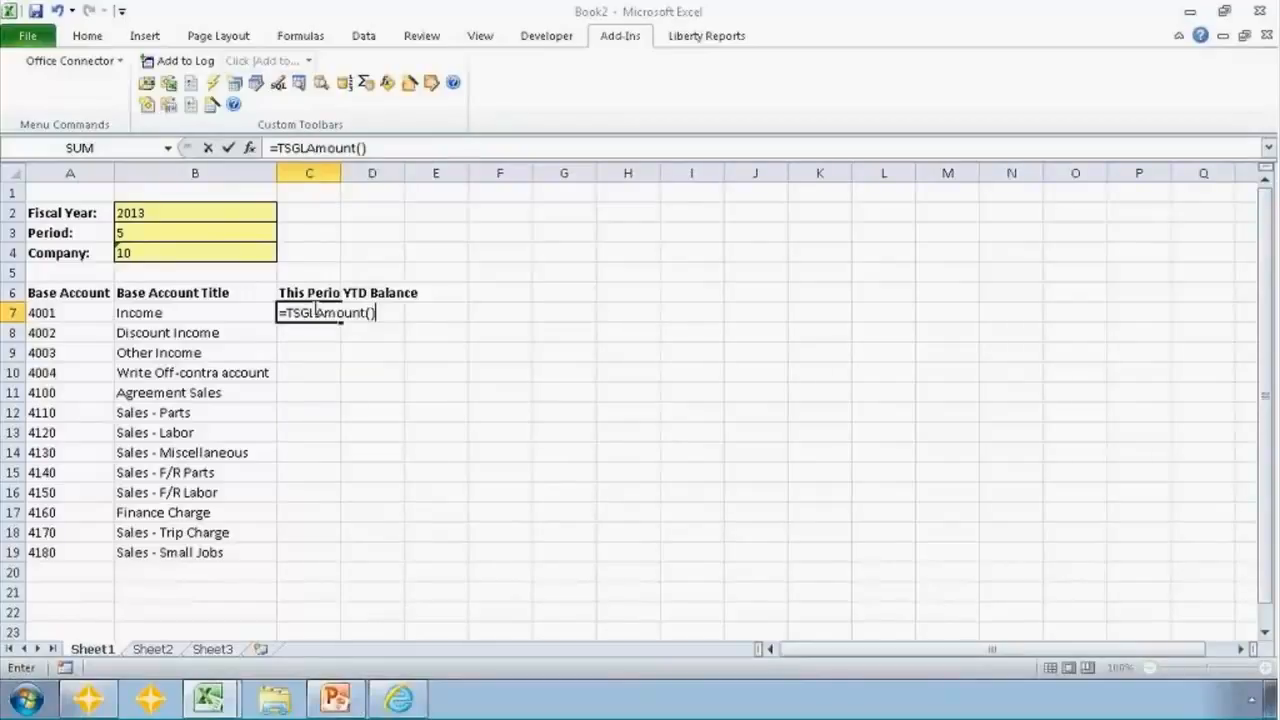
{"action": "left_click", "coordinate": [249, 148]}
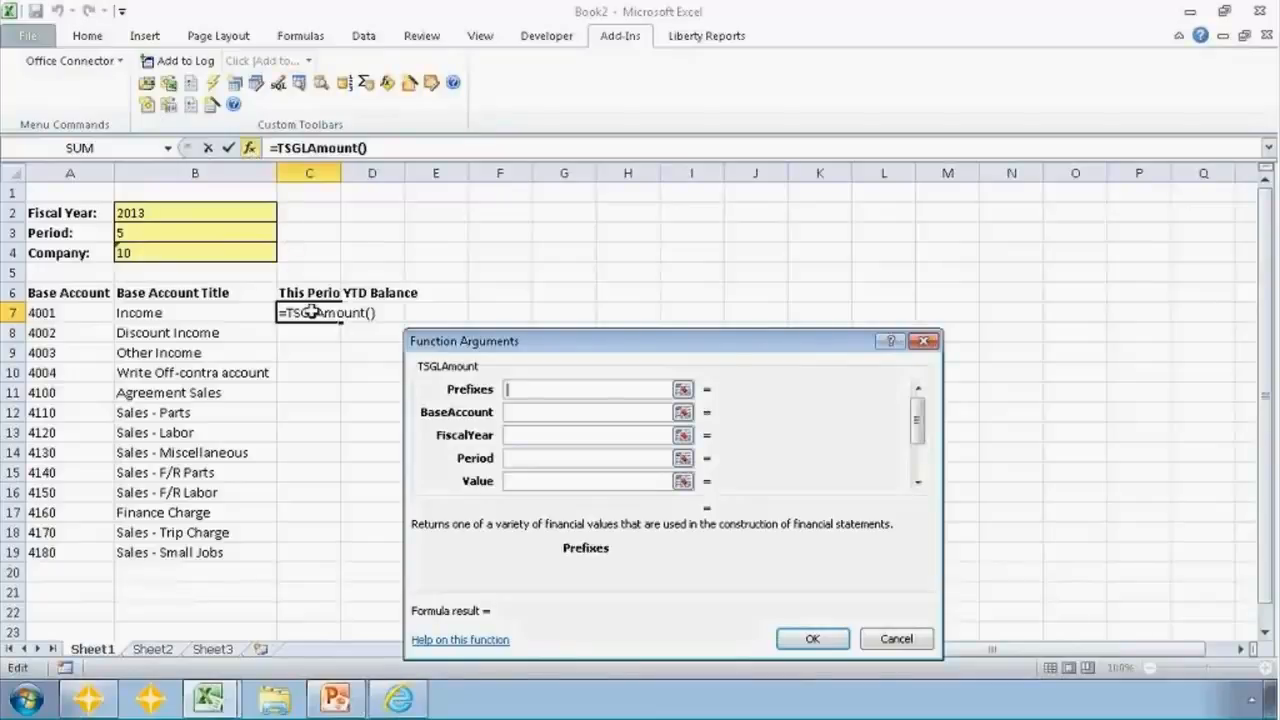
Set the Prefixes argument to the Company input cell (Prefix) and BaseAccount to $A7 with only the column locked
{"action": "left_click", "coordinate": [205, 252]}
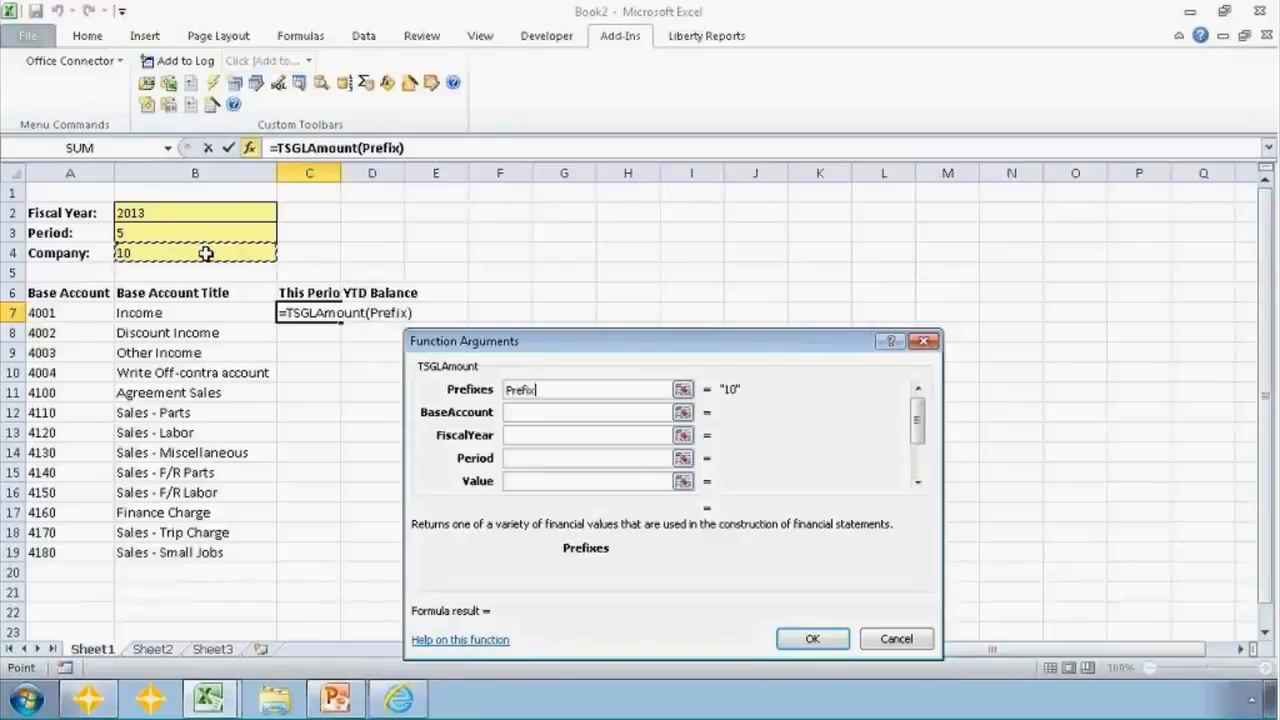
{"action": "left_click", "coordinate": [530, 412]}
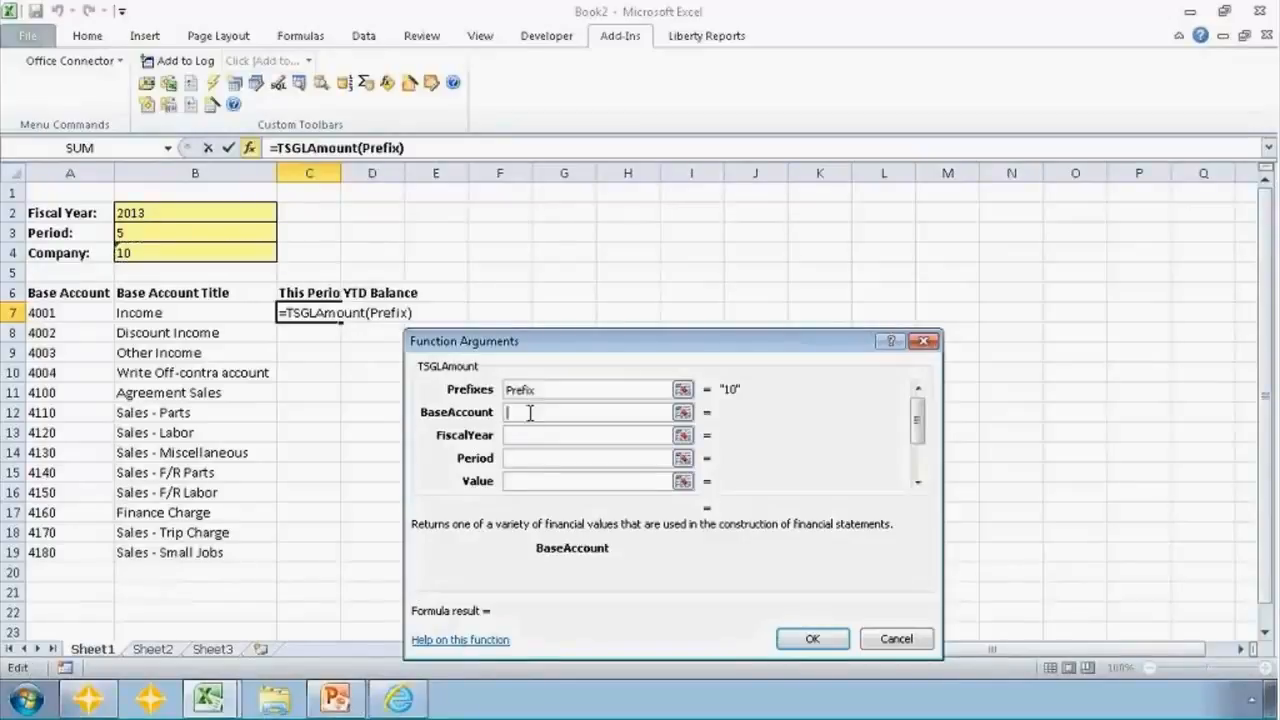
{"action": "left_click", "coordinate": [535, 390]}
{"action": "left_click_drag", "start_coordinate": [535, 390], "coordinate": [510, 393]}
{"action": "left_click", "coordinate": [523, 412]}
{"action": "left_click", "coordinate": [57, 313]}
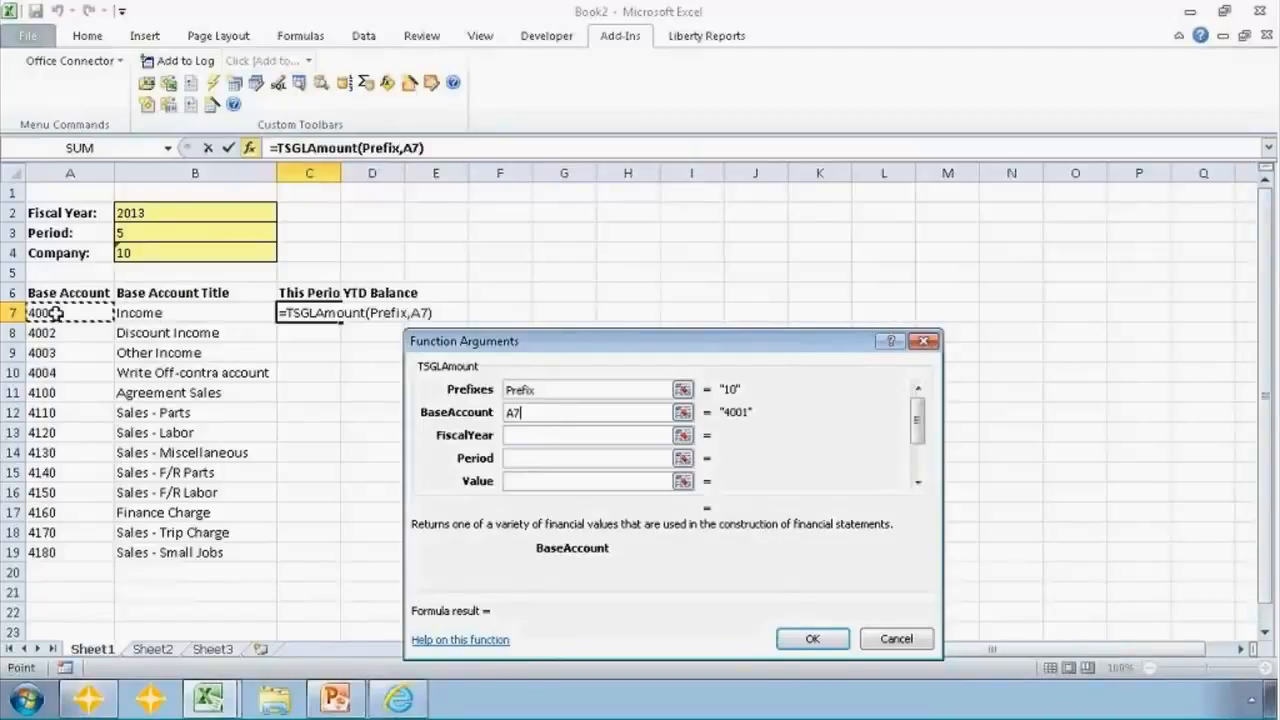
{"action": "key", "text": "F4"}
{"action": "key", "text": "F4"}
{"action": "key", "text": "F4"}
Set the FiscalYear and Period arguments to the named input cells FiscalYear and Period
{"action": "left_click", "coordinate": [529, 434]}
{"action": "left_click", "coordinate": [199, 220]}
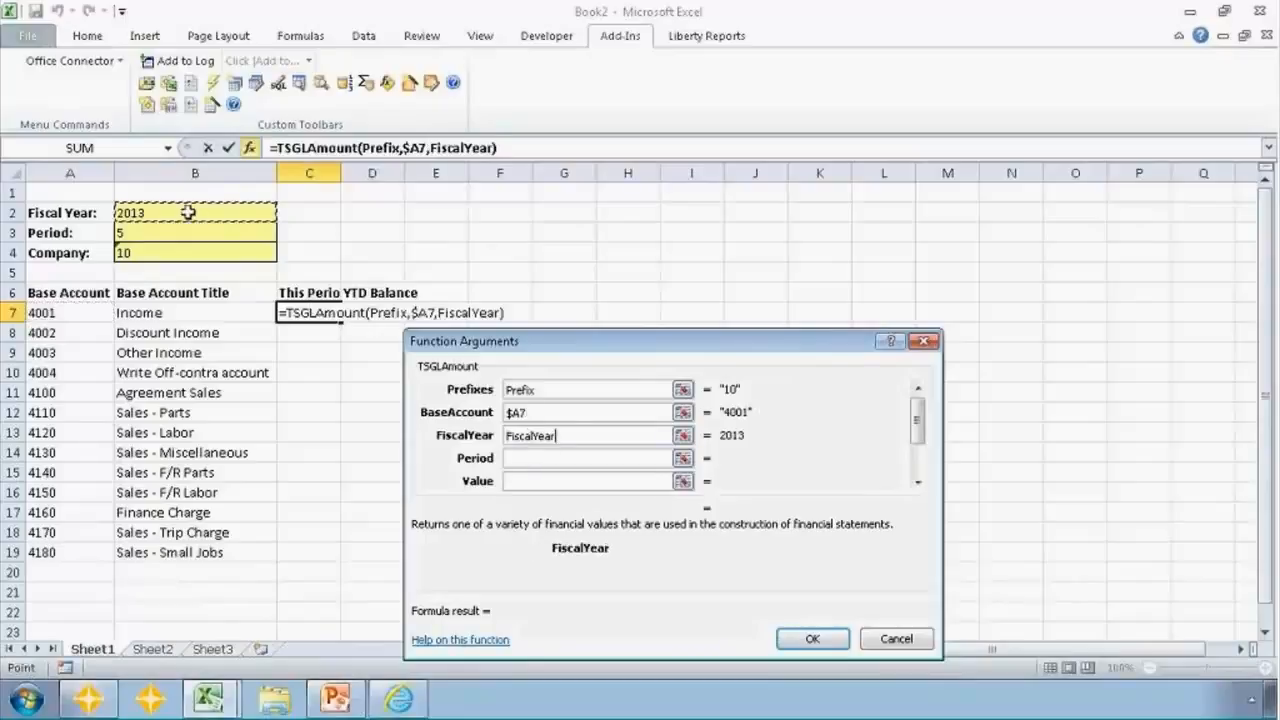
{"action": "left_click", "coordinate": [540, 458]}
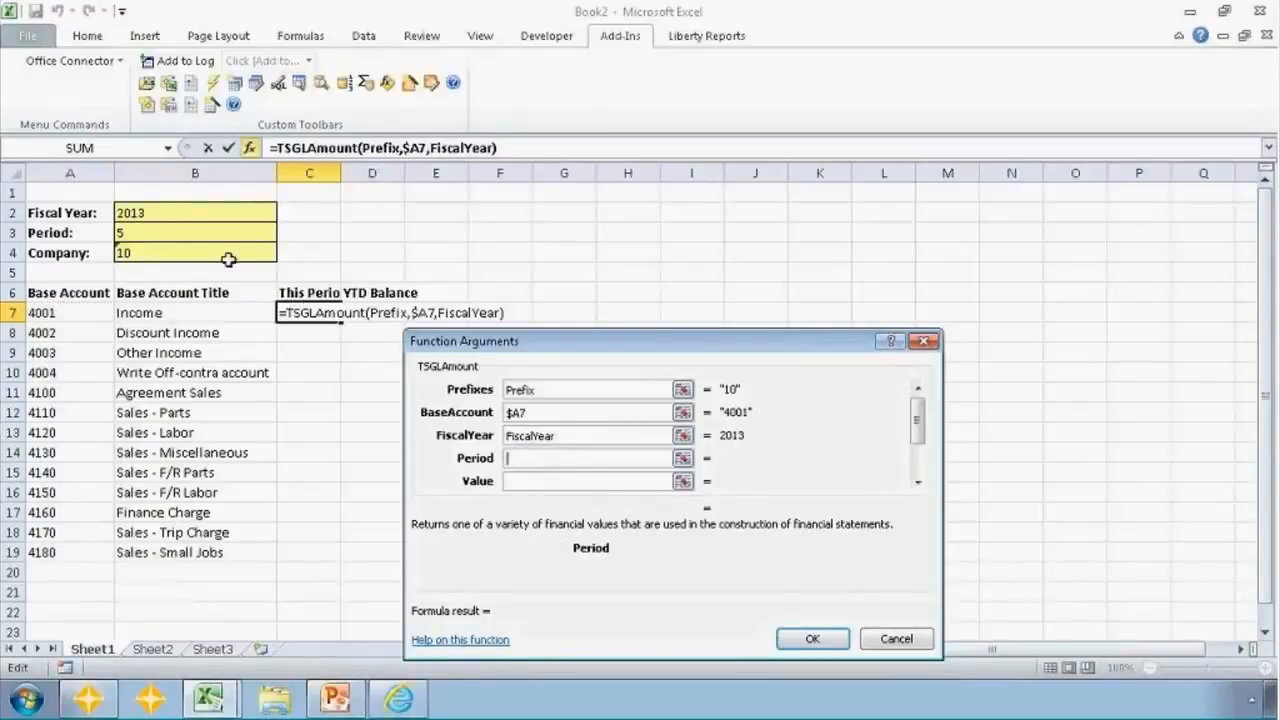
{"action": "left_click", "coordinate": [190, 234]}
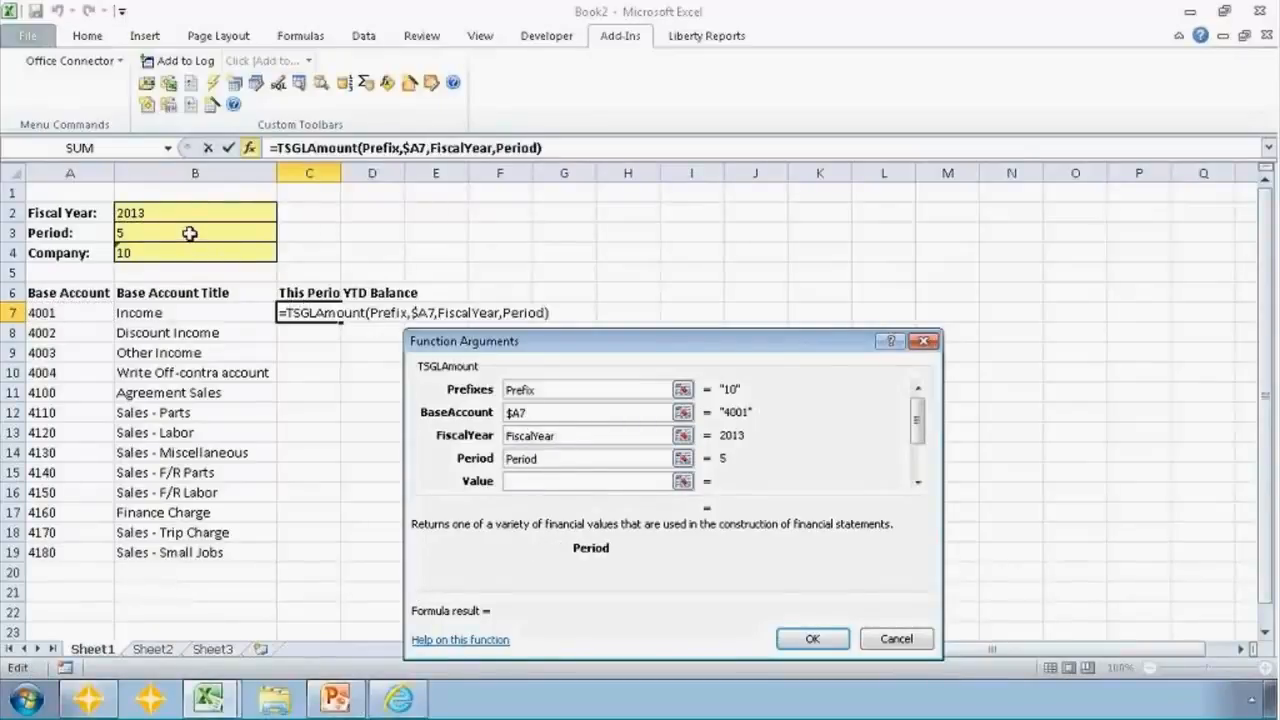
Set the Value argument to "PeriodActivity", leave BudgetType empty, and complete the formula
{"action": "left_click", "coordinate": [539, 481]}
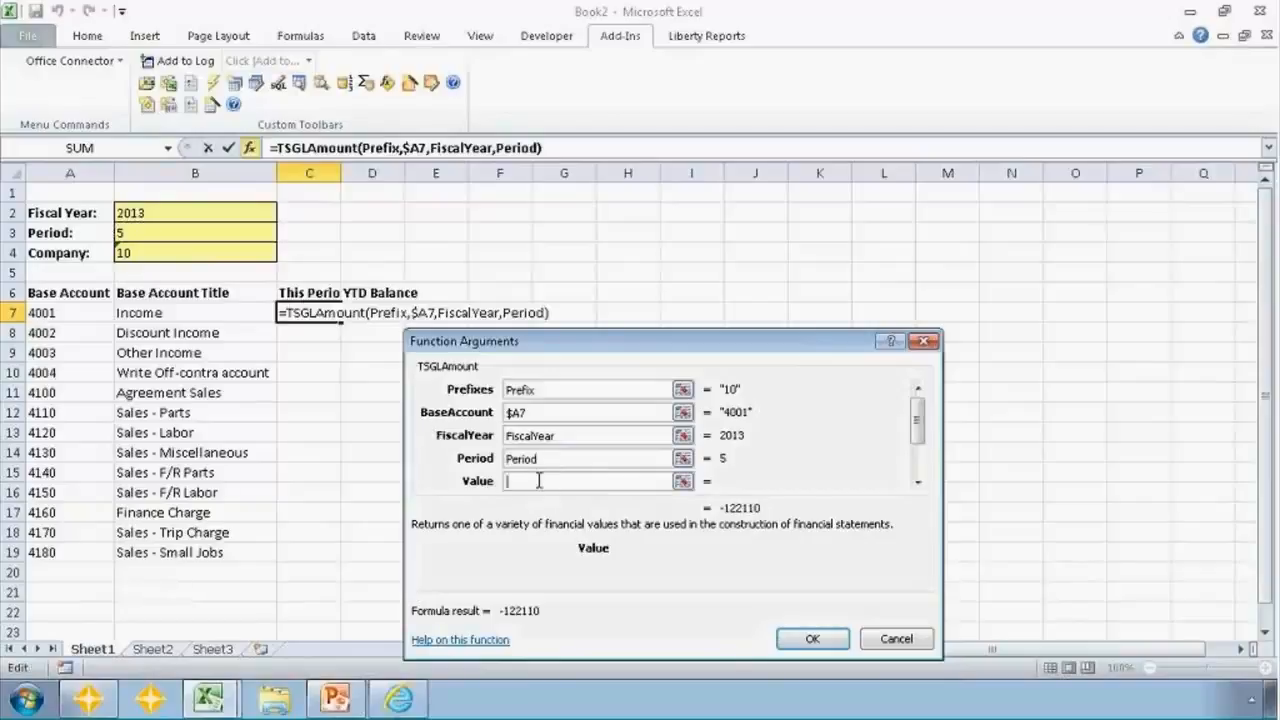
{"action": "type", "text": "\"PeriodActivity\""}
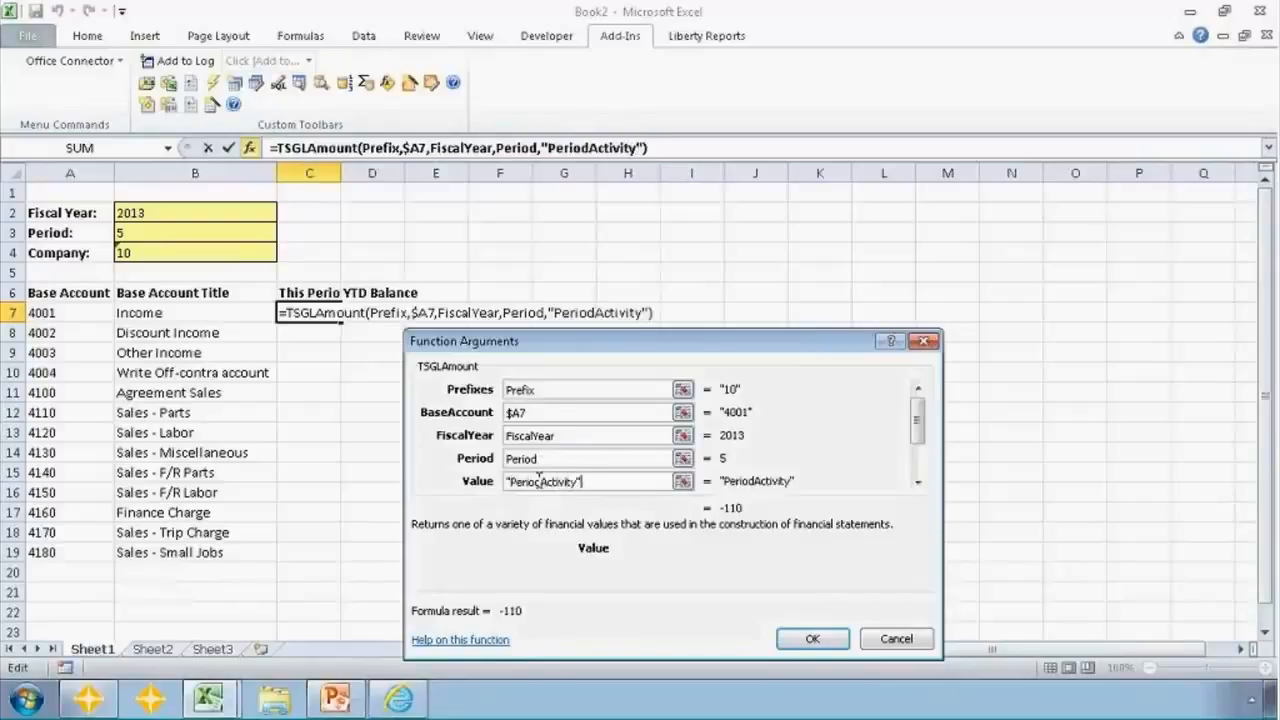
{"action": "key", "text": "Tab"}
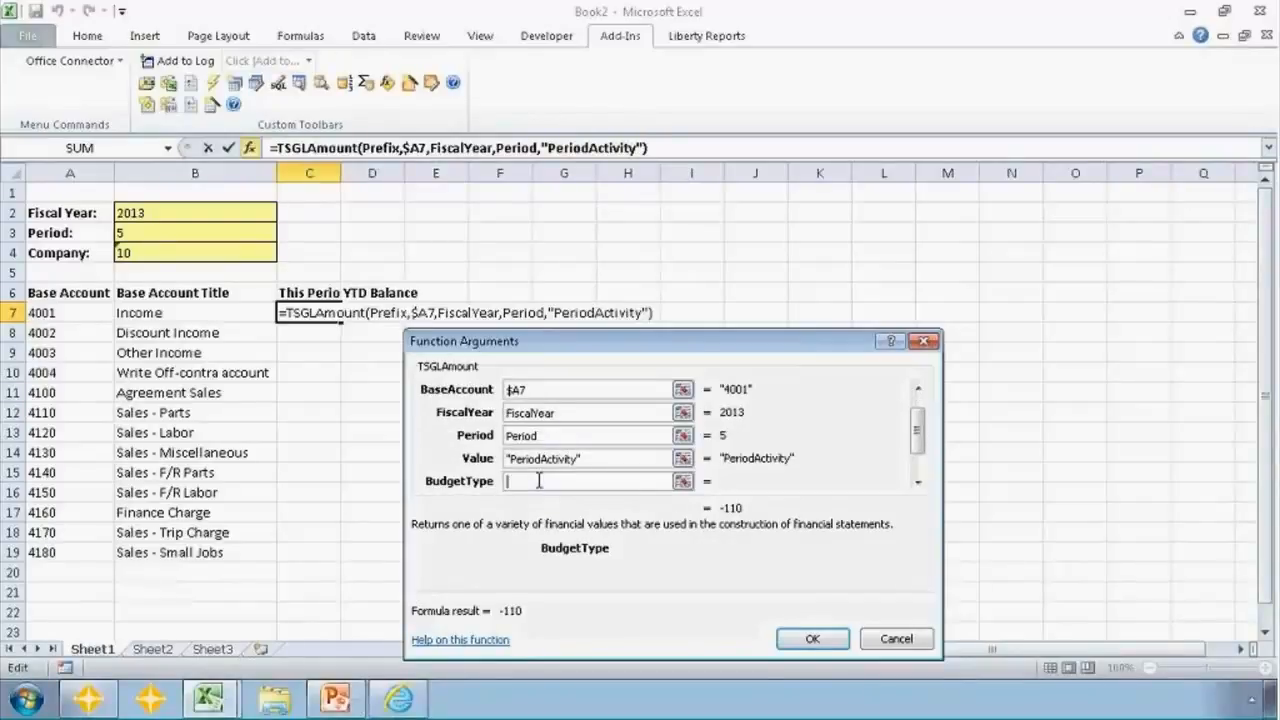
{"action": "left_click_drag", "start_coordinate": [586, 459], "coordinate": [505, 462]}
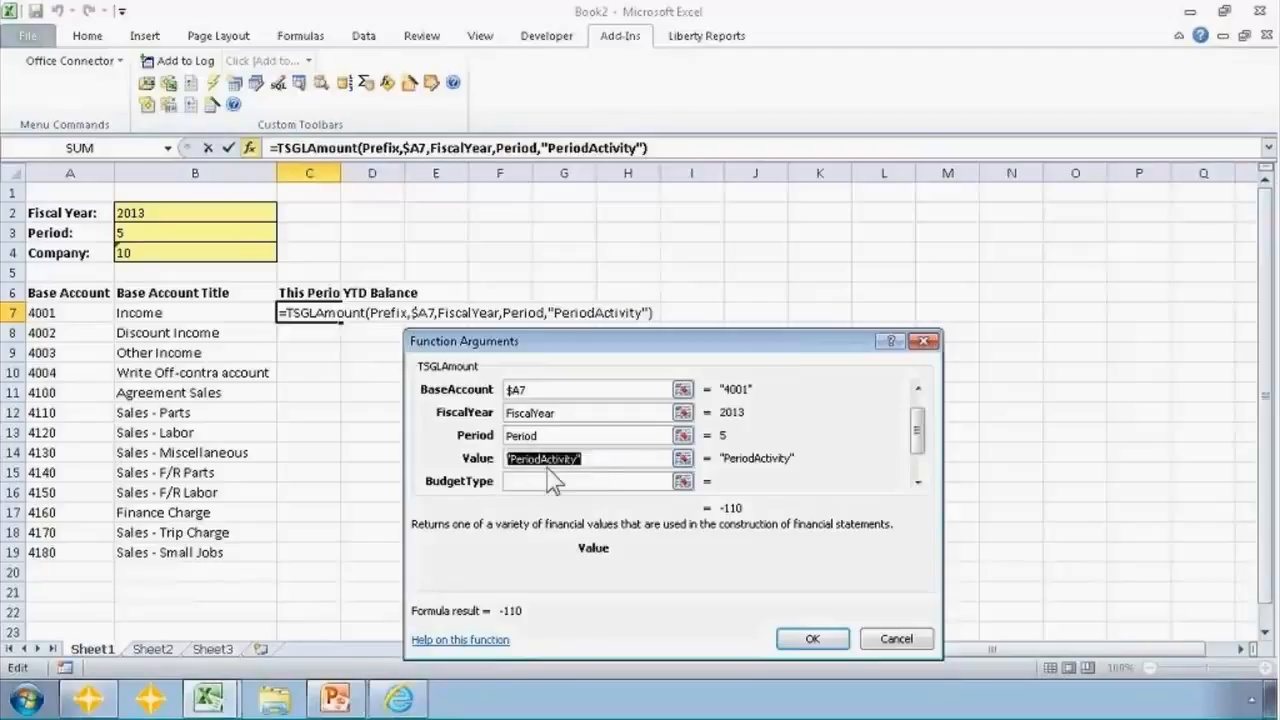
{"action": "left_click", "coordinate": [590, 480]}
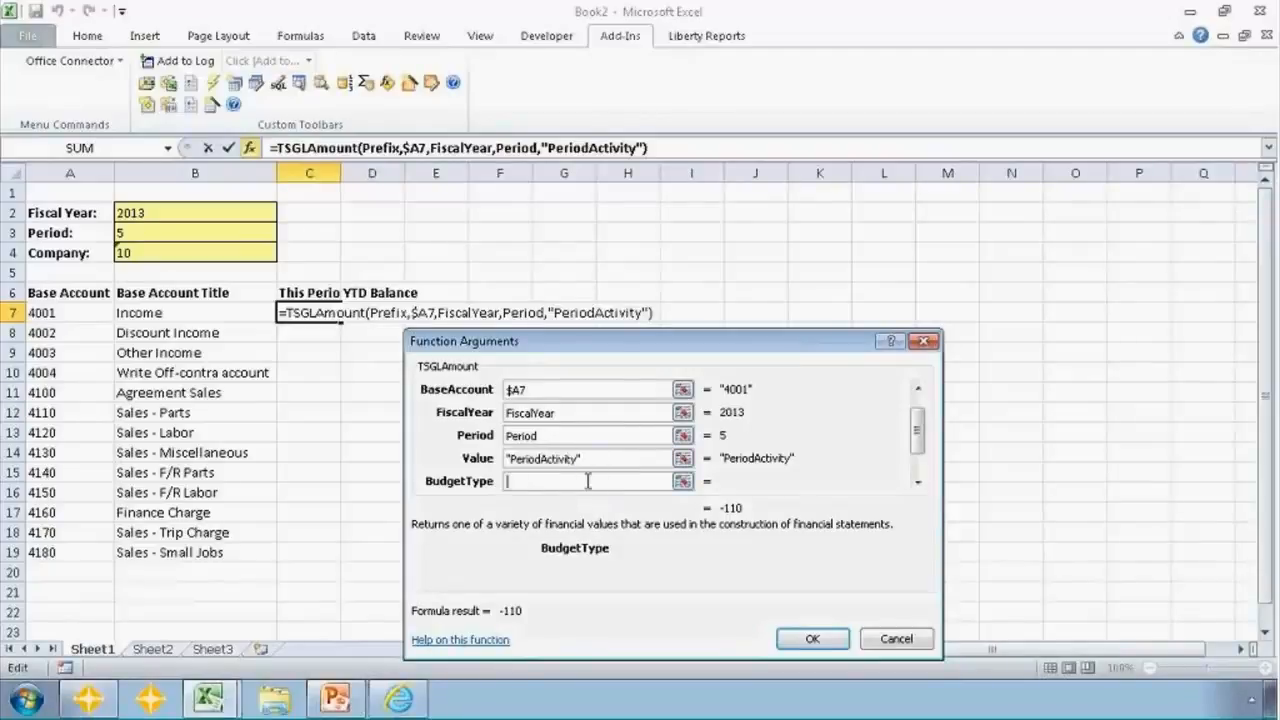
{"action": "left_click", "coordinate": [815, 640]}
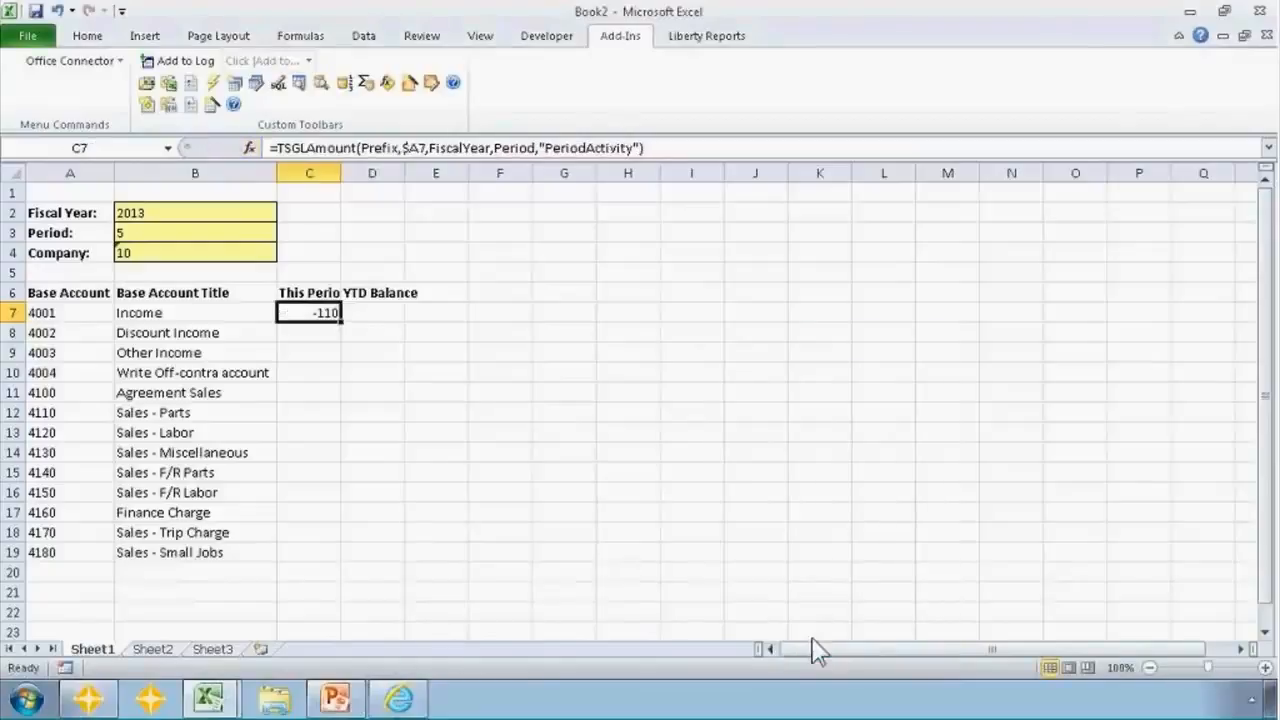
Reverse the sign of the C7 formula by adding a minus before TSGLAmount
{"action": "left_click", "coordinate": [329, 332]}
{"action": "left_click", "coordinate": [316, 312]}
{"action": "key", "text": "F2"}
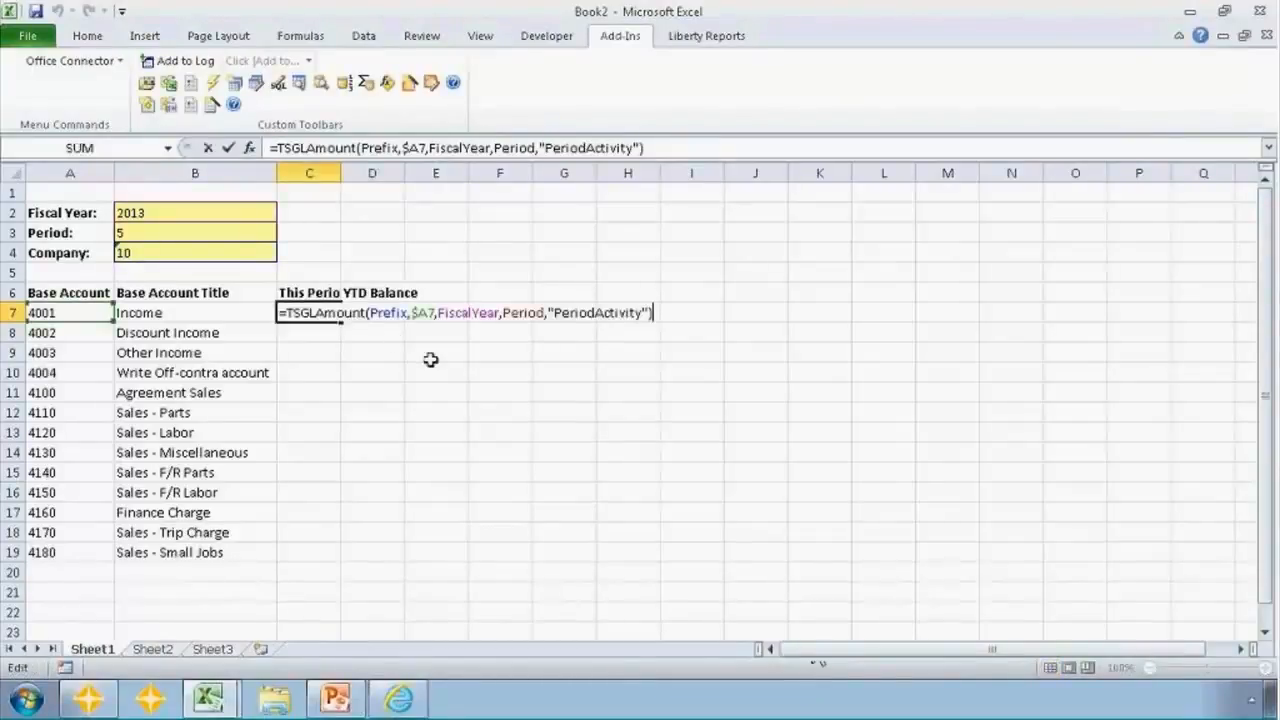
{"action": "key", "text": "Home"}
{"action": "key", "text": "Right"}
{"action": "type", "text": "-"}
{"action": "key", "text": "Return"}
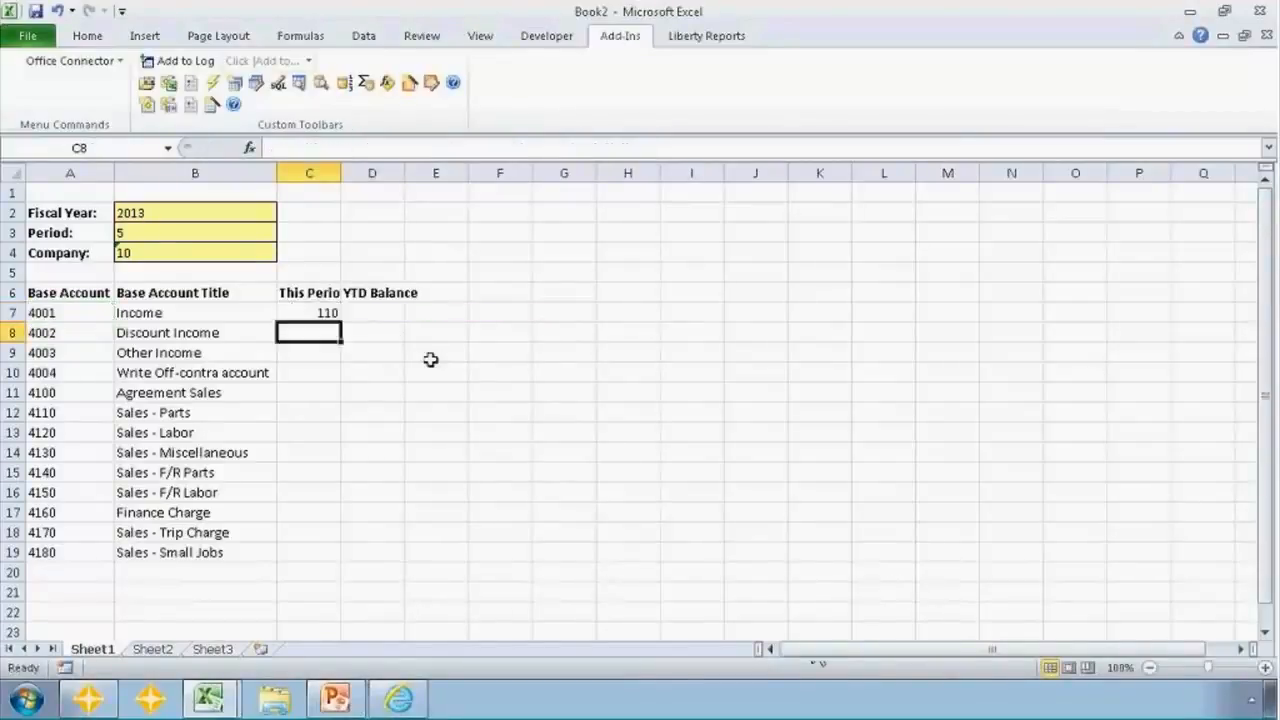
Fill the C7 formula down to C20 and clear the surplus formula in C20 below the last account
{"action": "key", "text": "Up"}
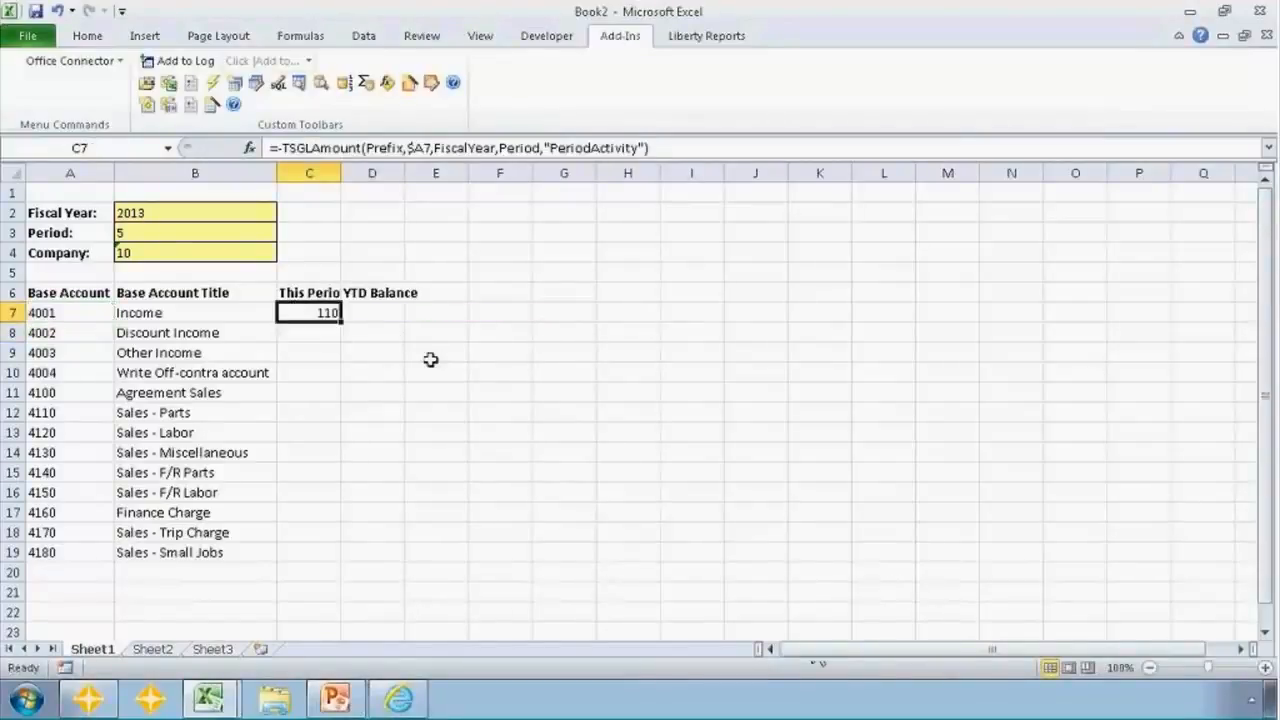
{"action": "left_click_drag", "start_coordinate": [340, 323], "coordinate": [343, 578]}
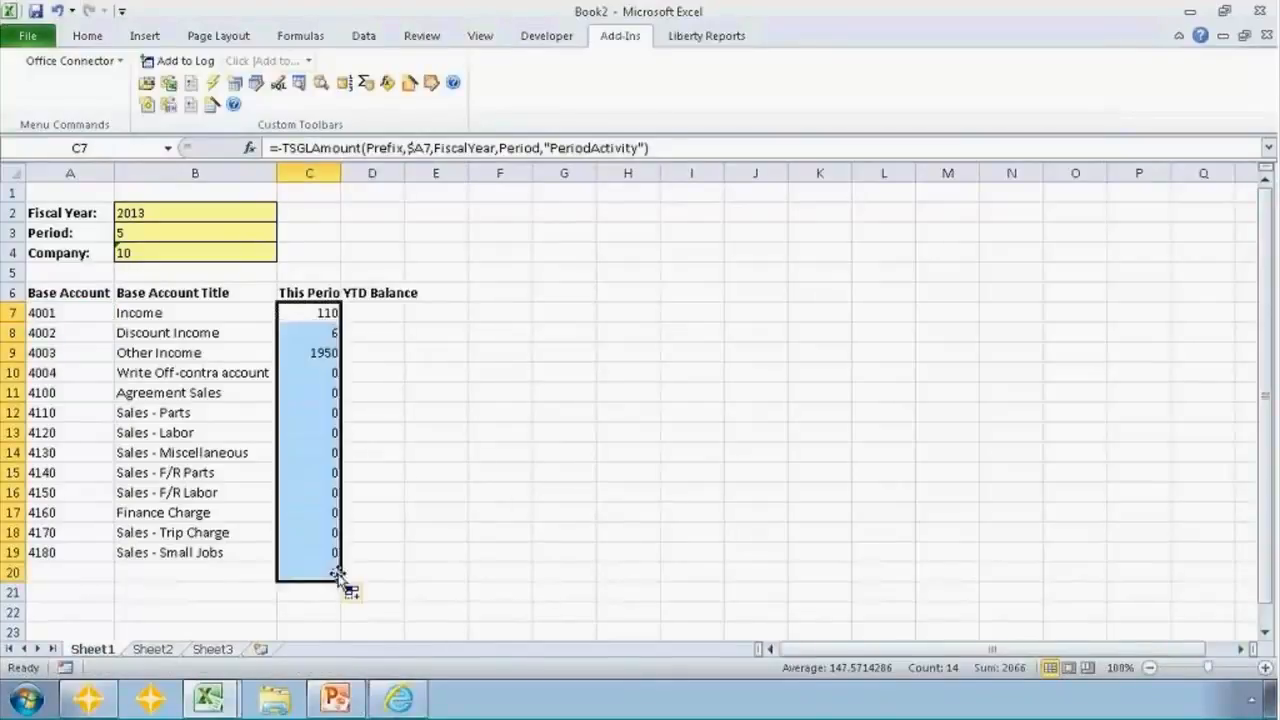
{"action": "key", "text": "Down"}
{"action": "key", "text": "Down"}
{"action": "key", "text": "Down"}
{"action": "key", "text": "Down"}
{"action": "key", "text": "Down"}
{"action": "key", "text": "Down"}
{"action": "key", "text": "Down"}
{"action": "key", "text": "Down"}
{"action": "key", "text": "Down"}
{"action": "key", "text": "Down"}
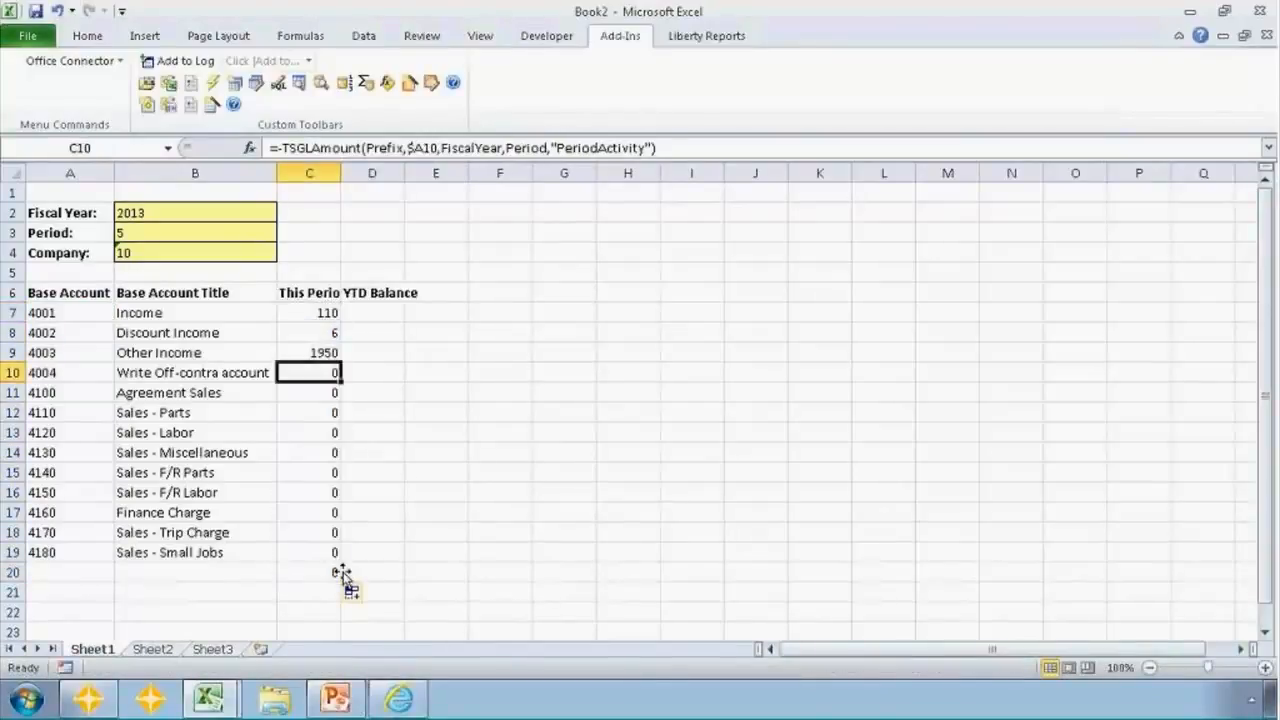
{"action": "key", "text": "Down"}
{"action": "key", "text": "Down"}
{"action": "key", "text": "Down"}
{"action": "key", "text": "Delete"}
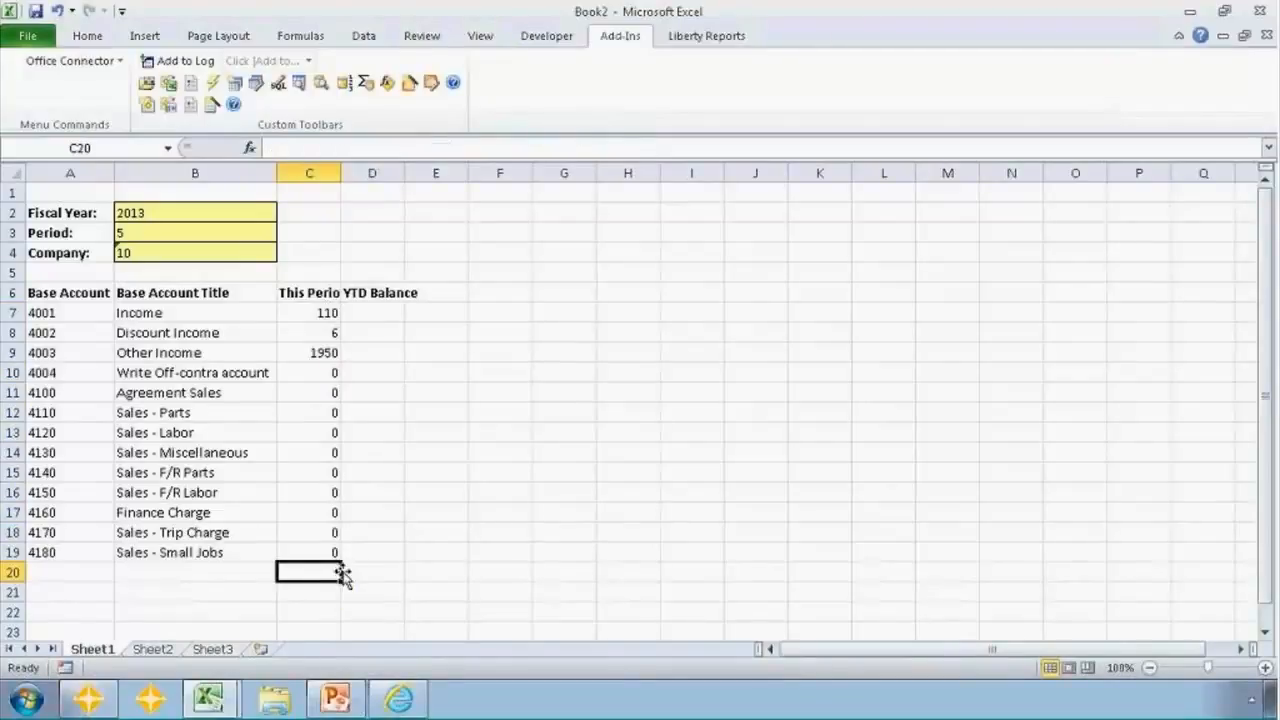
Apply the comma number style to column C and widen it to fit the "This Period" heading
{"action": "left_click", "coordinate": [318, 173]}
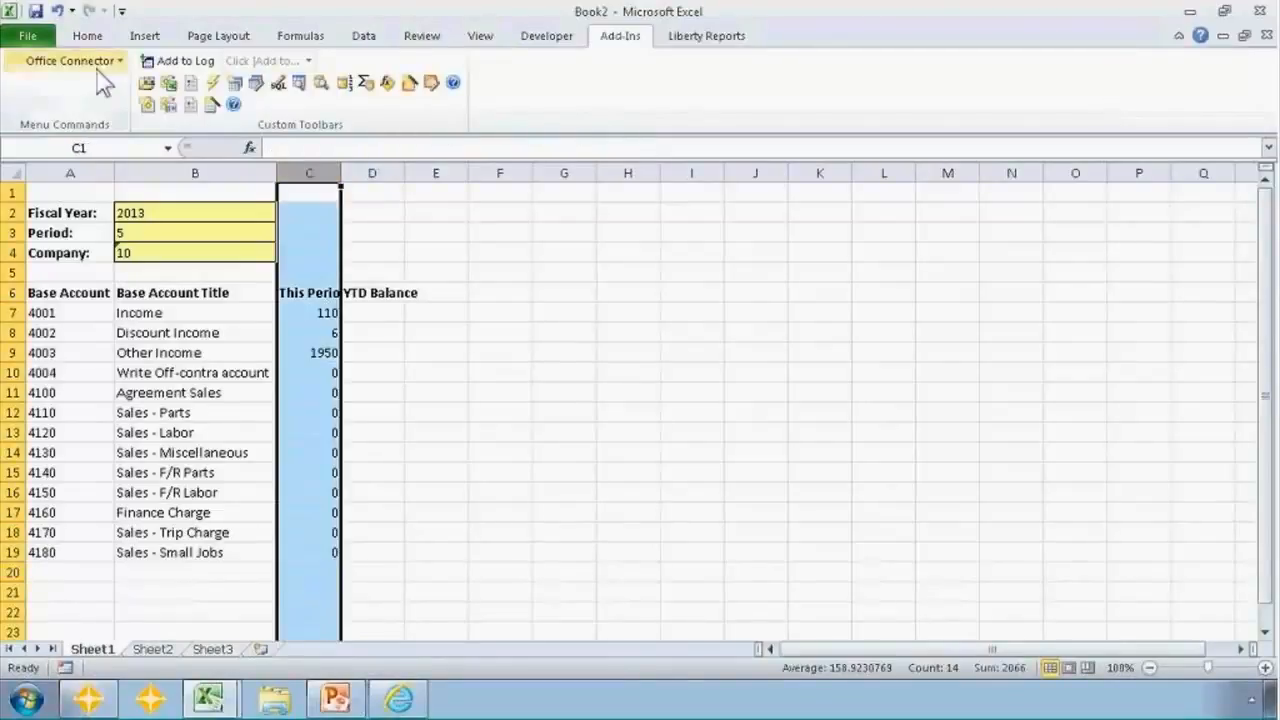
{"action": "left_click", "coordinate": [87, 35]}
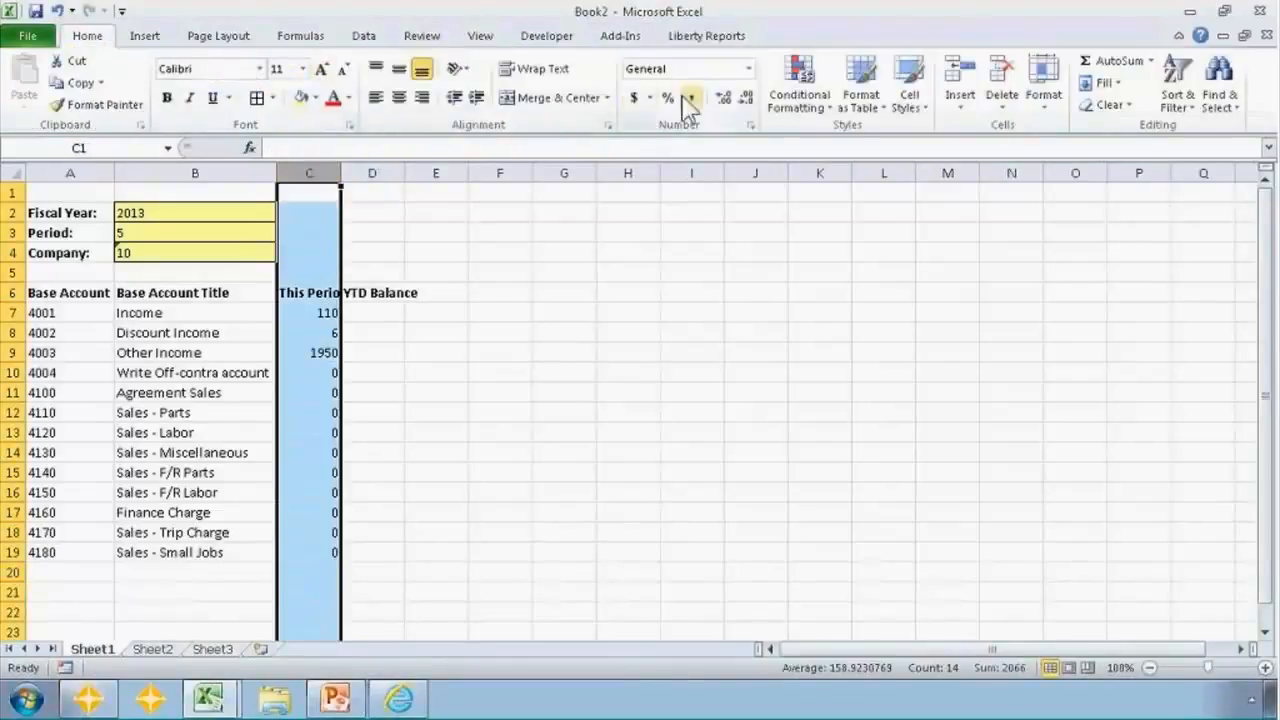
{"action": "left_click", "coordinate": [691, 98]}
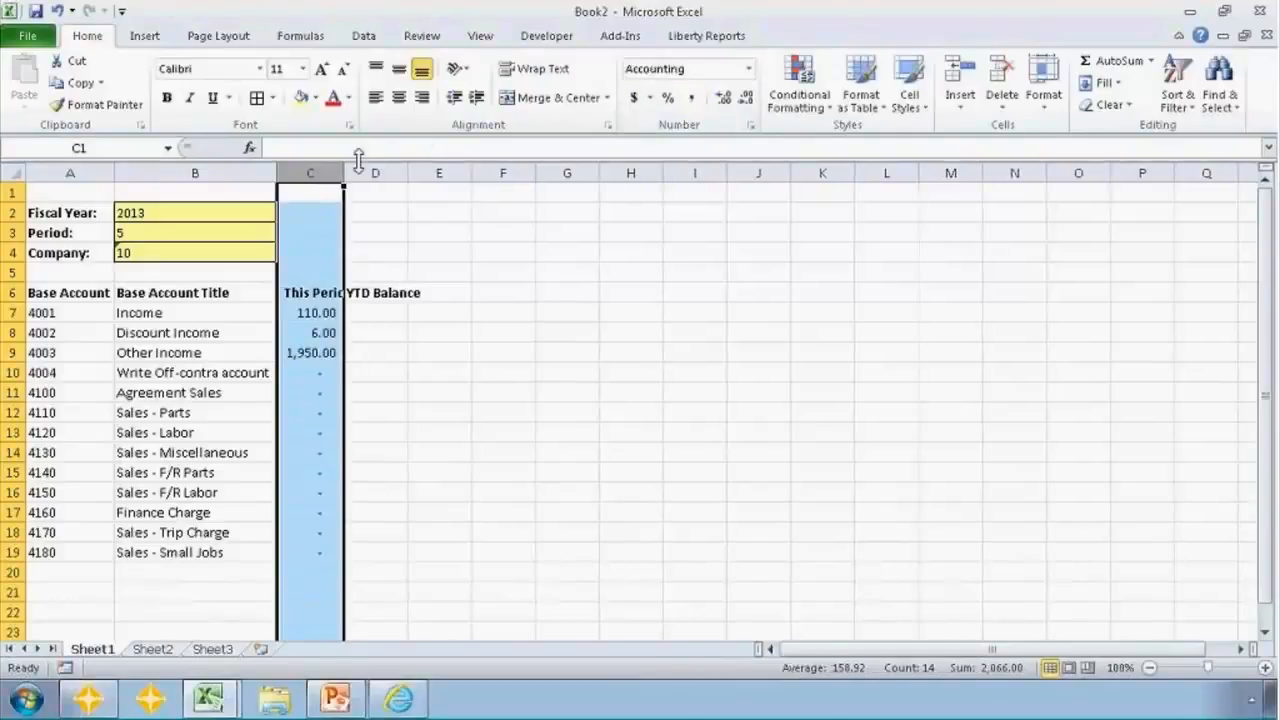
{"action": "left_click_drag", "start_coordinate": [344, 172], "coordinate": [356, 172]}
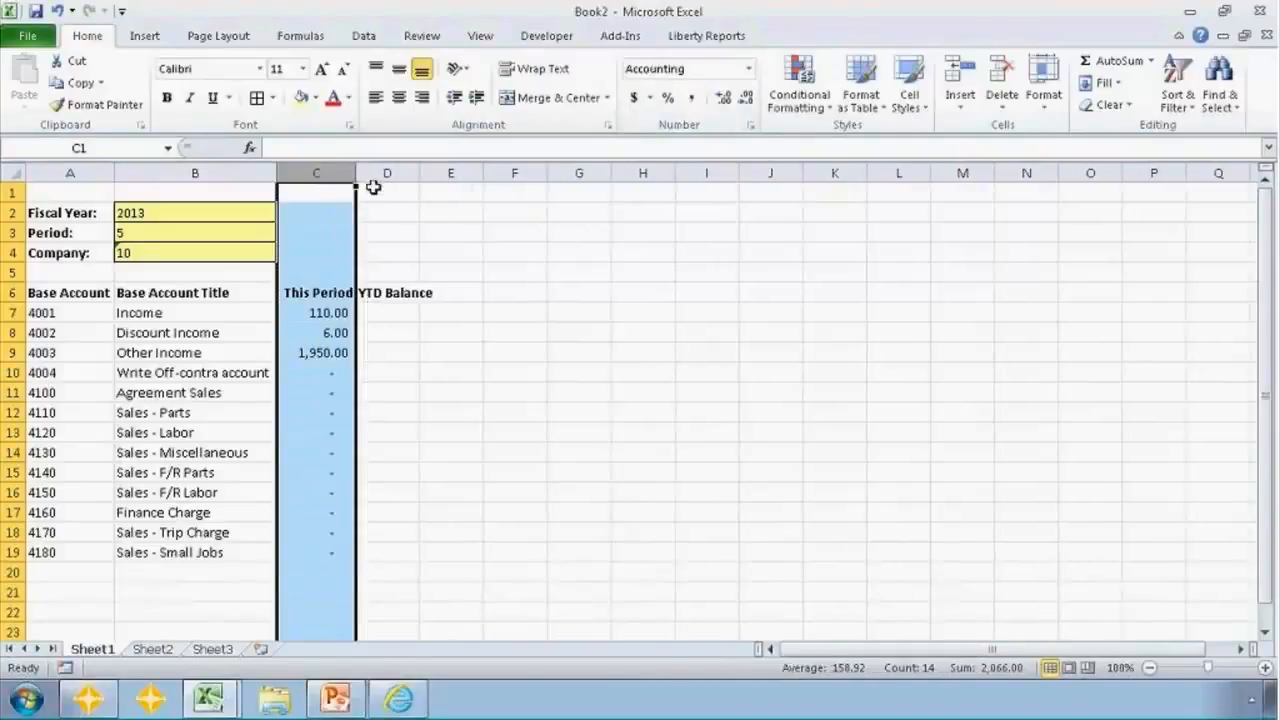
{"action": "left_click", "coordinate": [389, 310]}
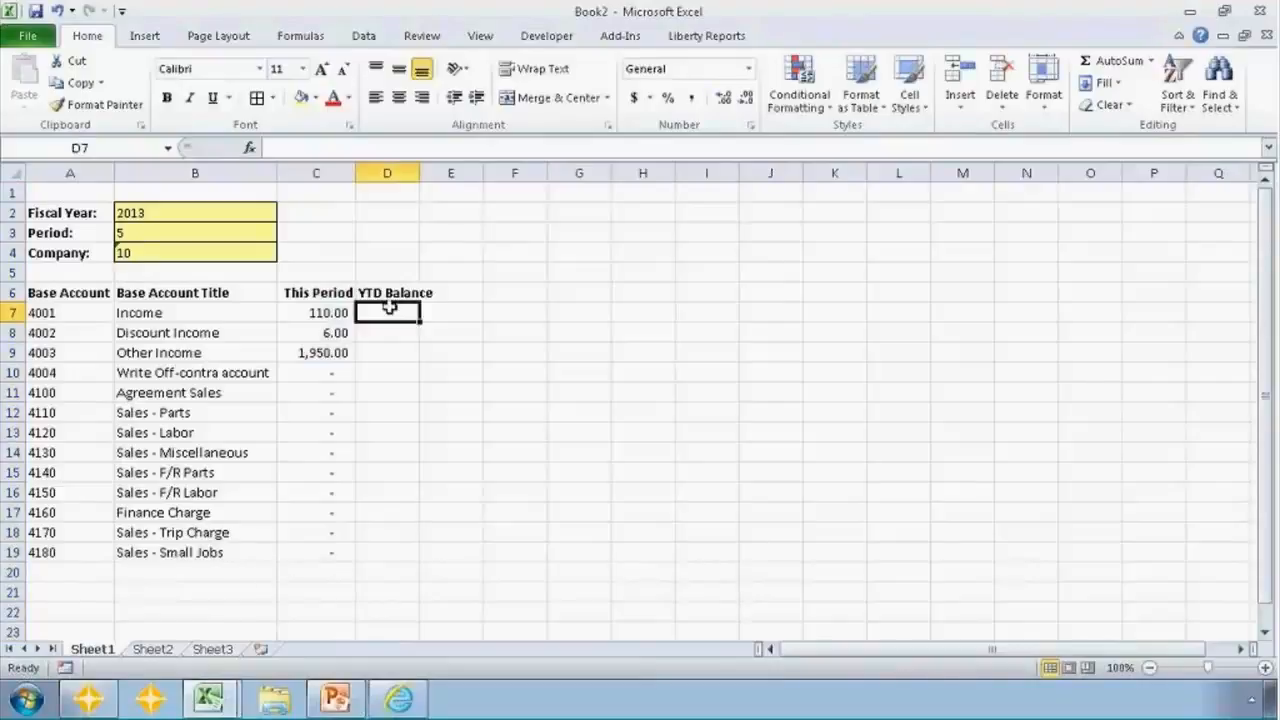
{"action": "key", "text": "Left"}
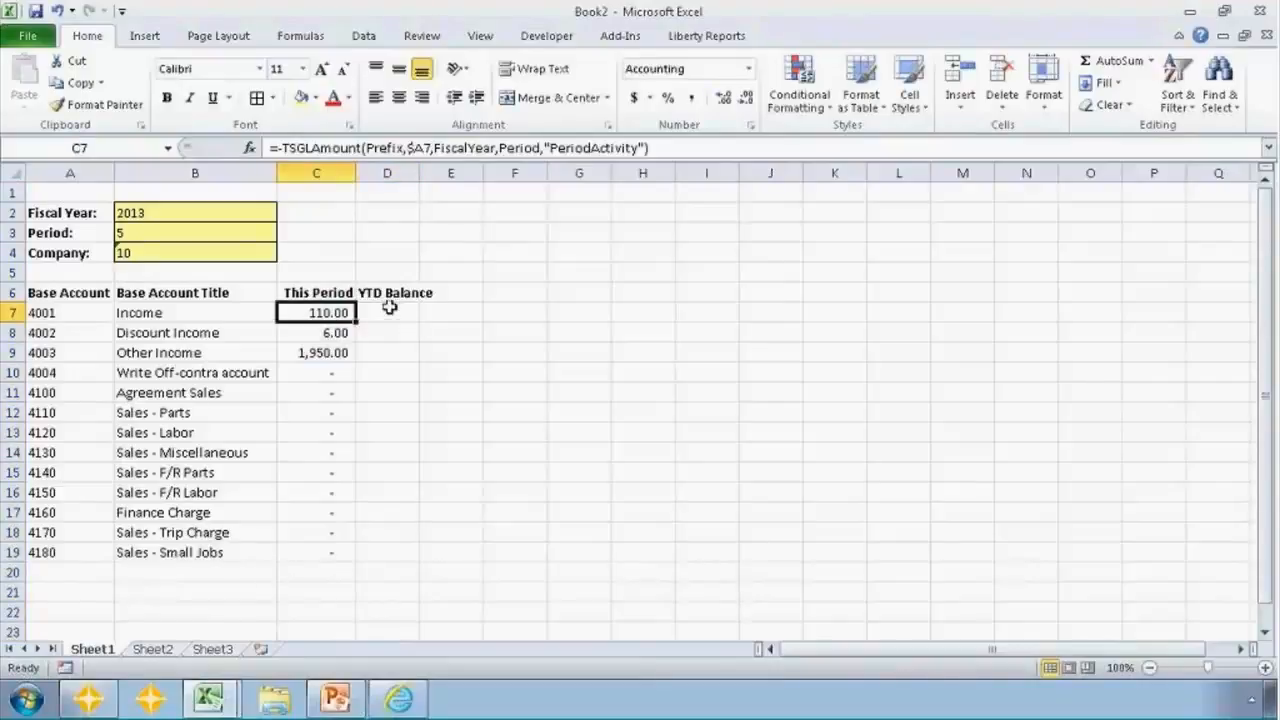
{"action": "key", "text": "F2"}
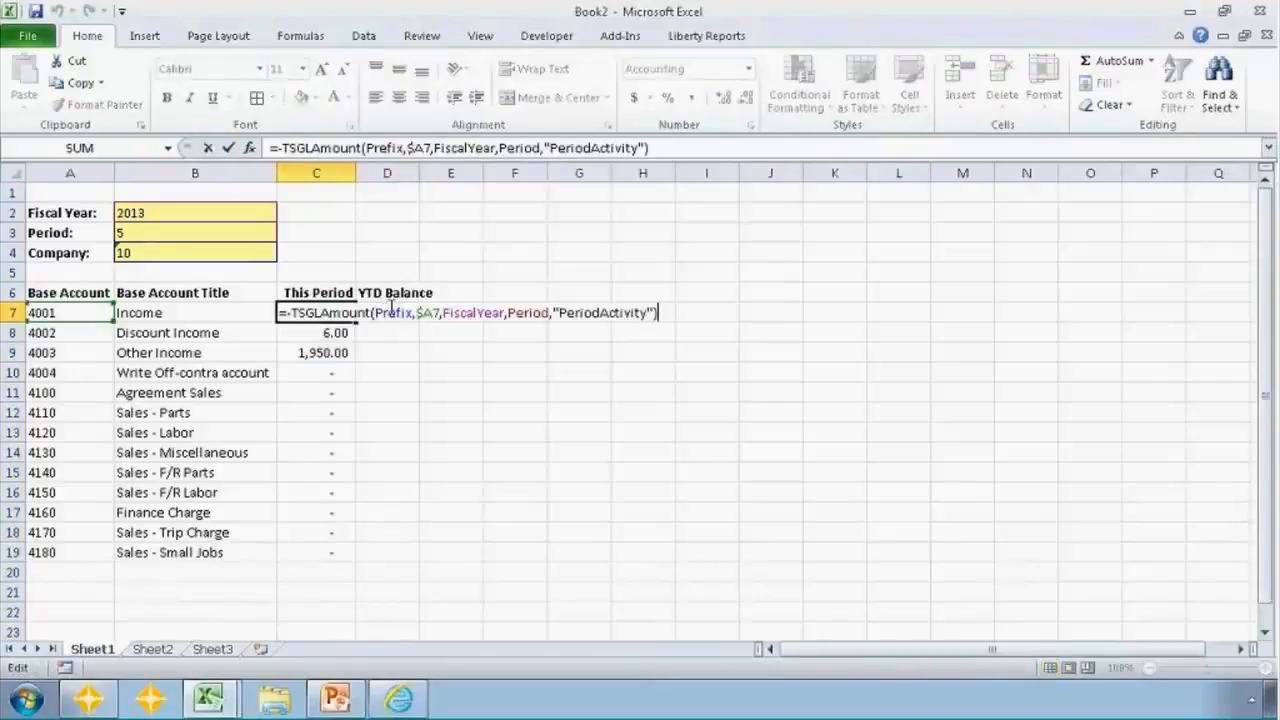
{"action": "key", "text": "shift+Home"}
{"action": "key", "text": "ctrl+c"}
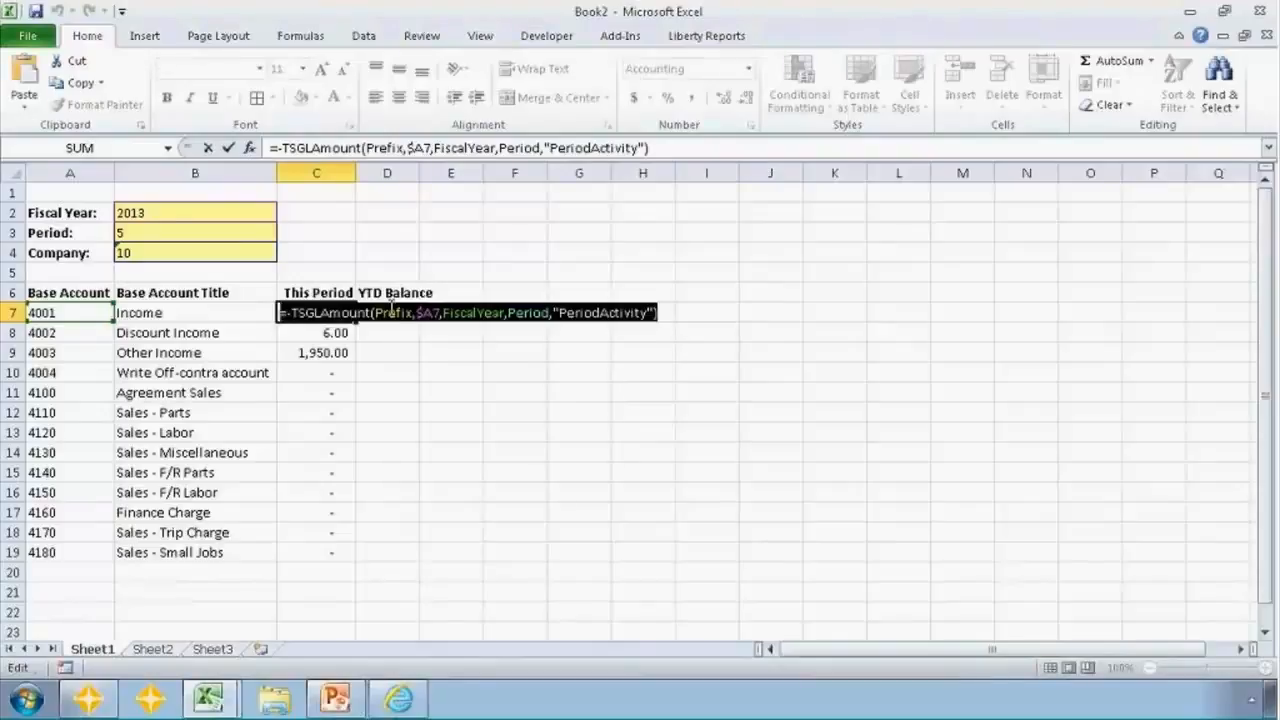
{"action": "key", "text": "Escape"}
Copy the This Period formula from C7 into D7 under the YTD Balance heading
{"action": "key", "text": "Left"}
{"action": "key", "text": "Right"}
{"action": "key", "text": "ctrl+c"}
{"action": "key", "text": "Right"}
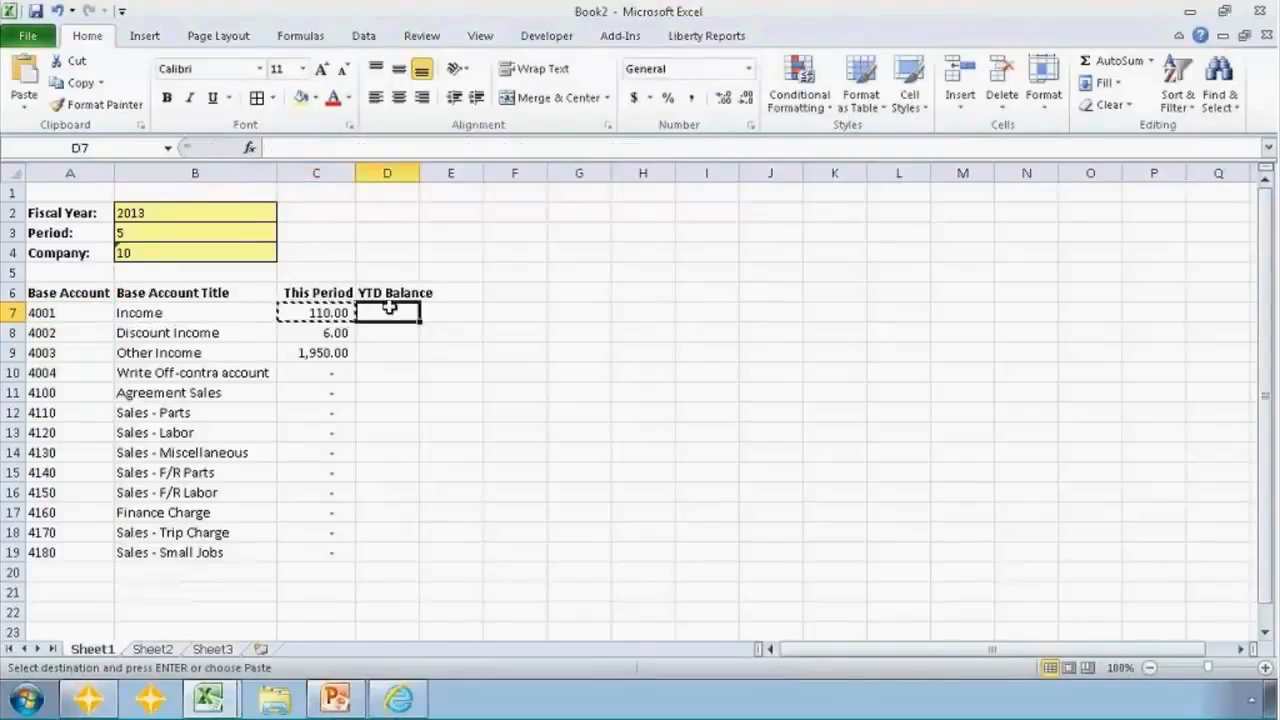
{"action": "key", "text": "ctrl+v"}
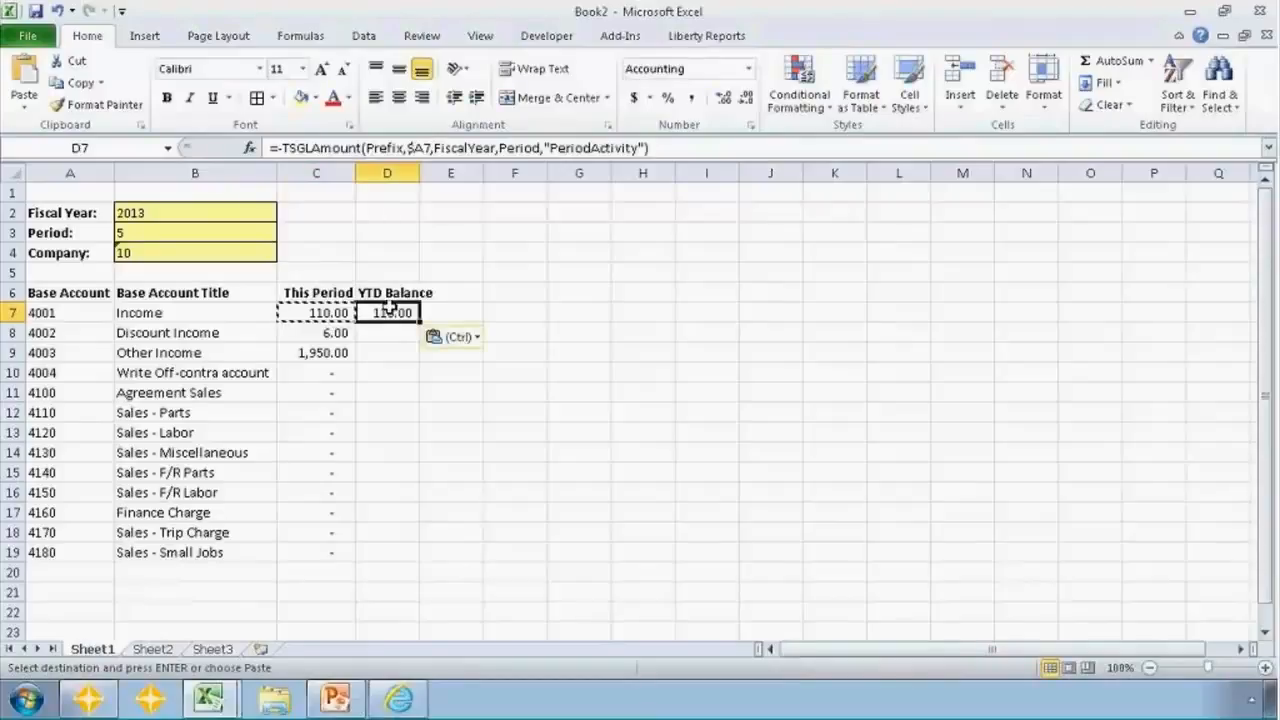
Change the value argument of the D7 formula to "Balance" and fill the formula down to D19
{"action": "left_click", "coordinate": [636, 147]}
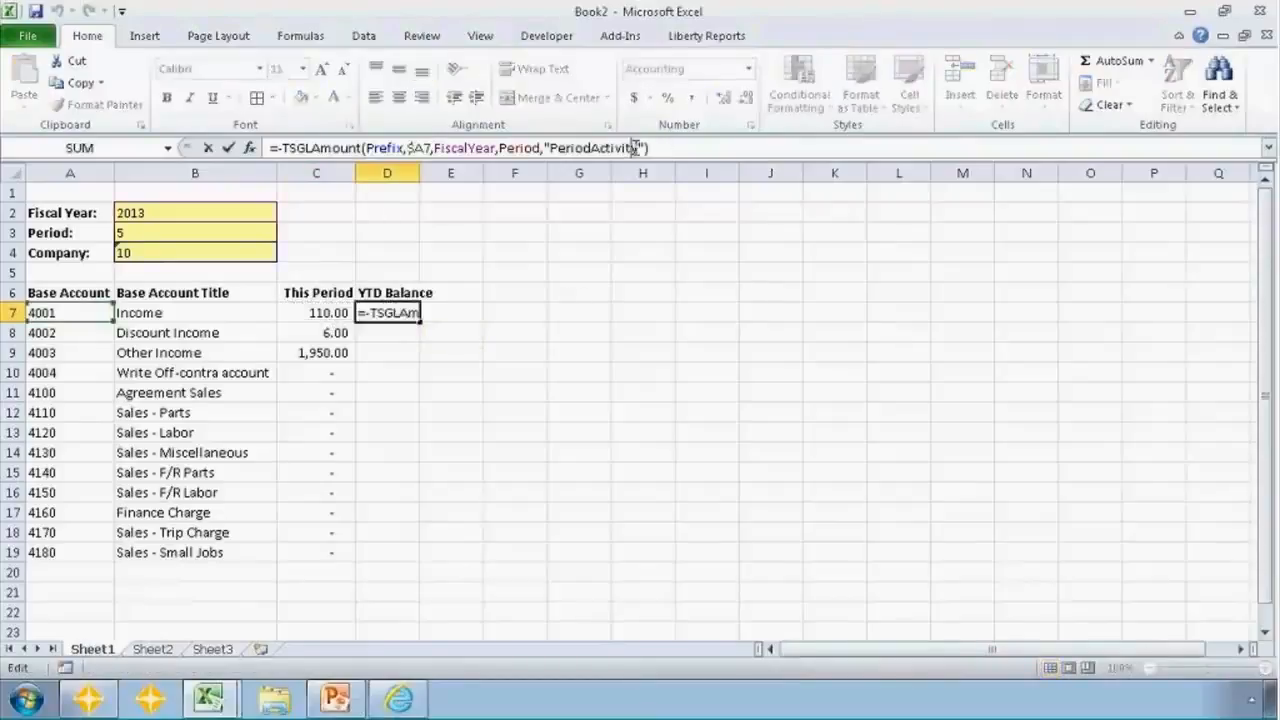
{"action": "key", "text": "BackSpace"}
{"action": "key", "text": "BackSpace"}
{"action": "key", "text": "BackSpace"}
{"action": "key", "text": "BackSpace"}
{"action": "key", "text": "BackSpace"}
{"action": "key", "text": "BackSpace"}
{"action": "key", "text": "BackSpace"}
{"action": "key", "text": "BackSpace"}
{"action": "key", "text": "BackSpace"}
{"action": "key", "text": "BackSpace"}
{"action": "key", "text": "BackSpace"}
{"action": "key", "text": "BackSpace"}
{"action": "key", "text": "BackSpace"}
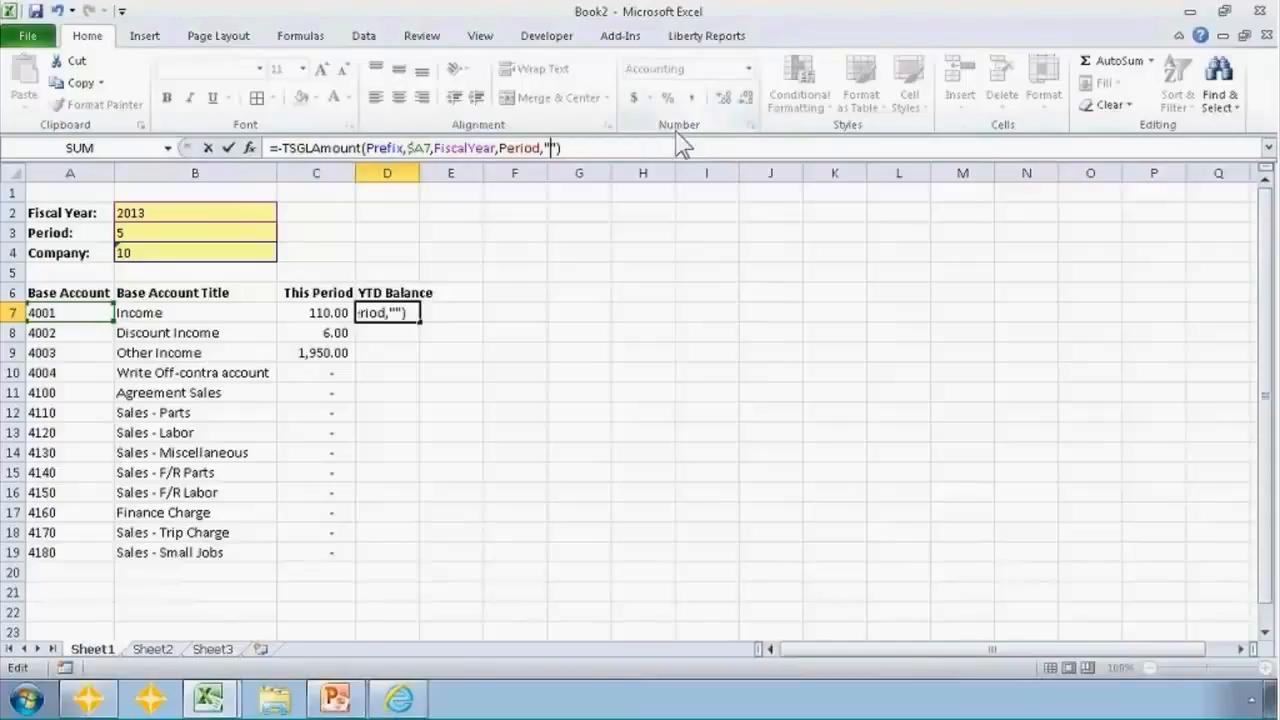
{"action": "type", "text": "Balance"}
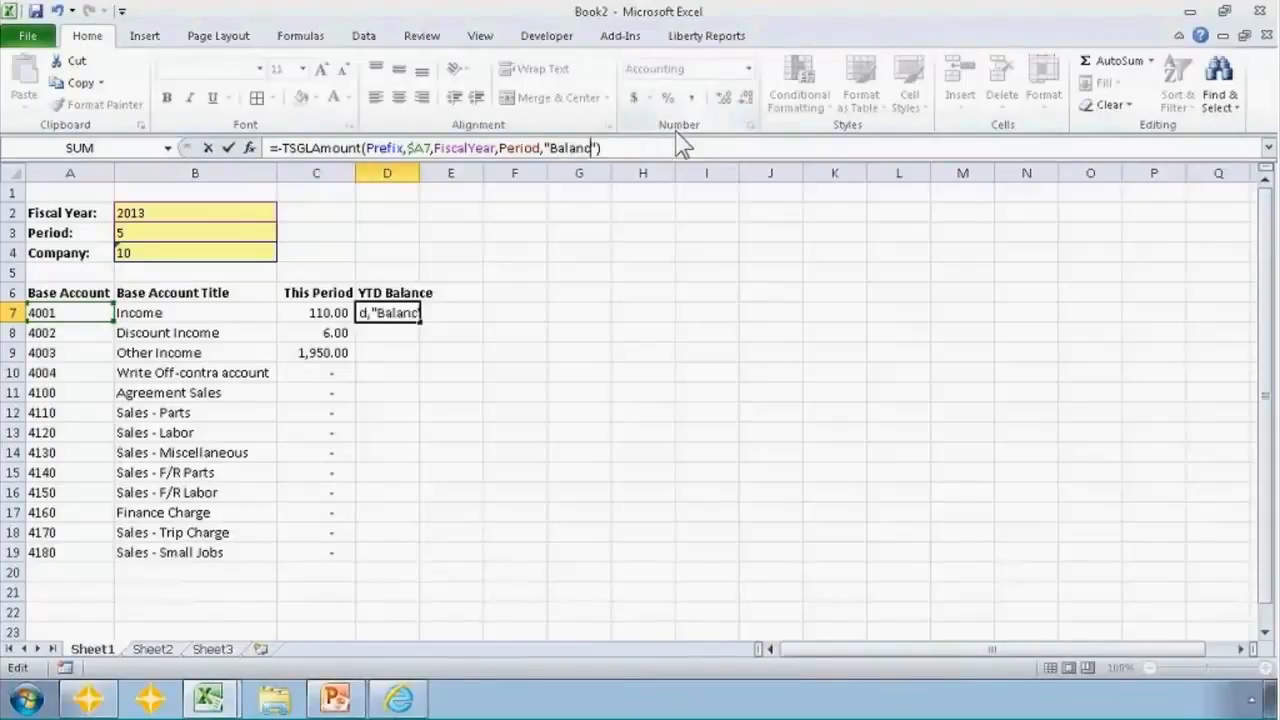
{"action": "key", "text": "Return"}
{"action": "key", "text": "Up"}
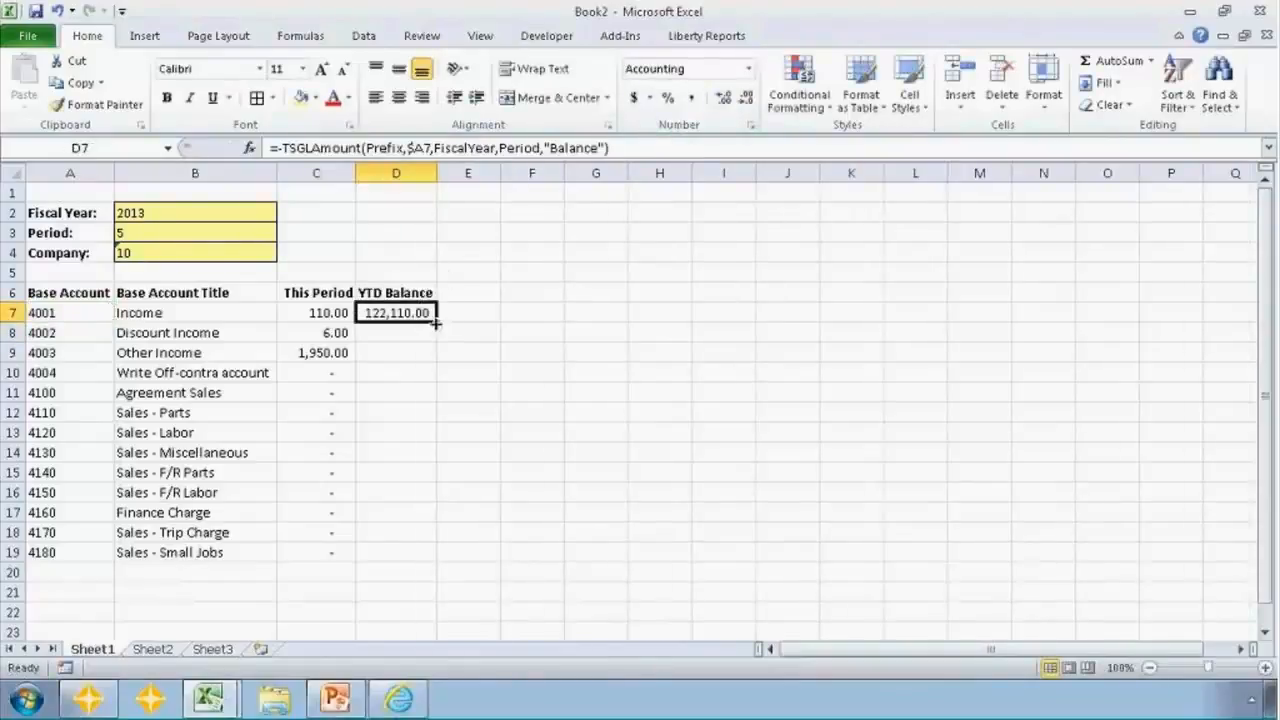
{"action": "left_click_drag", "start_coordinate": [441, 316], "coordinate": [444, 565]}
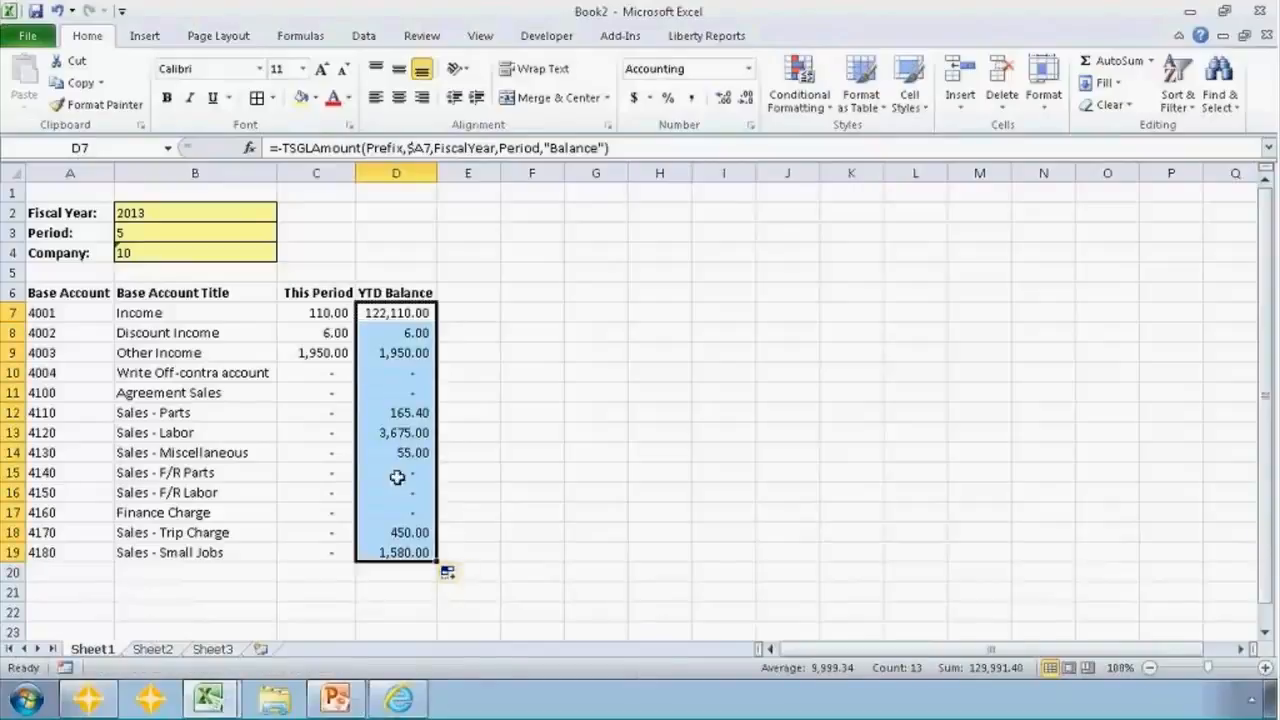
Inspect the Period argument in the C7 TSGLAmount formula without changing it
{"action": "left_click", "coordinate": [316, 313]}
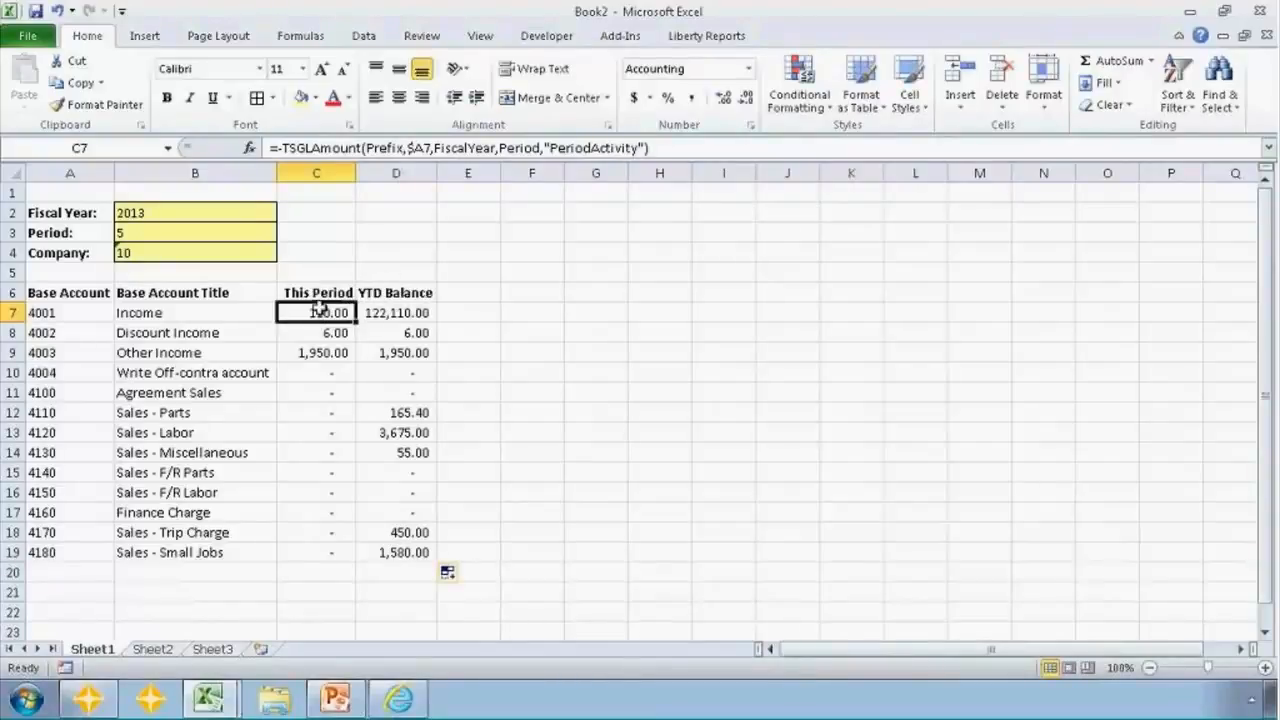
{"action": "left_click", "coordinate": [500, 148]}
{"action": "left_click_drag", "start_coordinate": [500, 148], "coordinate": [541, 149]}
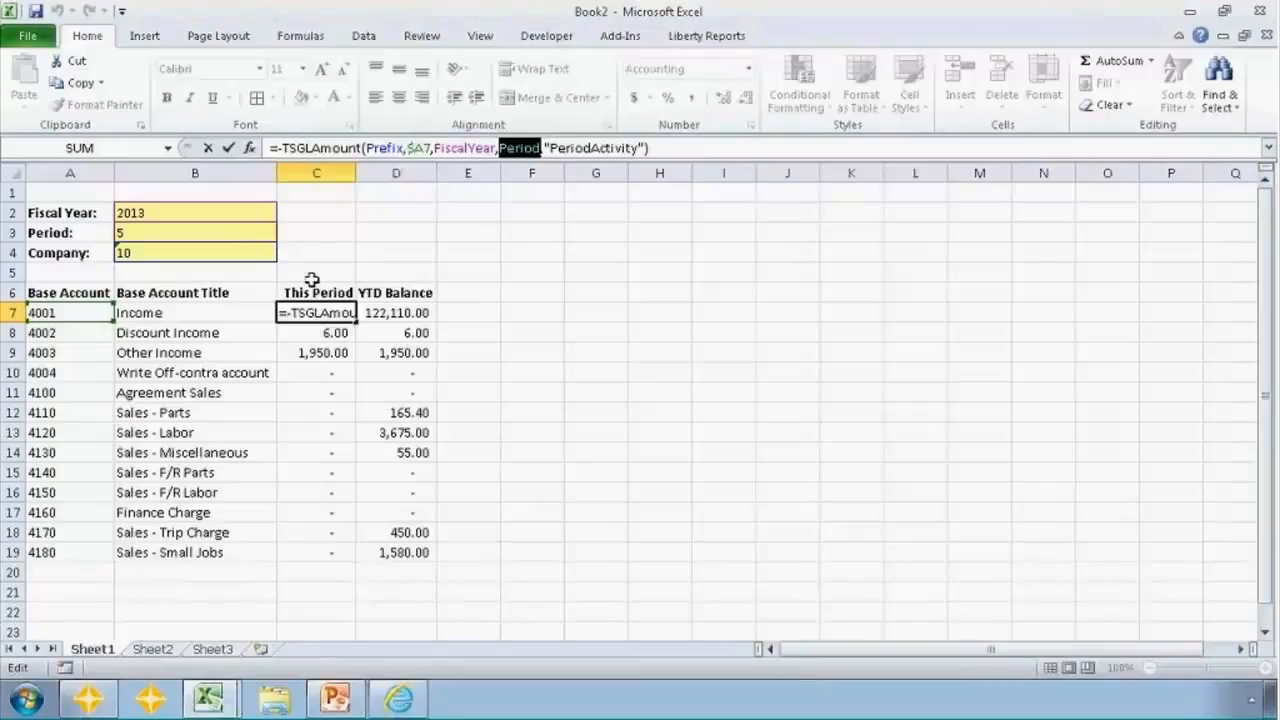
{"action": "key", "text": "Escape"}
Total the This Period amounts with =SUM(C7:C19) in C20
{"action": "key", "text": "Down"}
{"action": "key", "text": "Down"}
{"action": "key", "text": "Down"}
{"action": "key", "text": "Down"}
{"action": "key", "text": "Down"}
{"action": "key", "text": "Down"}
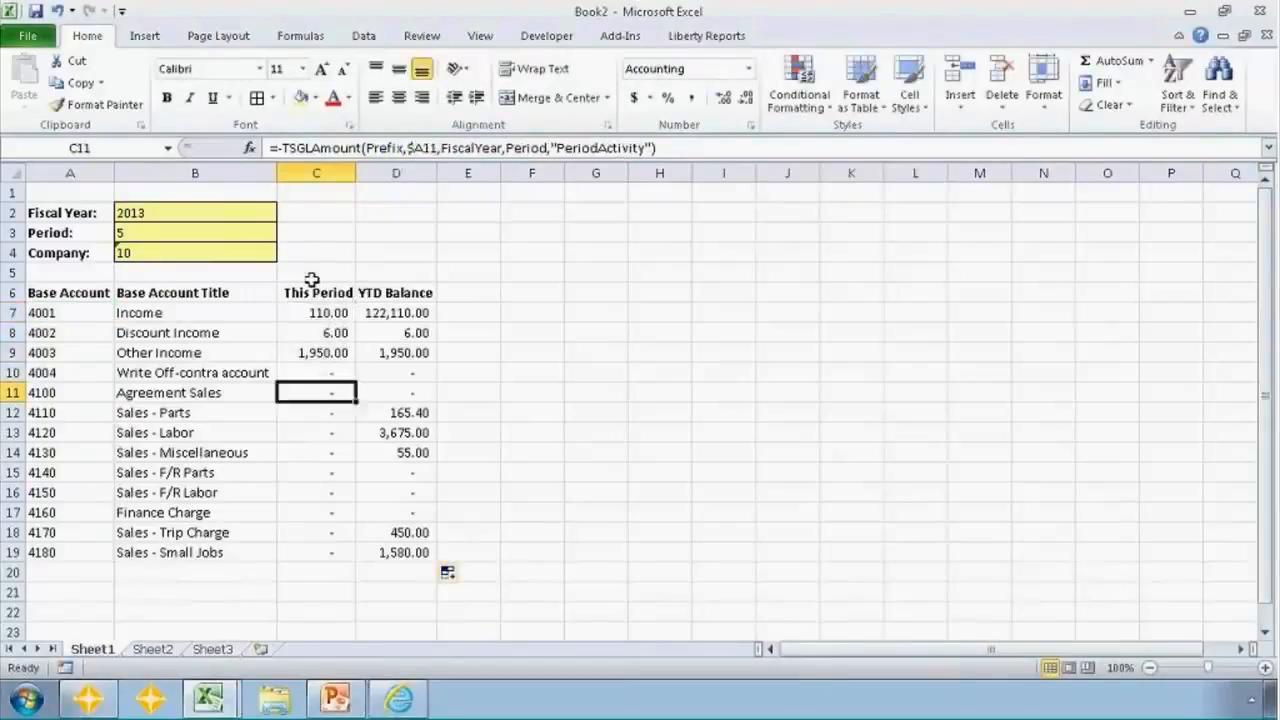
{"action": "key", "text": "Down"}
{"action": "key", "text": "Down"}
{"action": "key", "text": "Down"}
{"action": "key", "text": "Down"}
{"action": "key", "text": "Down"}
{"action": "key", "text": "Down"}
{"action": "key", "text": "Down"}
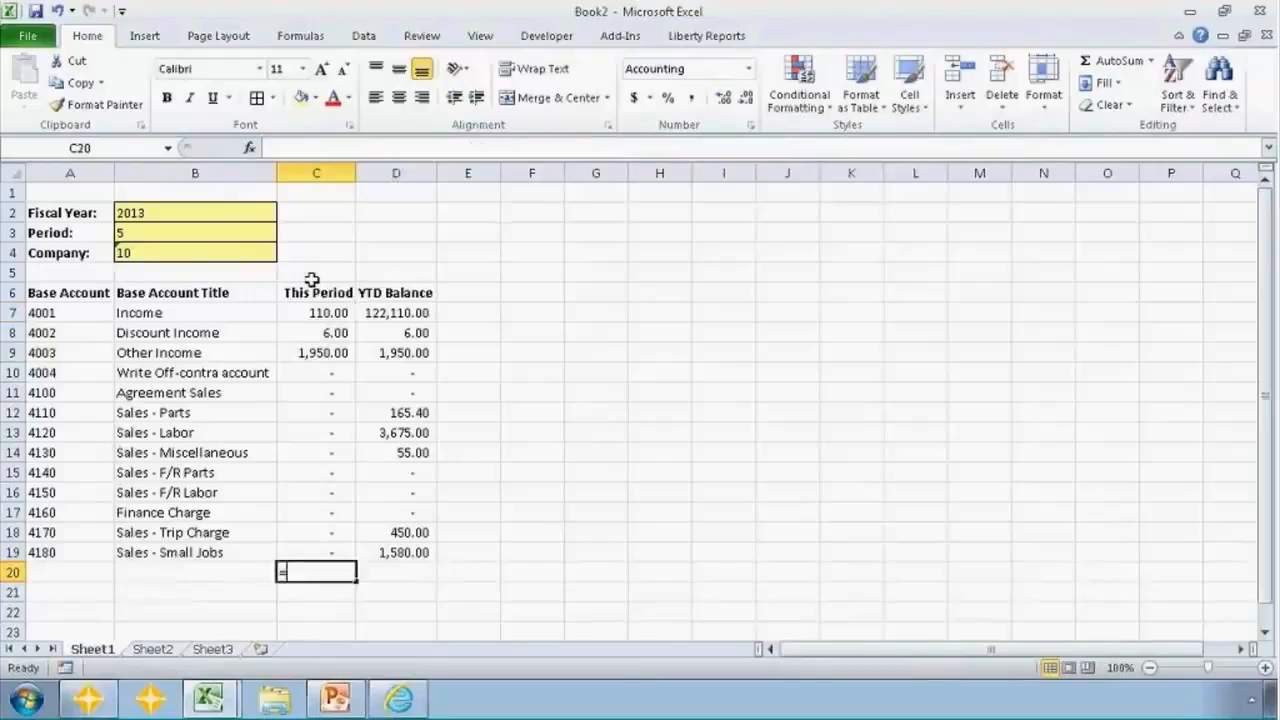
{"action": "type", "text": "=SU"}
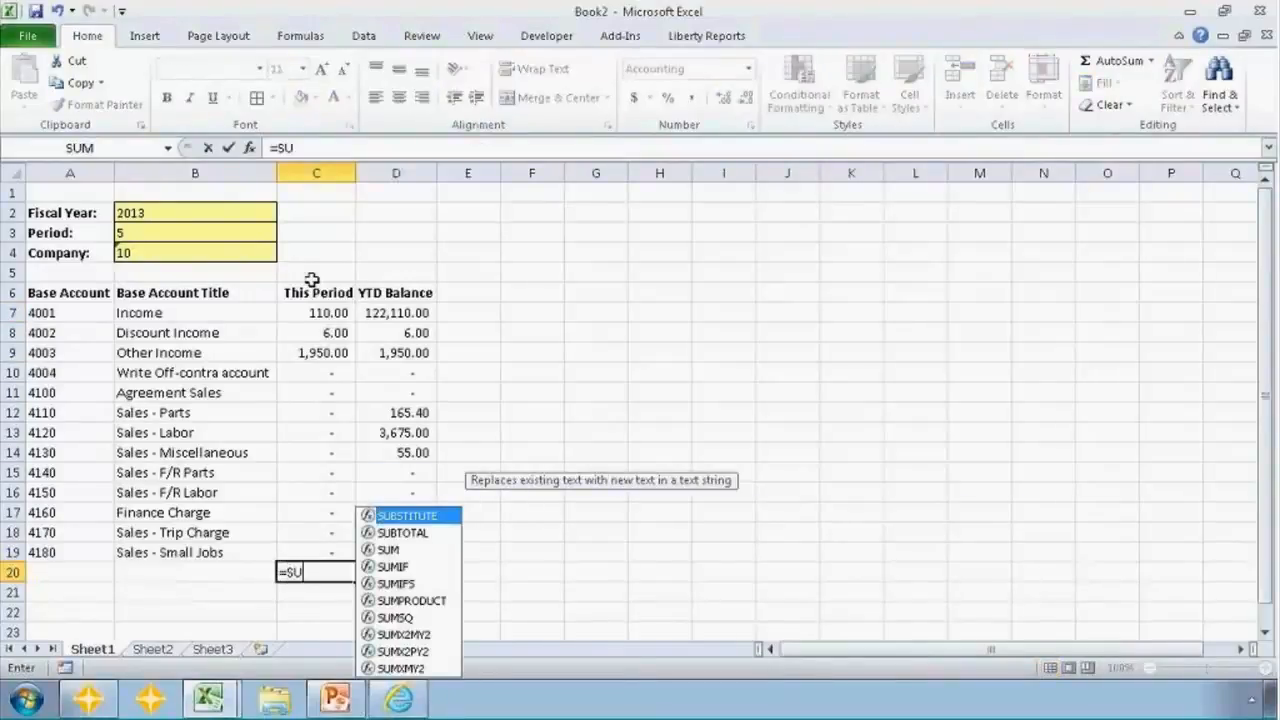
{"action": "type", "text": "M()"}
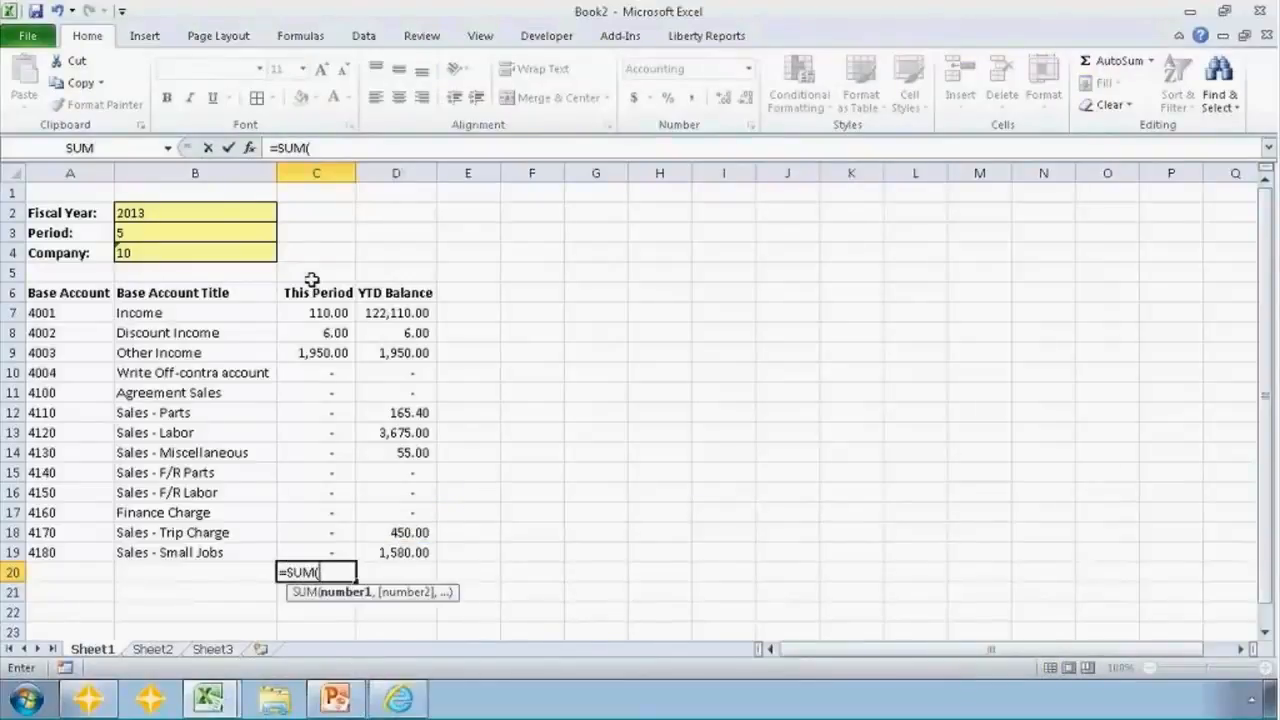
{"action": "key", "text": "Return"}
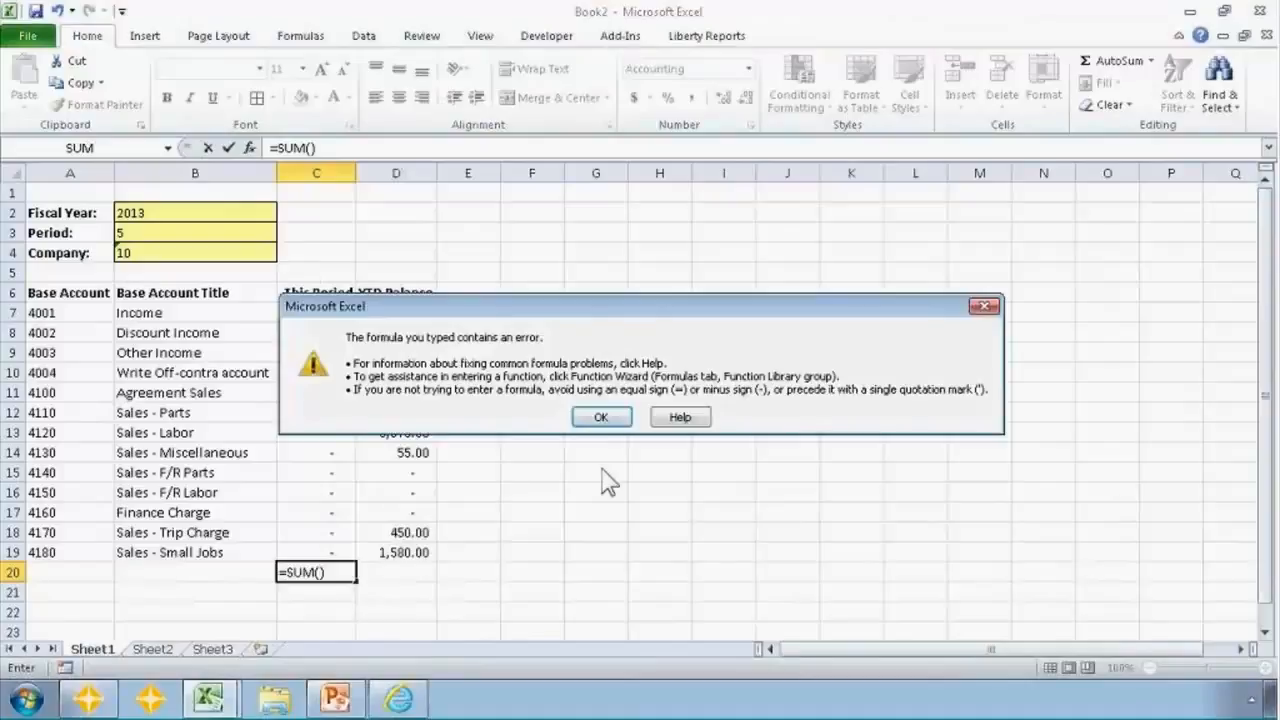
{"action": "key", "text": "Return"}
{"action": "key", "text": "BackSpace"}
{"action": "key", "text": "BackSpace"}
{"action": "type", "text": "("}
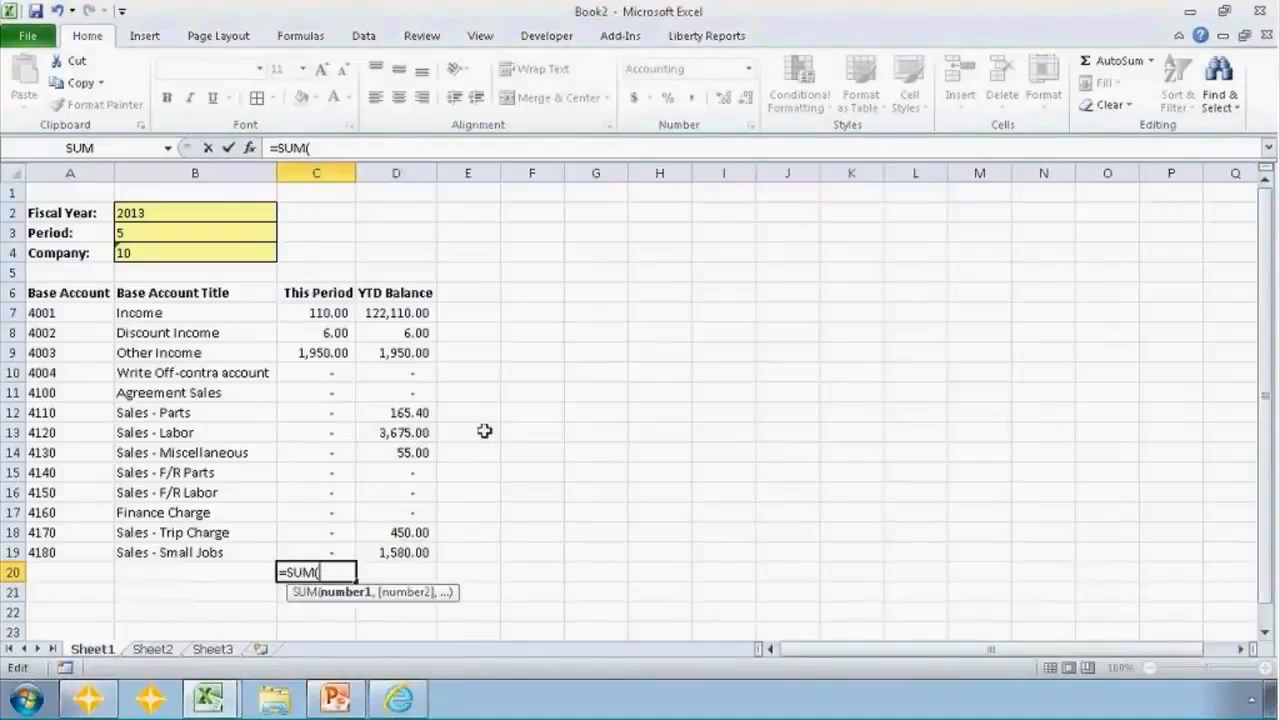
{"action": "left_click_drag", "start_coordinate": [323, 312], "coordinate": [328, 543]}
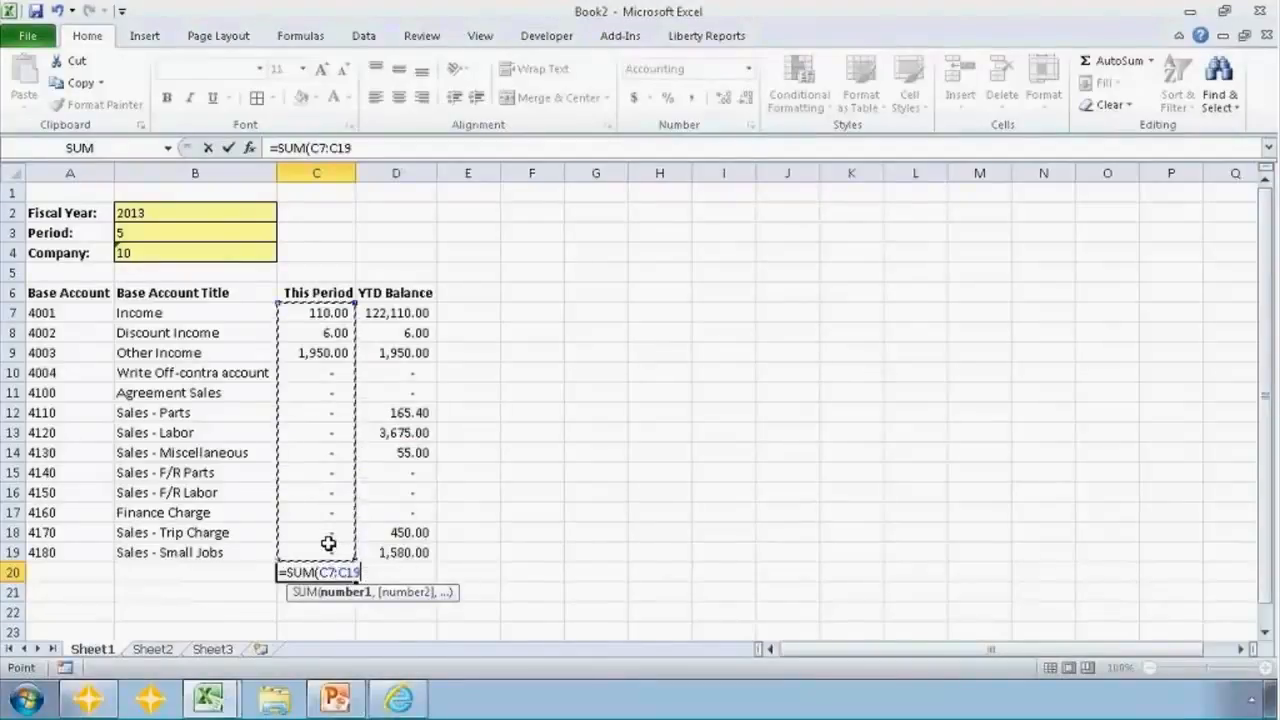
{"action": "key", "text": "Return"}
{"action": "key", "text": "Return"}
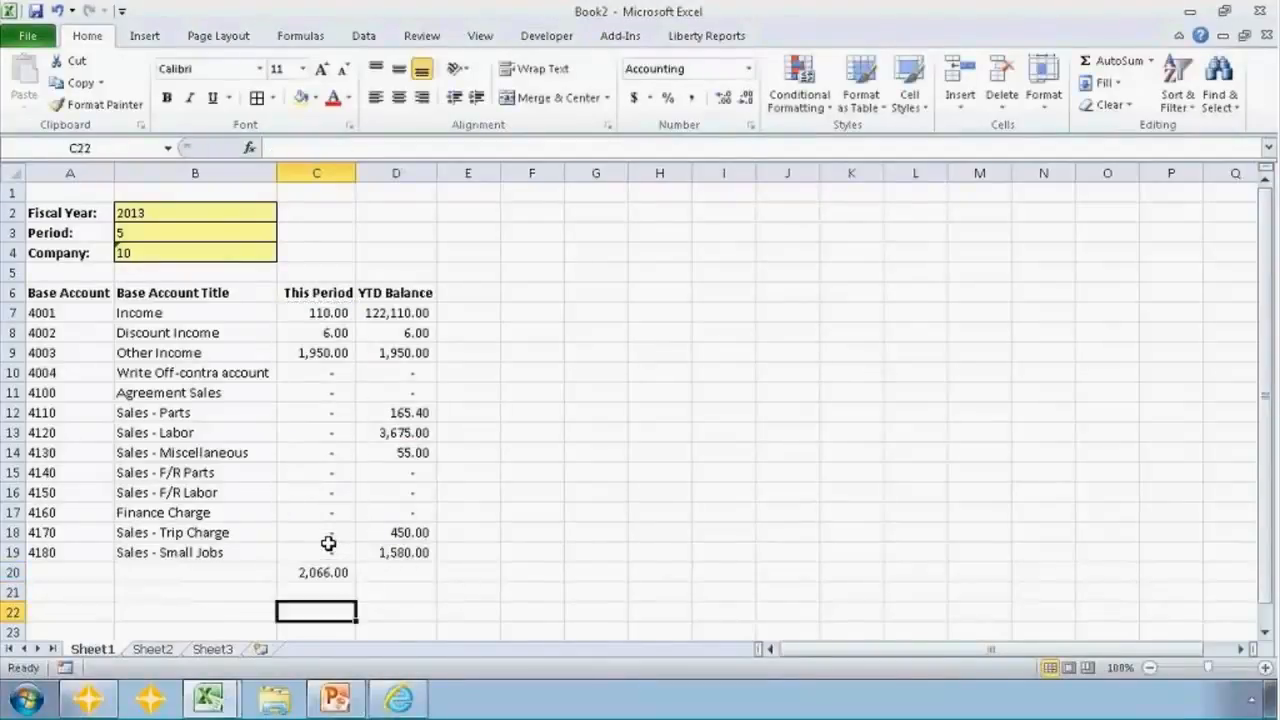
{"action": "key", "text": "Home"}
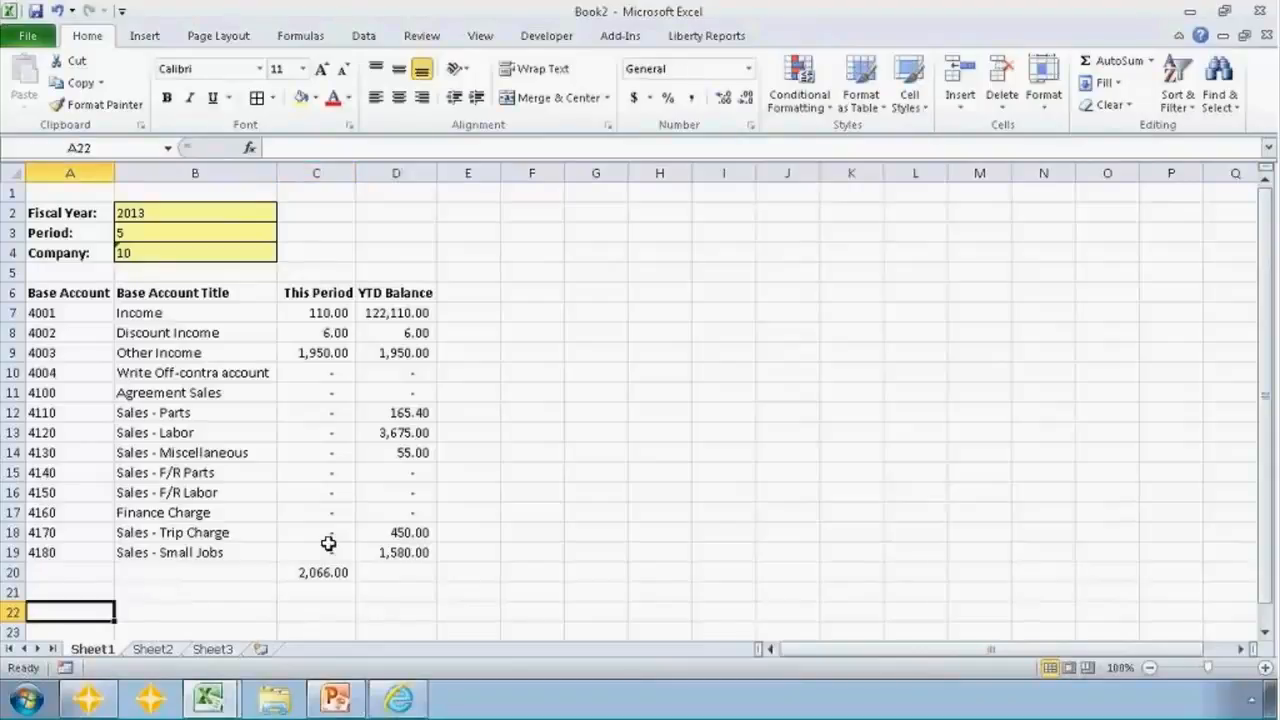
{"action": "key", "text": "shift+Right"}
{"action": "key", "text": "shift+Right"}
{"action": "key", "text": "shift+Right"}
{"action": "key", "text": "shift+Down"}
{"action": "key", "text": "shift+Down"}
{"action": "key", "text": "shift+Down"}
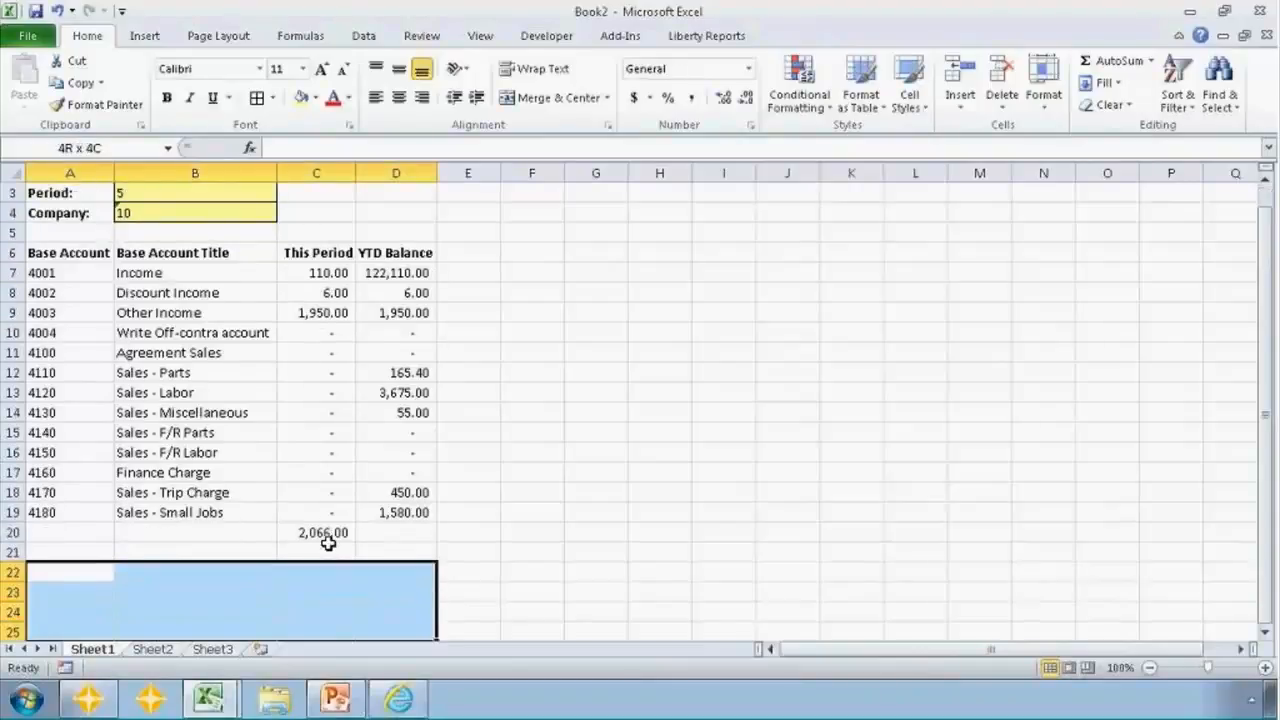
{"action": "key", "text": "Down"}
{"action": "key", "text": "Down"}
{"action": "key", "text": "Down"}
{"action": "key", "text": "Down"}
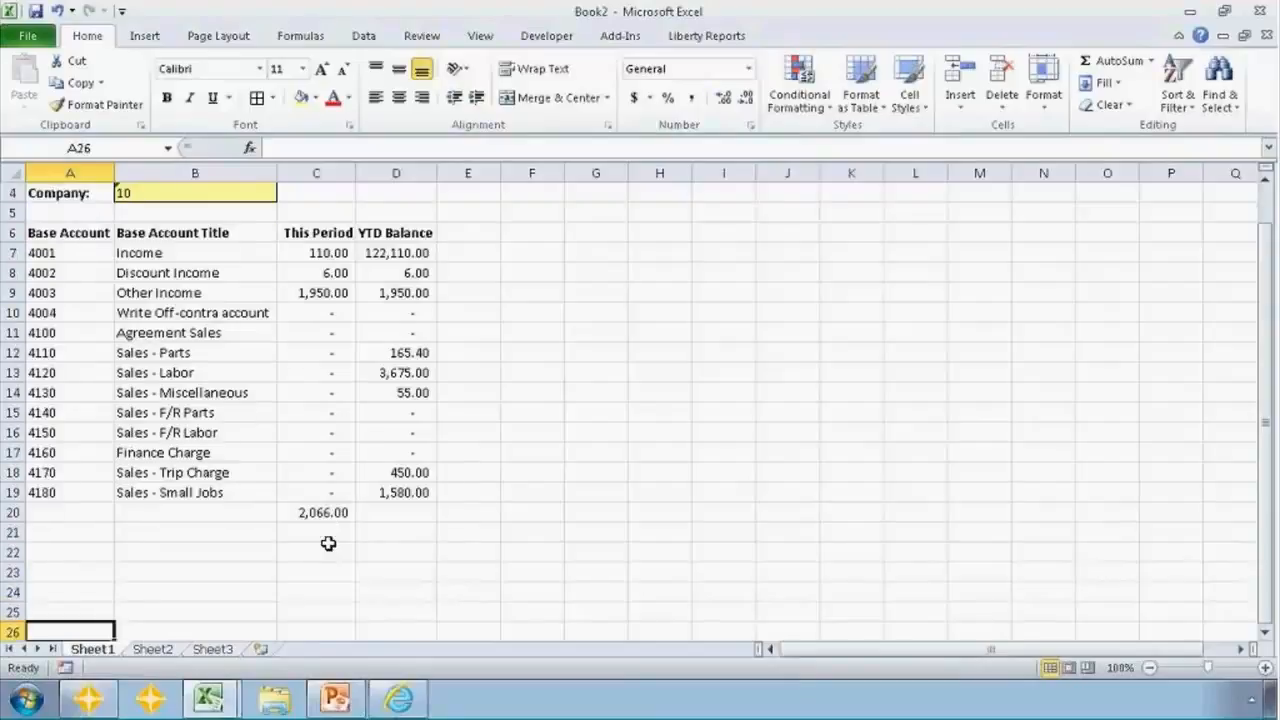
{"action": "key", "text": "Right"}
{"action": "key", "text": "Right"}
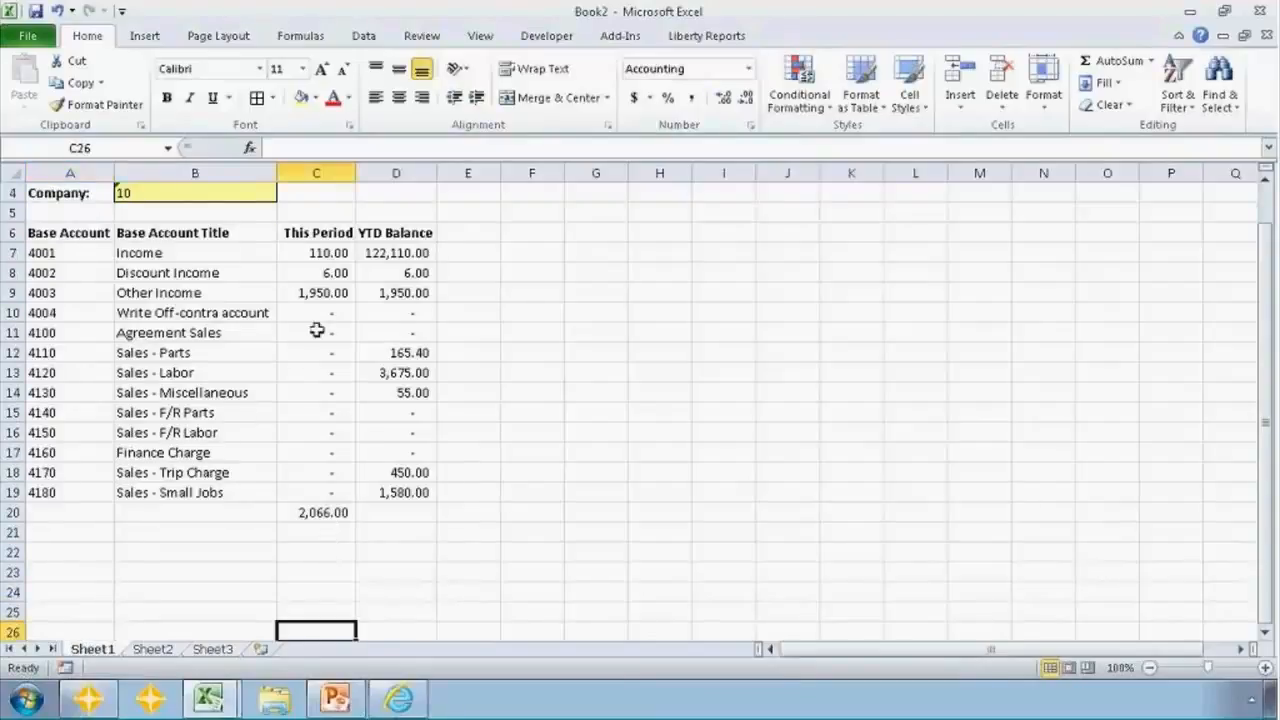
{"action": "left_click_drag", "start_coordinate": [312, 256], "coordinate": [309, 602]}
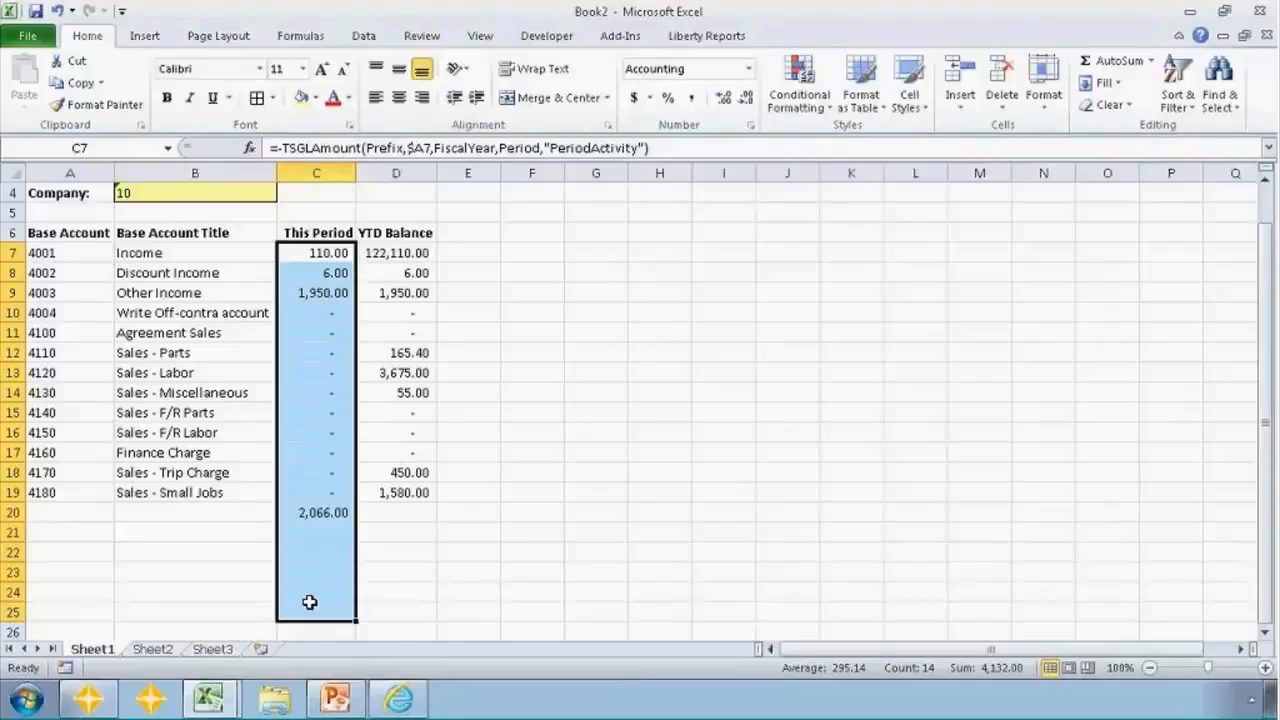
{"action": "key", "text": "Up"}
{"action": "key", "text": "Up"}
{"action": "key", "text": "Down"}
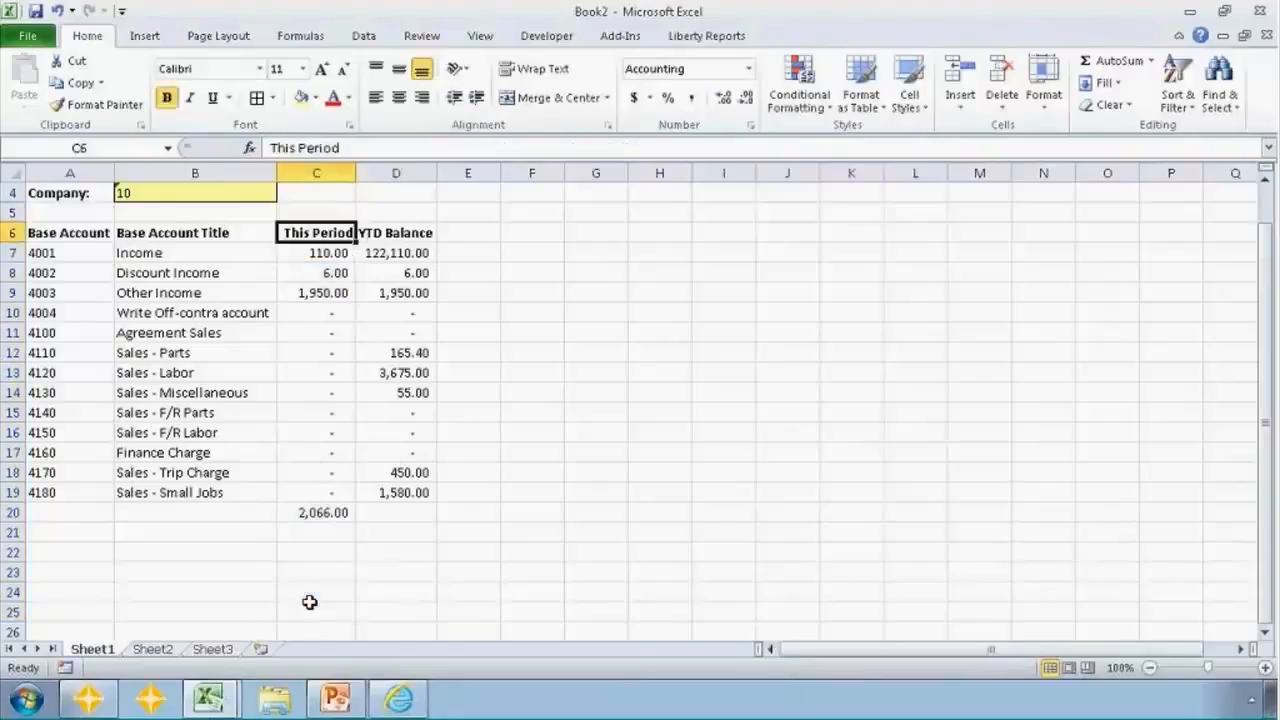
{"action": "key", "text": "Down"}
{"action": "key", "text": "Down"}
{"action": "key", "text": "Up"}
{"action": "key", "text": "Up"}
{"action": "key", "text": "Up"}
{"action": "key", "text": "Up"}
{"action": "key", "text": "Up"}
{"action": "key", "text": "Up"}
{"action": "key", "text": "Up"}
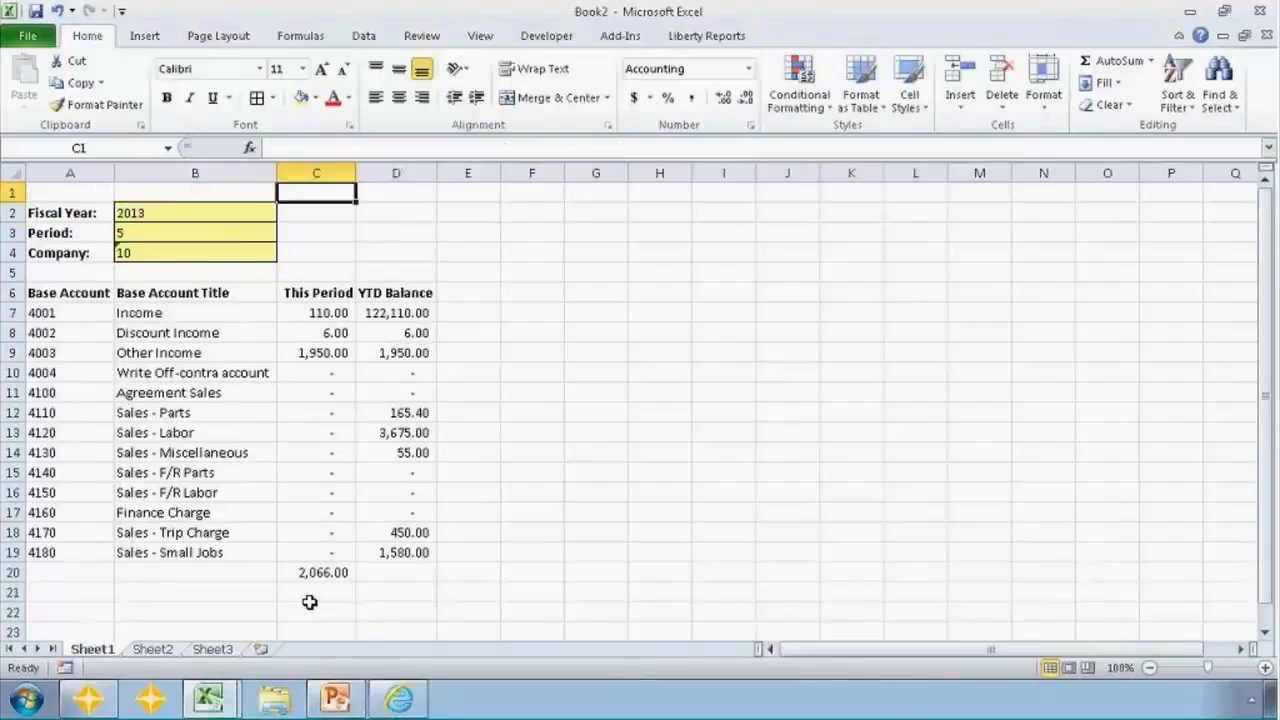
{"action": "left_click", "coordinate": [310, 570]}
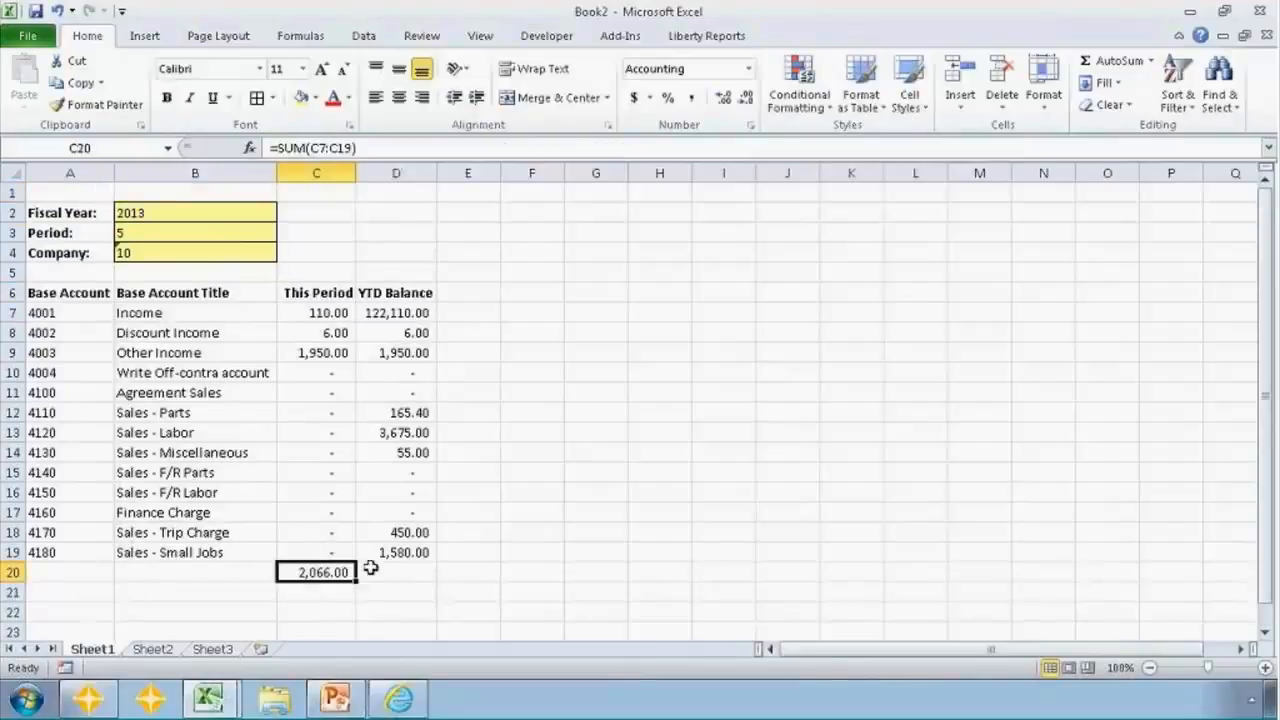
{"action": "left_click_drag", "start_coordinate": [364, 148], "coordinate": [268, 148]}
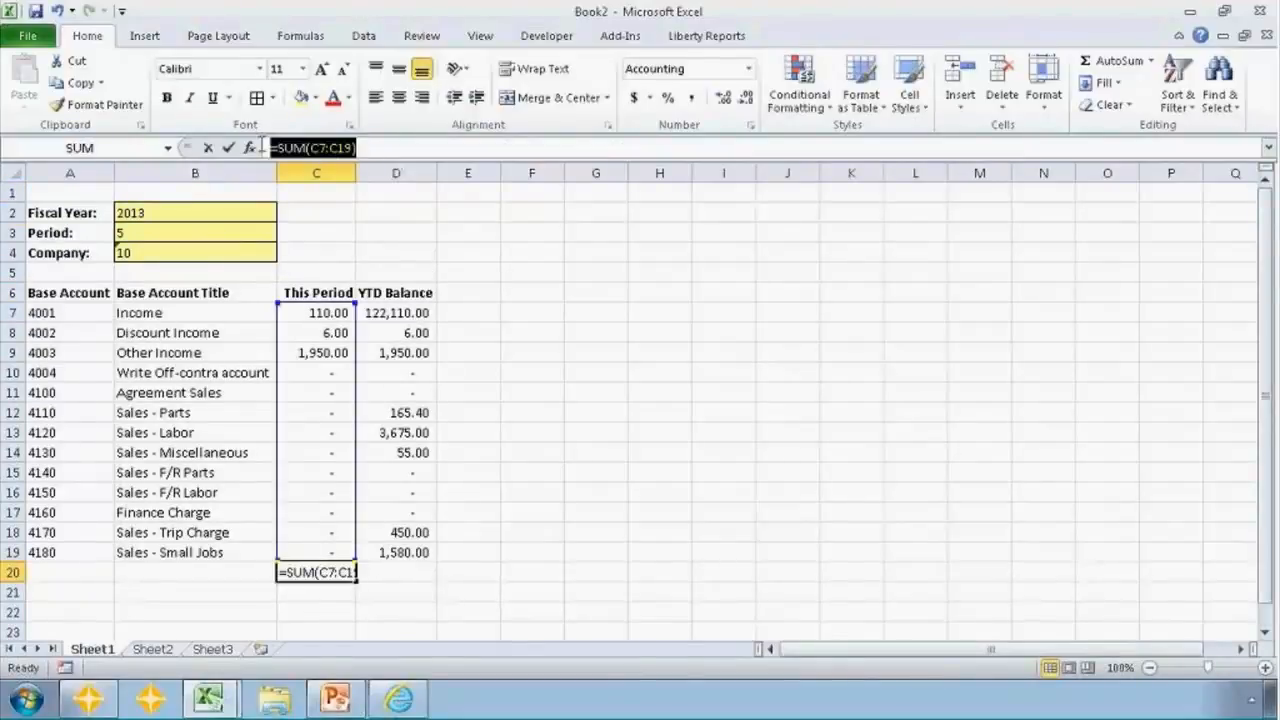
{"action": "type", "text": "=SUBTOTL"}
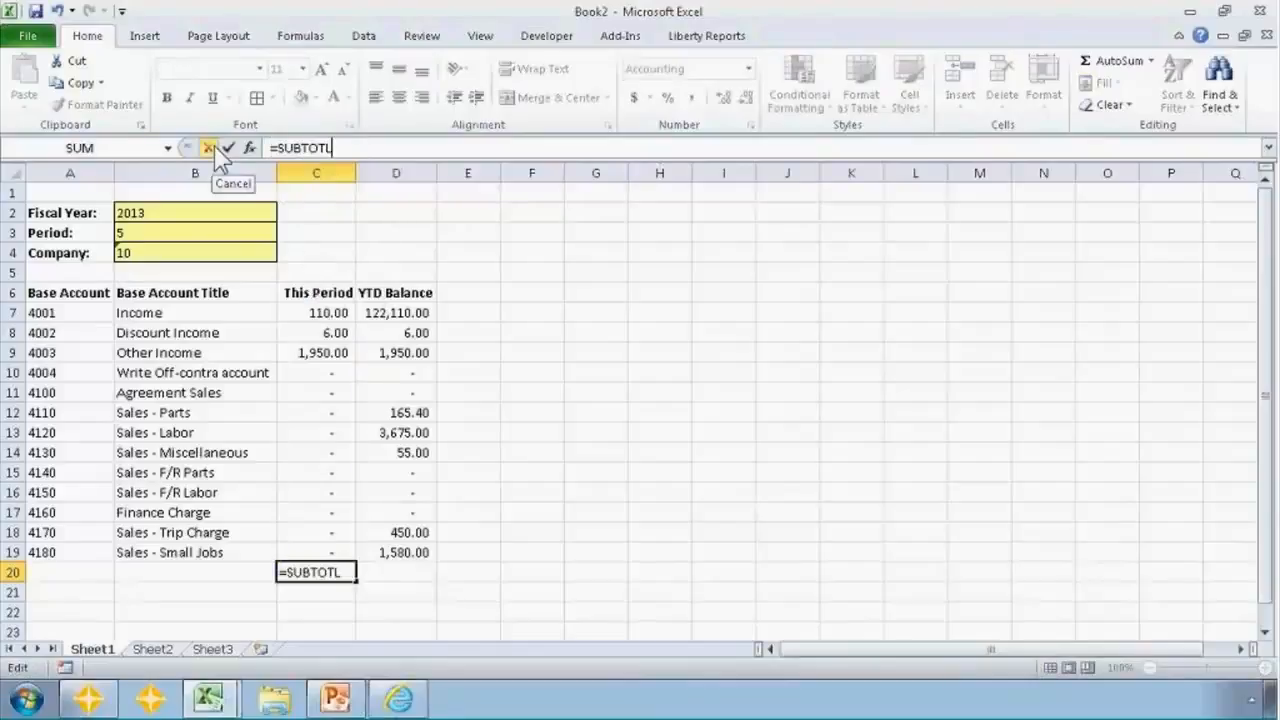
{"action": "key", "text": "BackSpace"}
{"action": "type", "text": "AL(9"}
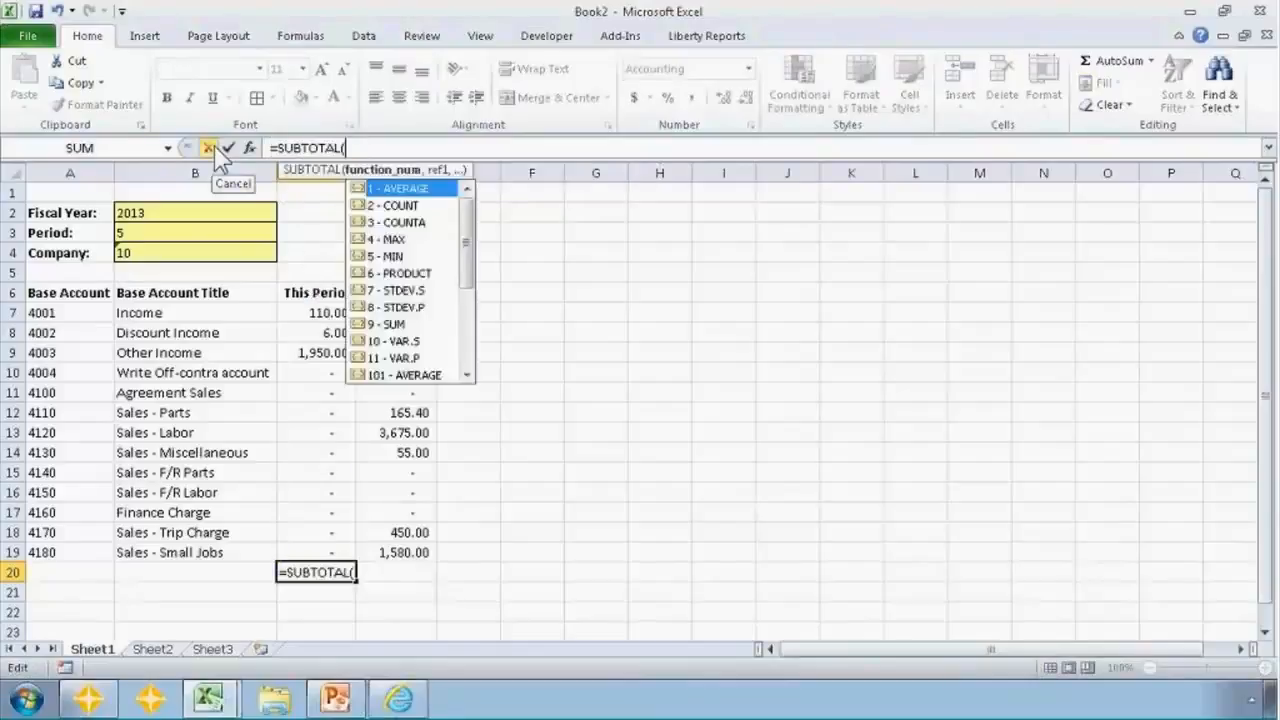
{"action": "key", "text": "Escape"}
{"action": "key", "text": "Escape"}
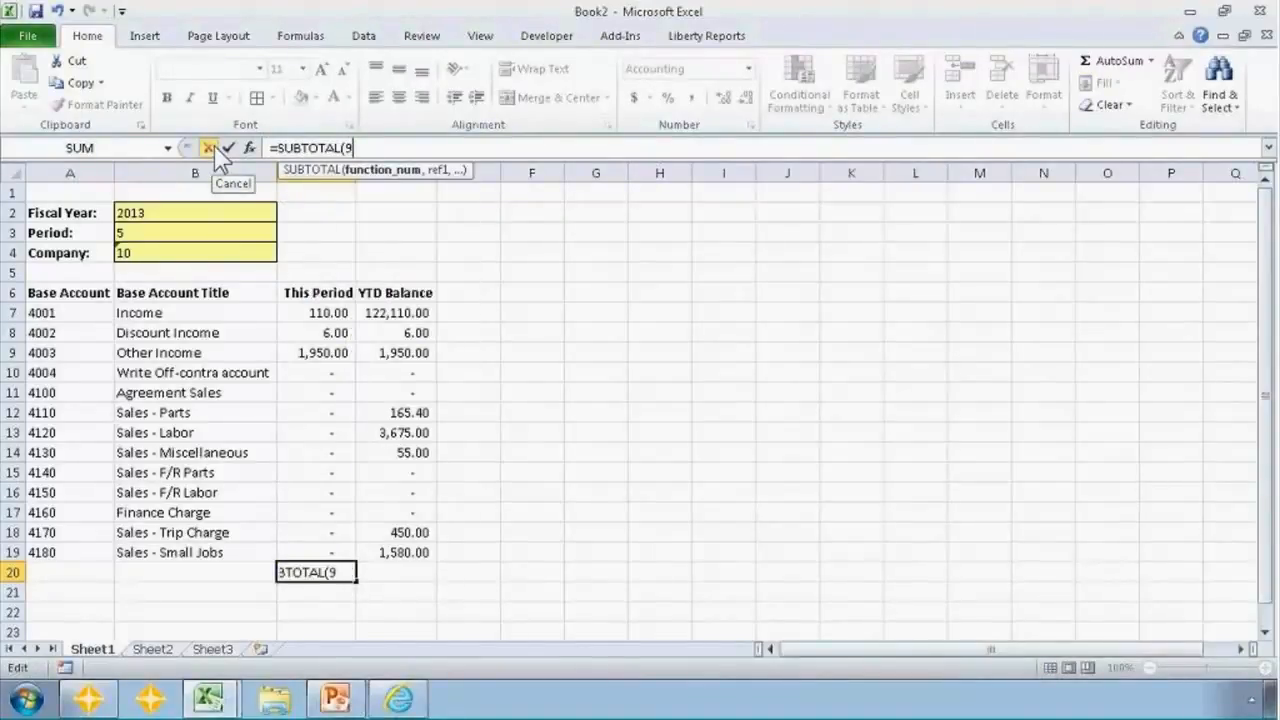
Clear the sum formula from C20 below the This Period amounts
{"action": "key", "text": "Home"}
{"action": "key", "text": "Right"}
{"action": "key", "text": "Right"}
{"action": "key", "text": "Delete"}
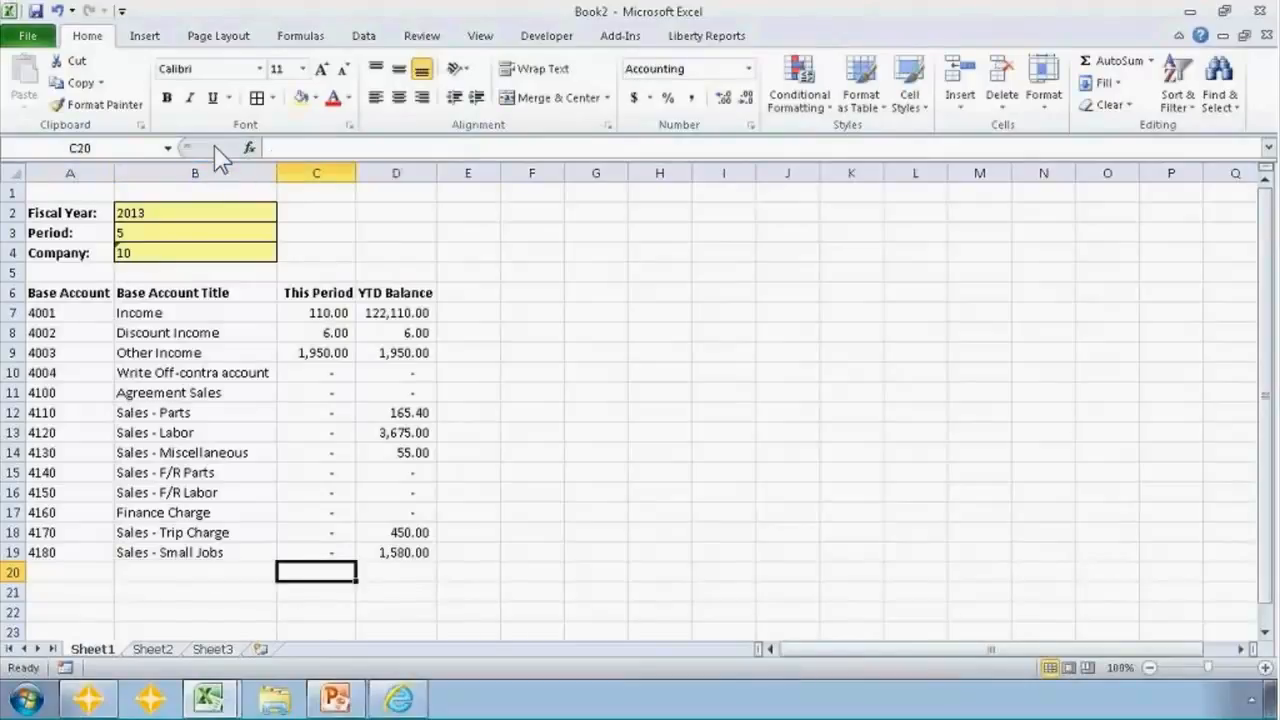
Start a new Query Wizard query at cell A21 on the GL base account table
{"action": "key", "text": "Down"}
{"action": "key", "text": "Home"}
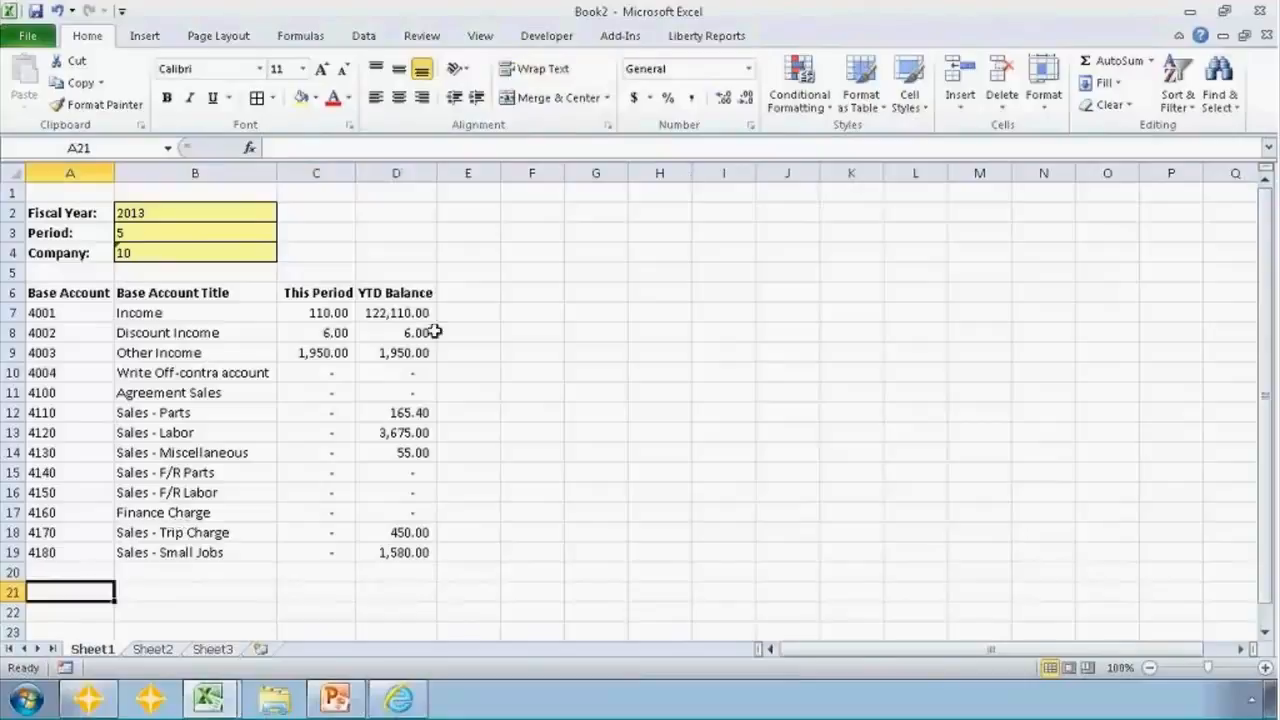
{"action": "left_click", "coordinate": [620, 37]}
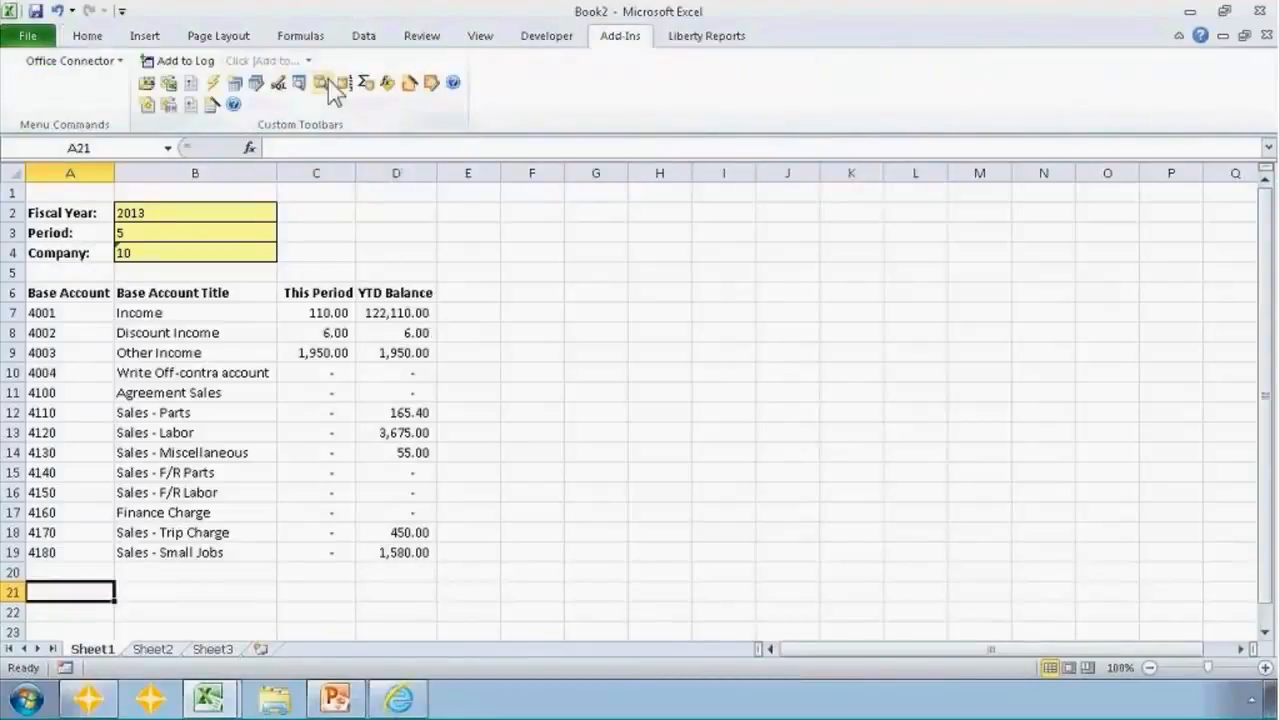
{"action": "left_click", "coordinate": [234, 83]}
{"action": "key", "text": "Return"}
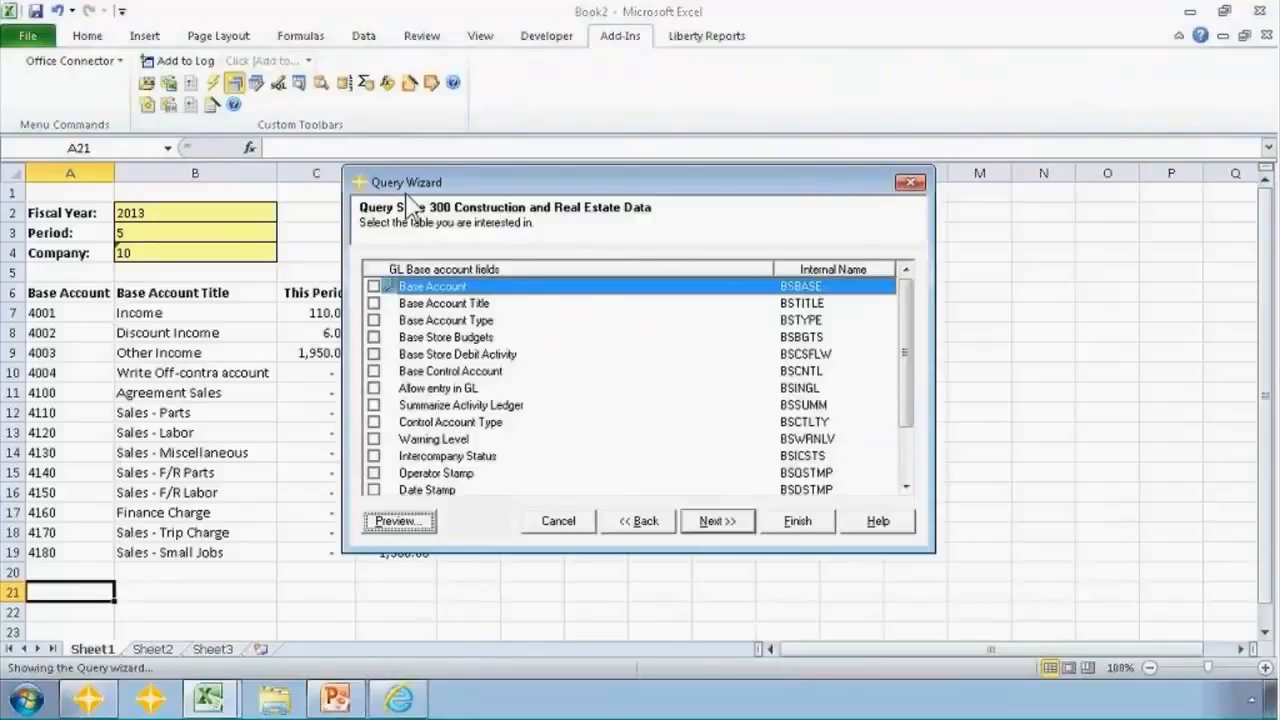
{"action": "key", "text": "Return"}
{"action": "key", "text": "Return"}
Include the Base Account and Base Account Title fields in the query
{"action": "key", "text": "space"}
{"action": "key", "text": "Down"}
{"action": "key", "text": "space"}
{"action": "key", "text": "Down"}
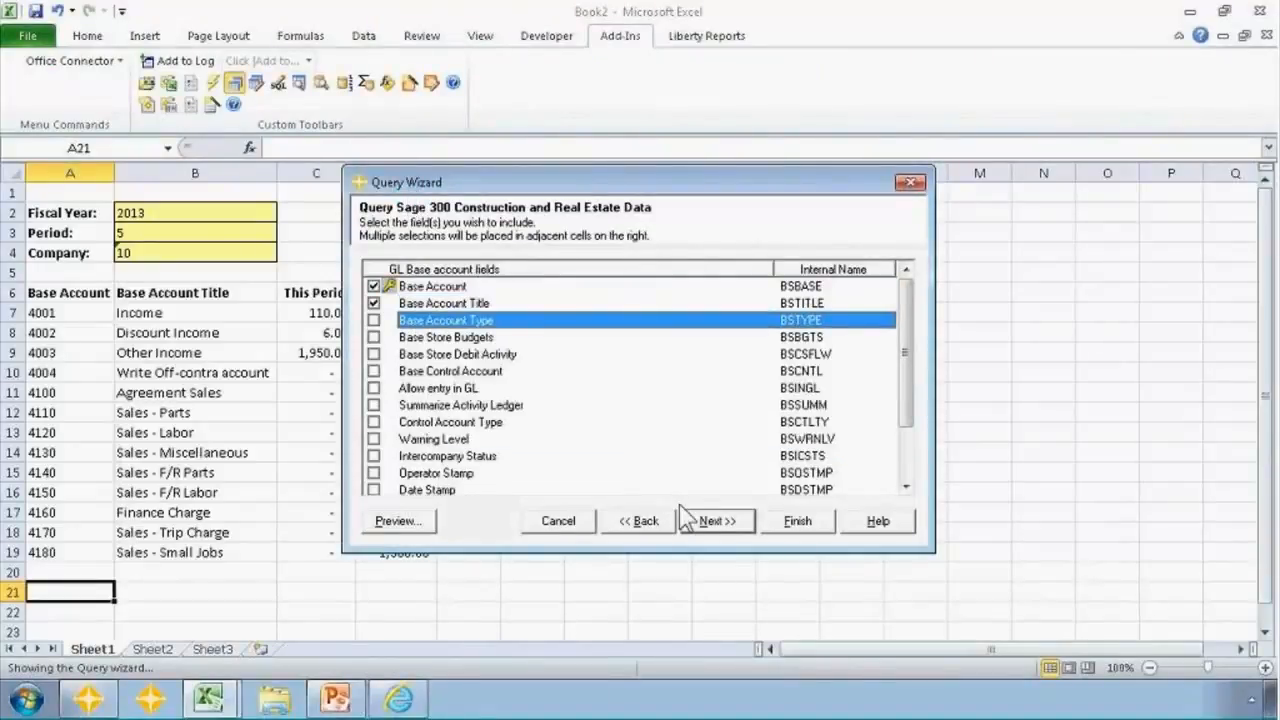
Limit the query to records whose Base Account Type equals Cost and finish the query so its results fill the sheet from A21
{"action": "left_click", "coordinate": [709, 521]}
{"action": "left_click", "coordinate": [428, 272]}
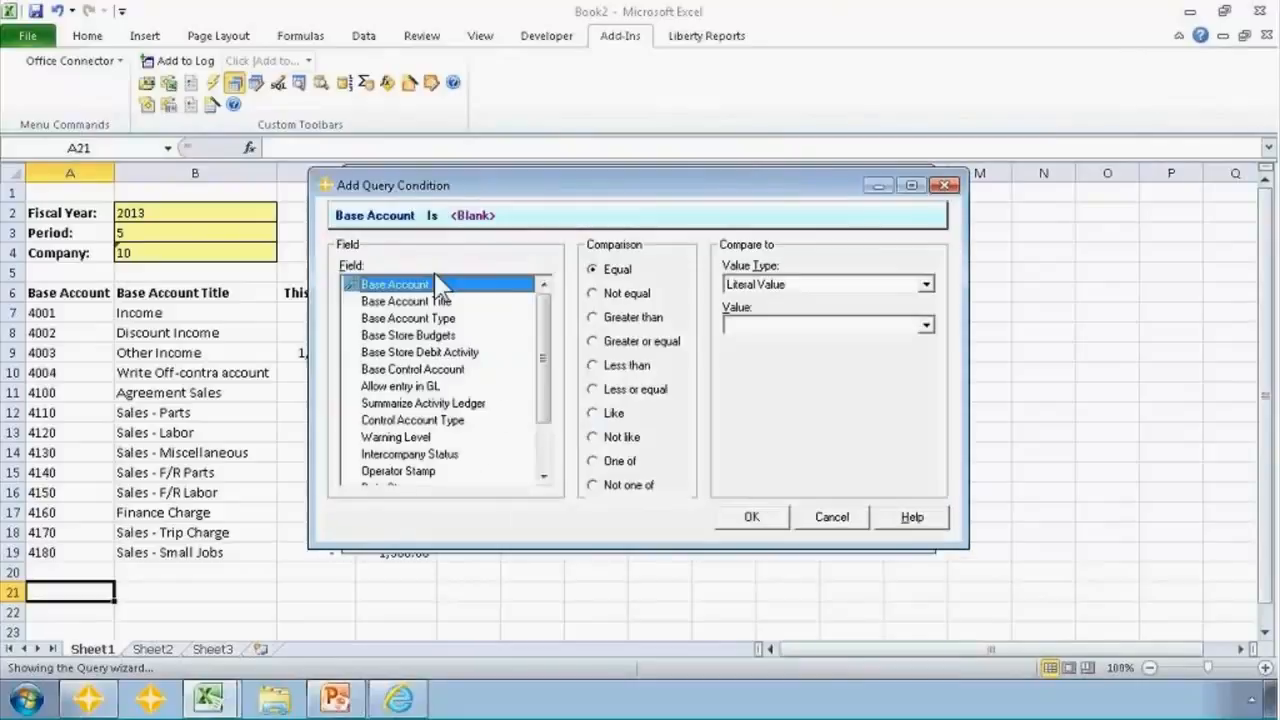
{"action": "left_click", "coordinate": [425, 320]}
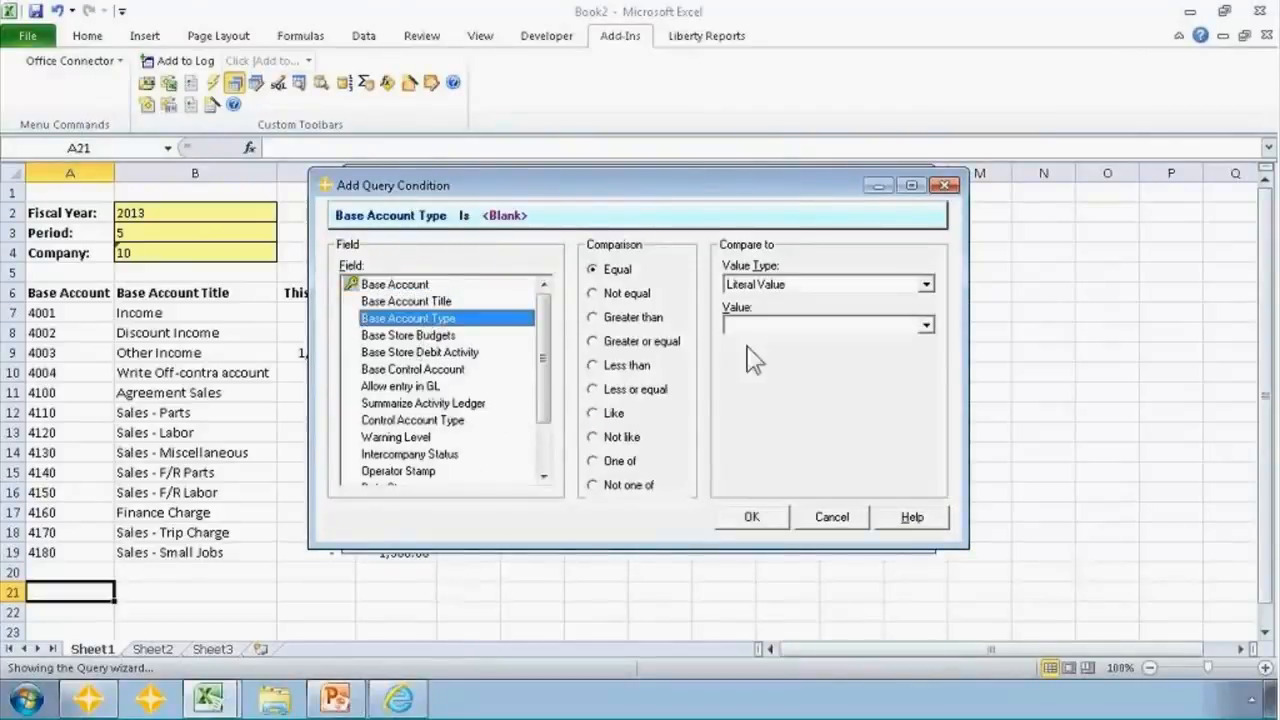
{"action": "left_click", "coordinate": [926, 326]}
{"action": "left_click", "coordinate": [765, 342]}
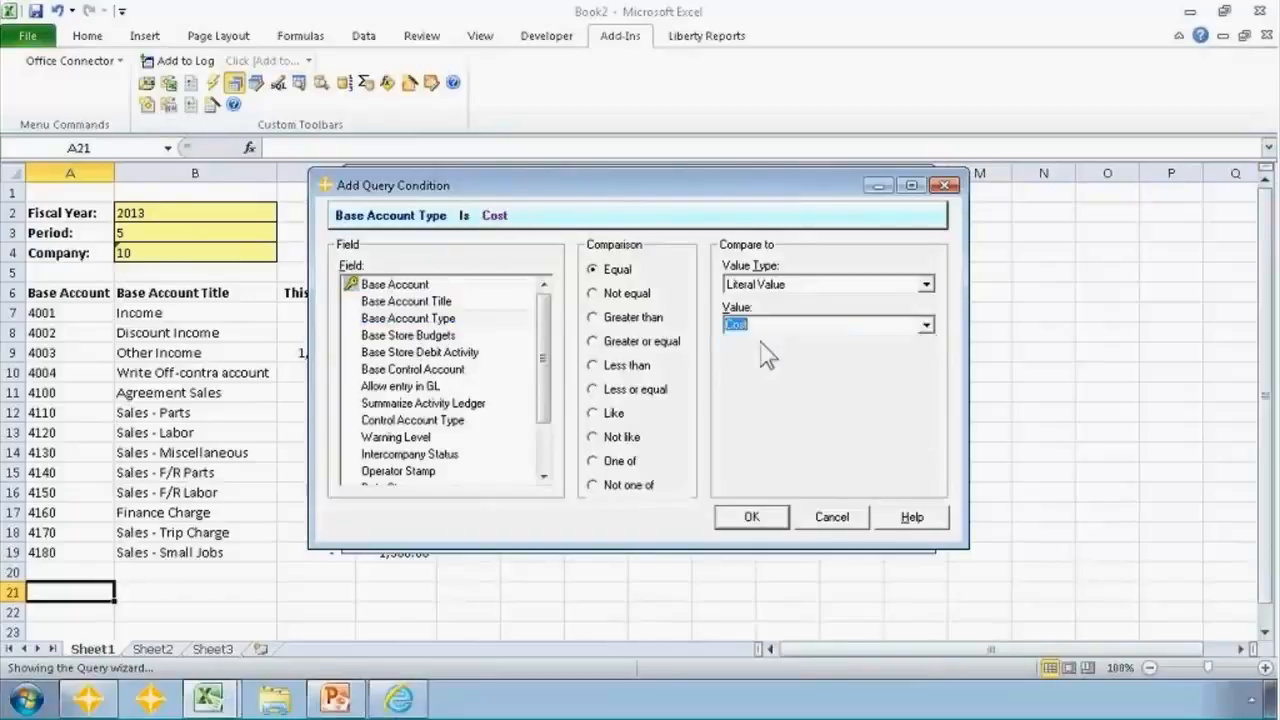
{"action": "left_click", "coordinate": [752, 516]}
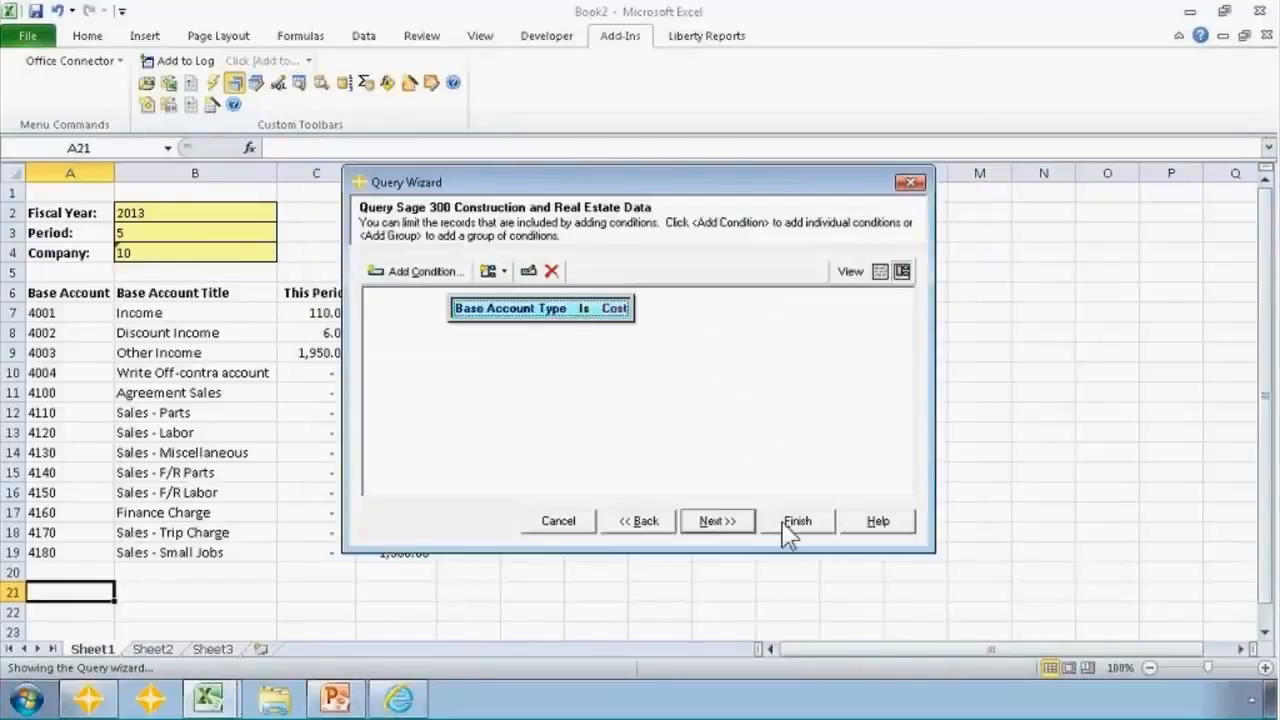
{"action": "left_click", "coordinate": [795, 522]}
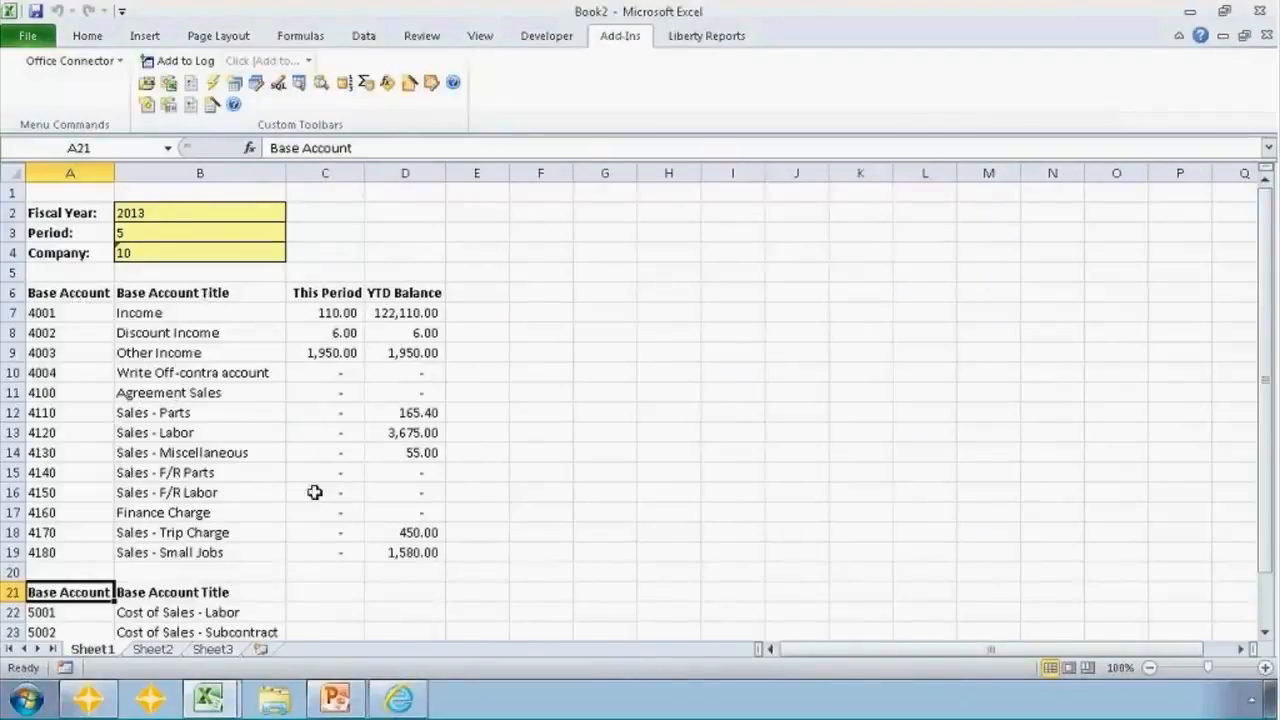
Copy the This Period and YTD Balance formulas from C19:D19 into C22:D26 for the cost accounts
{"action": "left_click", "coordinate": [316, 614]}
{"action": "key", "text": "Down"}
{"action": "key", "text": "Down"}
{"action": "key", "text": "Up"}
{"action": "key", "text": "Up"}
{"action": "key", "text": "Up"}
{"action": "key", "text": "Up"}
{"action": "key", "text": "Up"}
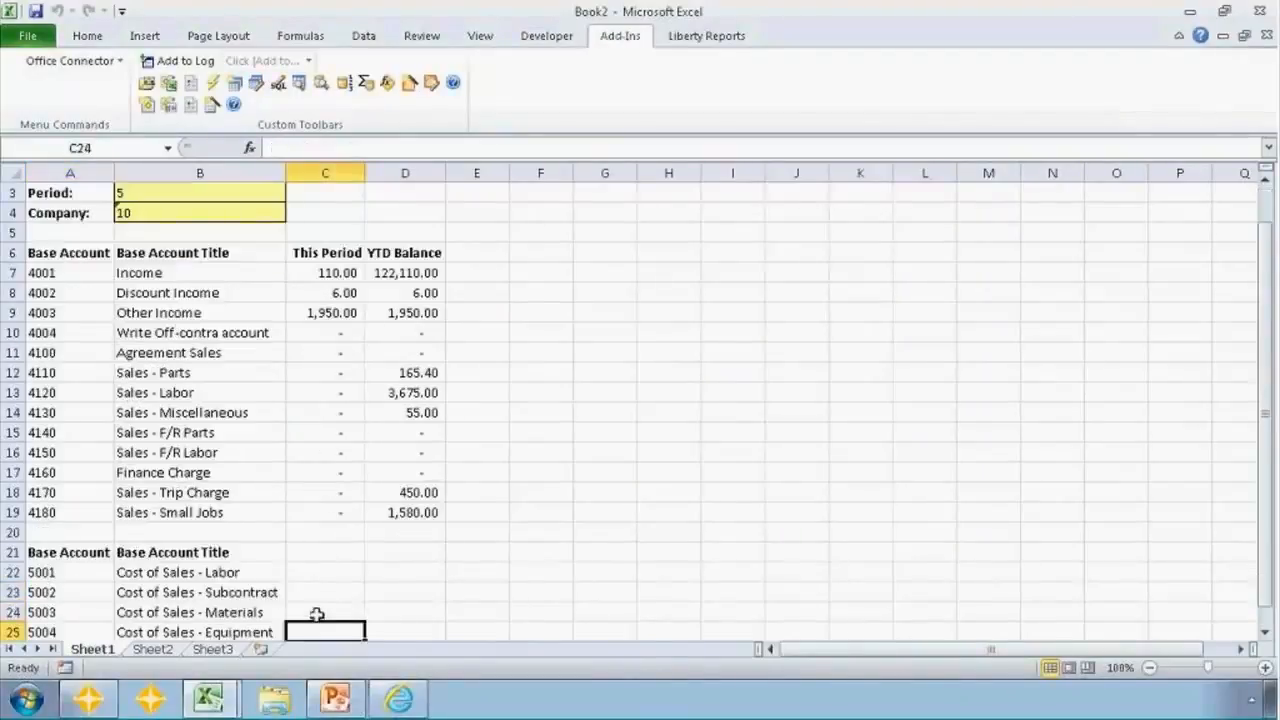
{"action": "key", "text": "ctrl+c"}
{"action": "key", "text": "Down"}
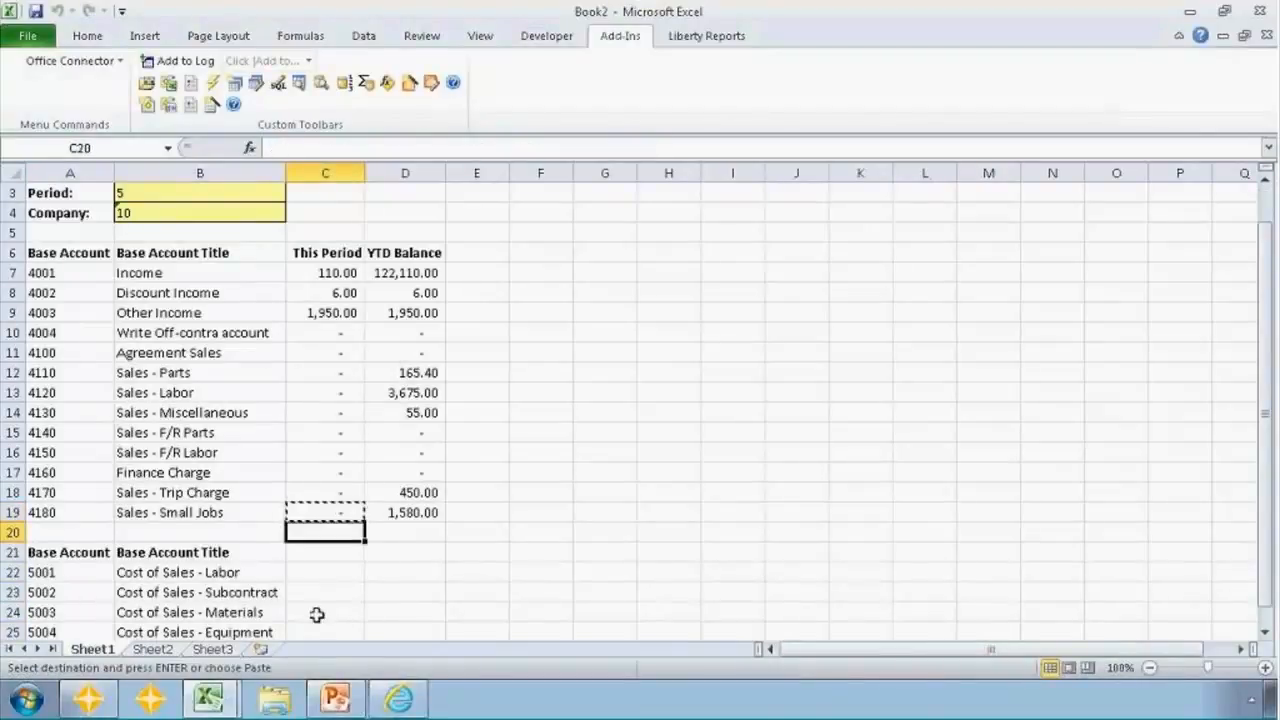
{"action": "key", "text": "Up"}
{"action": "key", "text": "shift+Right"}
{"action": "key", "text": "ctrl+c"}
{"action": "key", "text": "Down"}
{"action": "key", "text": "Down"}
{"action": "key", "text": "Down"}
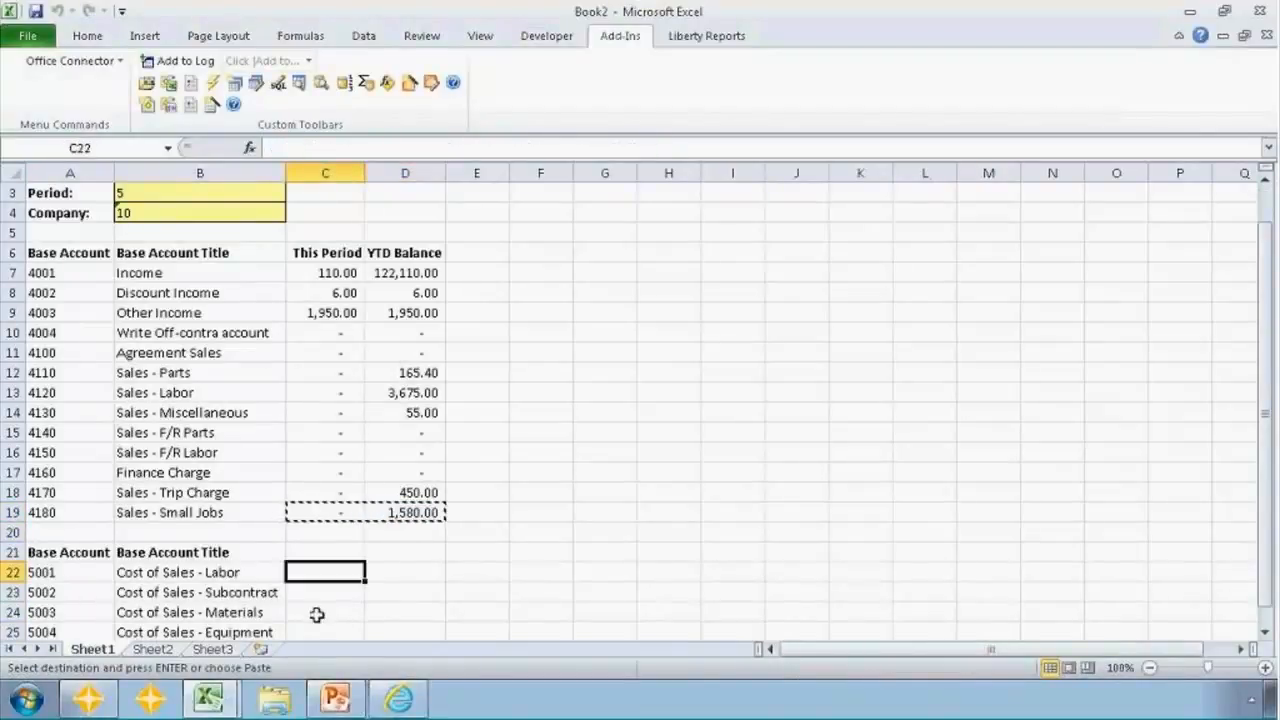
{"action": "key", "text": "shift+Right"}
{"action": "key", "text": "shift+Down"}
{"action": "key", "text": "shift+Down"}
{"action": "key", "text": "shift+Down"}
{"action": "key", "text": "shift+Down"}
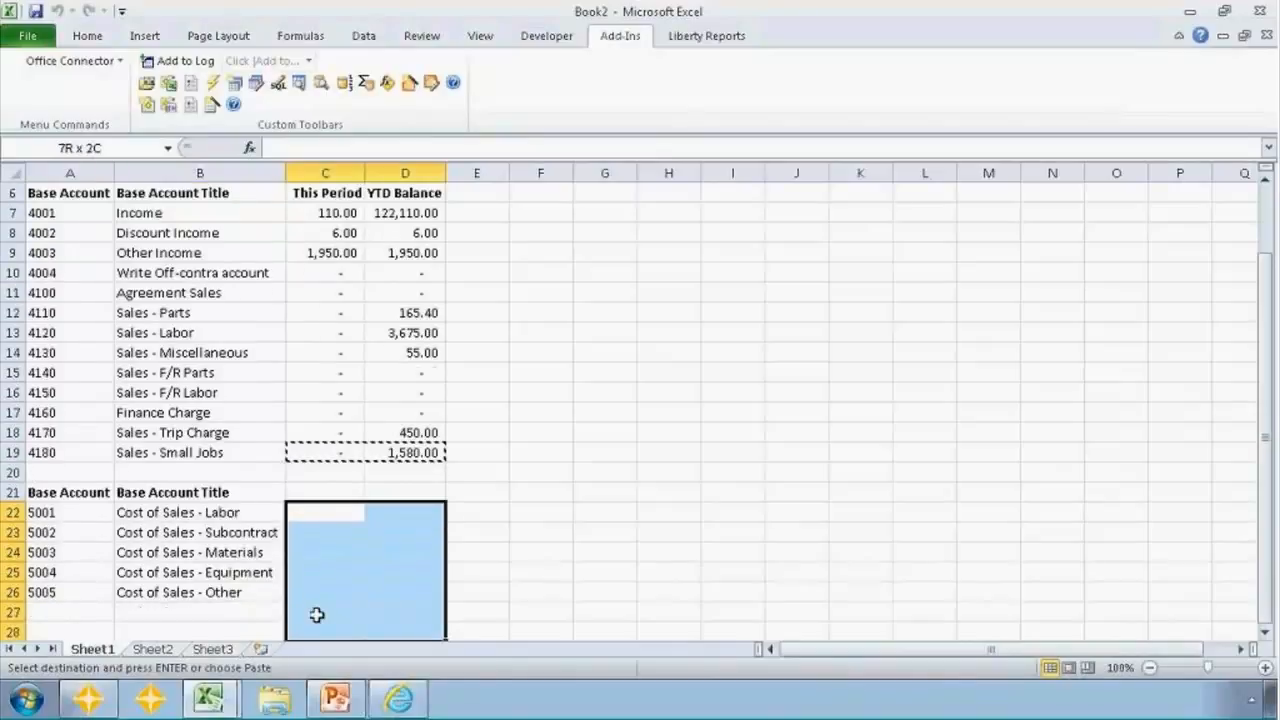
{"action": "key", "text": "ctrl+v"}
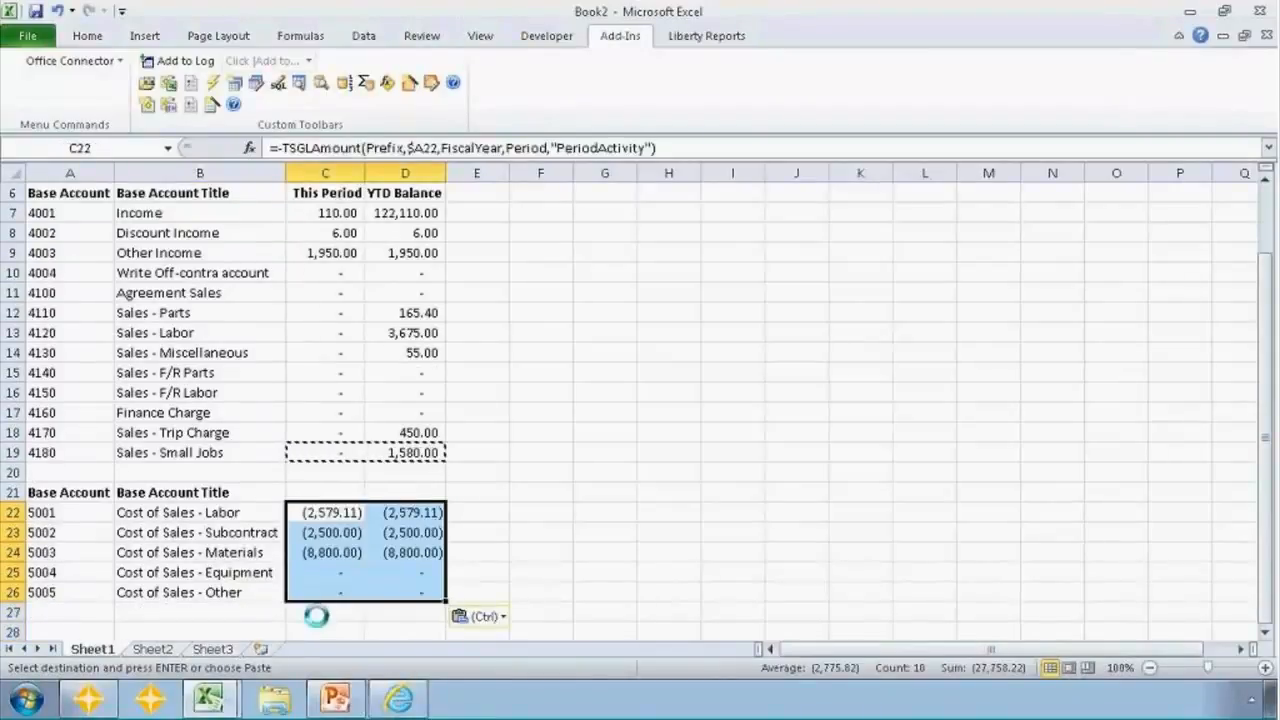
{"action": "key", "text": "Escape"}
{"action": "key", "text": "Down"}
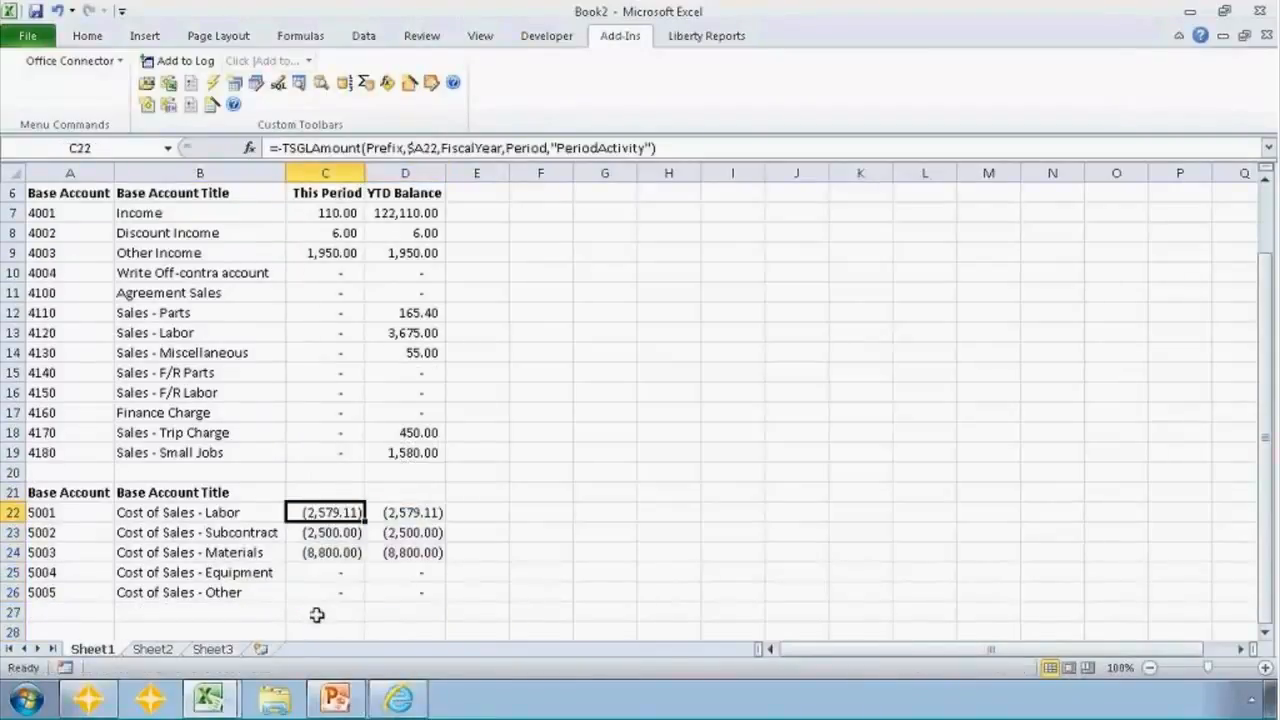
Remove the leading minus sign from the TSGLAmount formulas in C22 and D22
{"action": "key", "text": "F2"}
{"action": "key", "text": "Home"}
{"action": "key", "text": "Right"}
{"action": "key", "text": "Delete"}
{"action": "key", "text": "Return"}
{"action": "key", "text": "Up"}
{"action": "key", "text": "Right"}
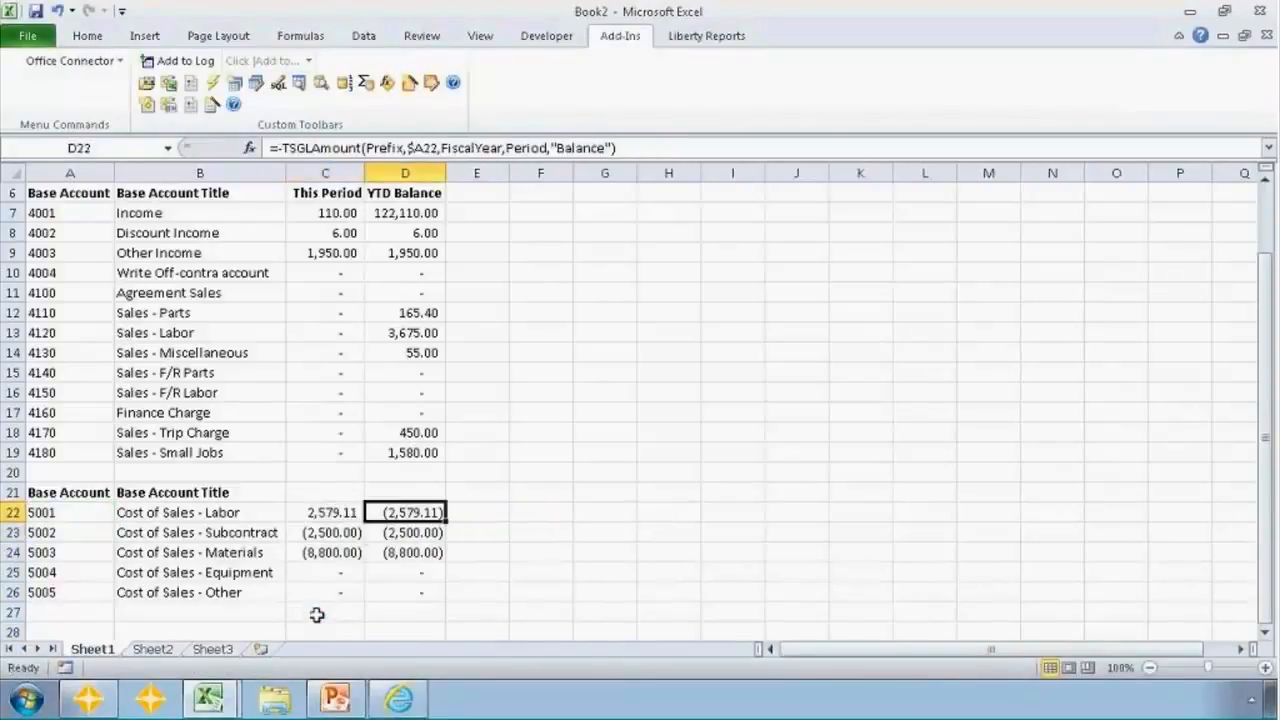
{"action": "key", "text": "F2"}
{"action": "key", "text": "Home"}
{"action": "key", "text": "Right"}
{"action": "key", "text": "Delete"}
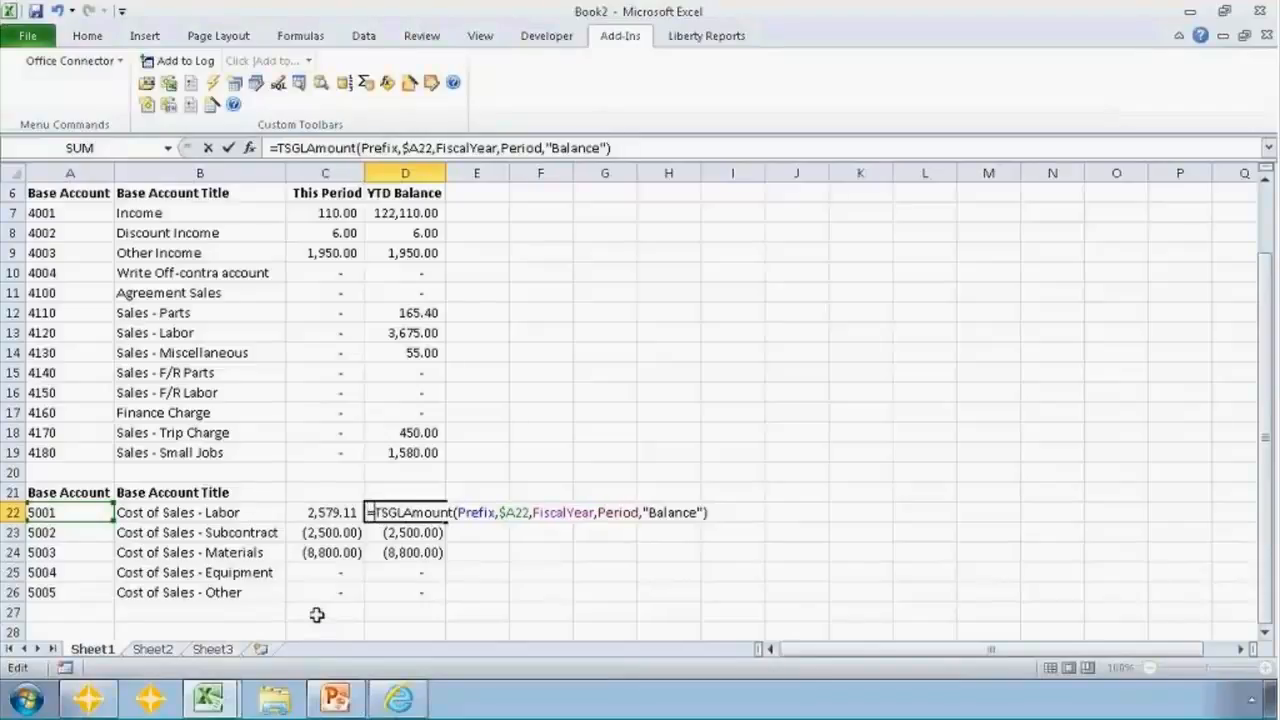
{"action": "key", "text": "Return"}
Copy the formulas without the minus sign from C22:D22 down into C23:D26
{"action": "key", "text": "Left"}
{"action": "key", "text": "Up"}
{"action": "key", "text": "shift+Right"}
{"action": "key", "text": "ctrl+c"}
{"action": "key", "text": "Down"}
{"action": "key", "text": "shift+Right"}
{"action": "key", "text": "shift+Down"}
{"action": "key", "text": "shift+Down"}
{"action": "key", "text": "shift+Down"}
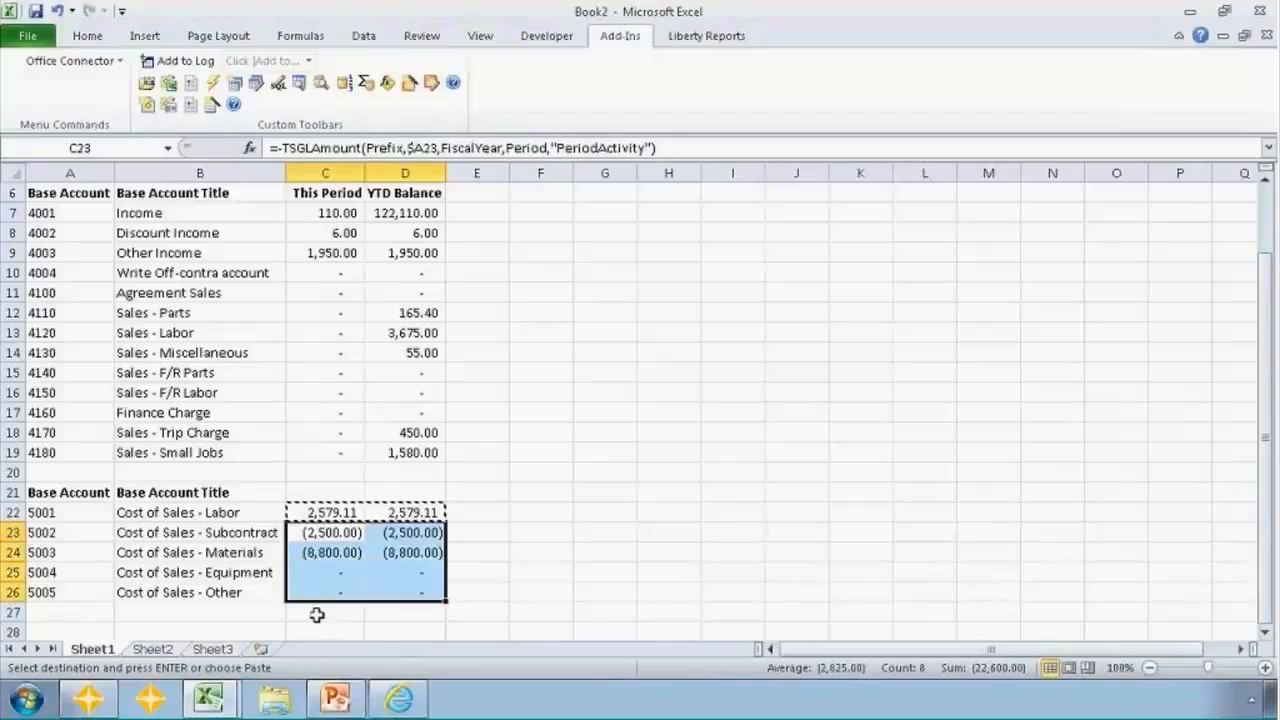
{"action": "key", "text": "ctrl+v"}
{"action": "key", "text": "Escape"}
Insert a blank row above the cost account header row
{"action": "key", "text": "Up"}
{"action": "key", "text": "Up"}
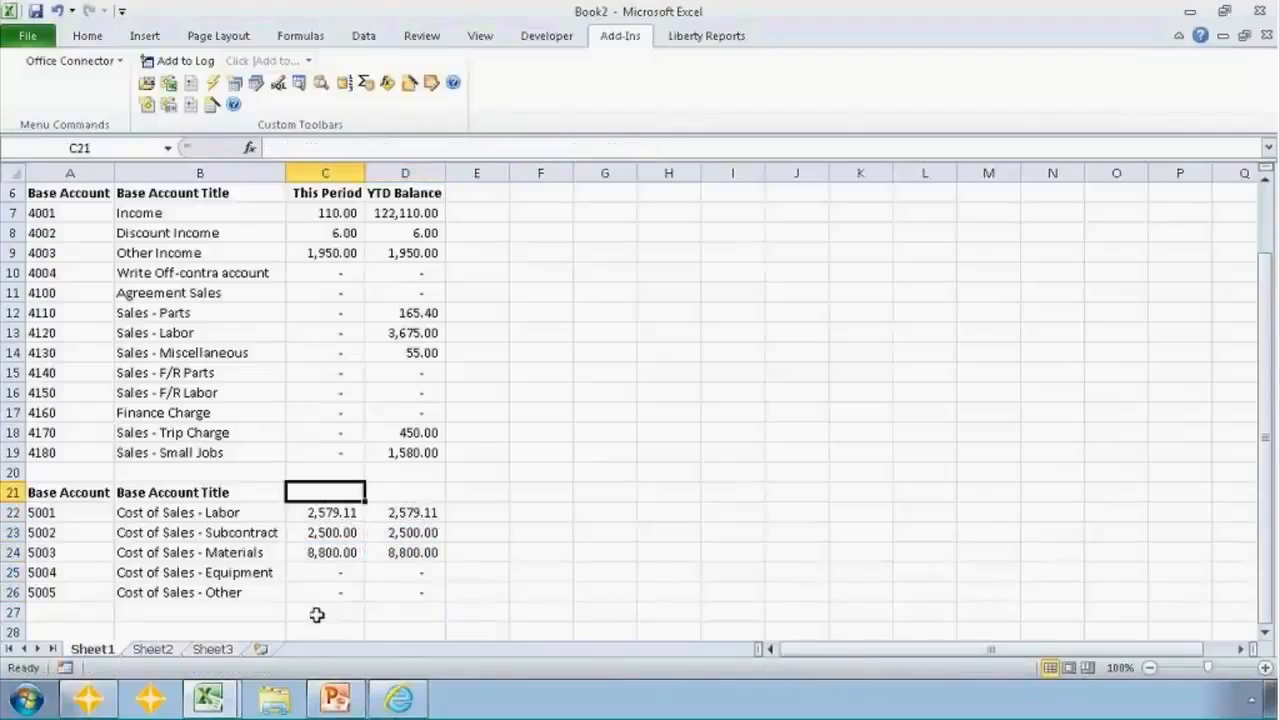
{"action": "key", "text": "alt+i"}
{"action": "key", "text": "r"}
Total the This Period income amounts in C20 with =SUM(C7:C19)
{"action": "key", "text": "Up"}
{"action": "type", "text": "="}
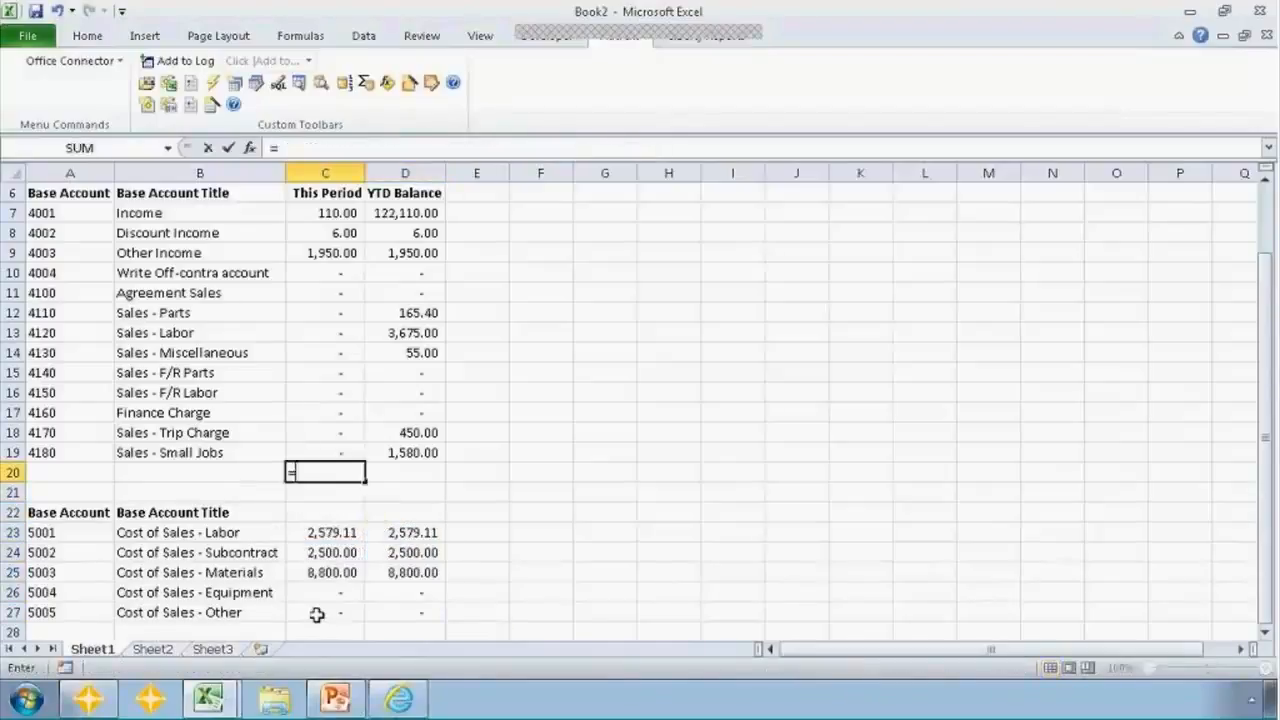
{"action": "type", "text": "SUM("}
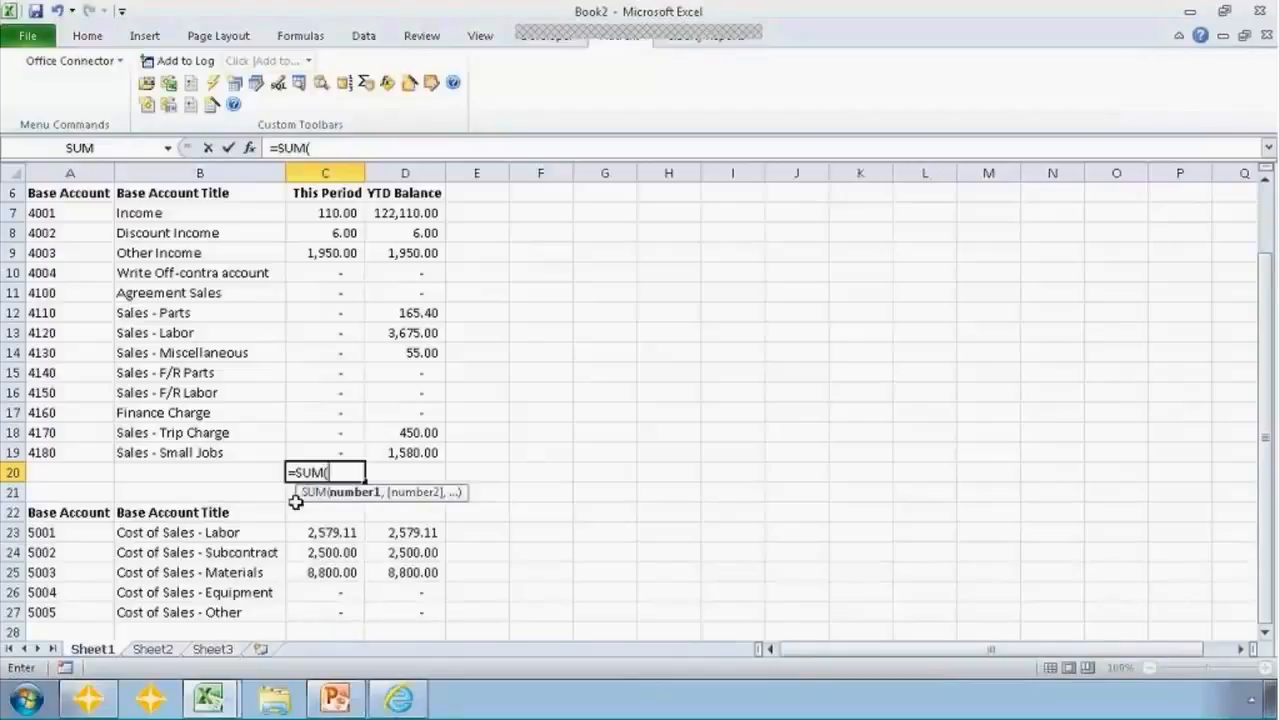
{"action": "left_click_drag", "start_coordinate": [330, 212], "coordinate": [332, 456]}
{"action": "key", "text": "Return"}
{"action": "key", "text": "Up"}
Copy the income total formula from C20 to D20 for the YTD Balance column
{"action": "key", "text": "ctrl+c"}
{"action": "key", "text": "Right"}
{"action": "key", "text": "ctrl+v"}
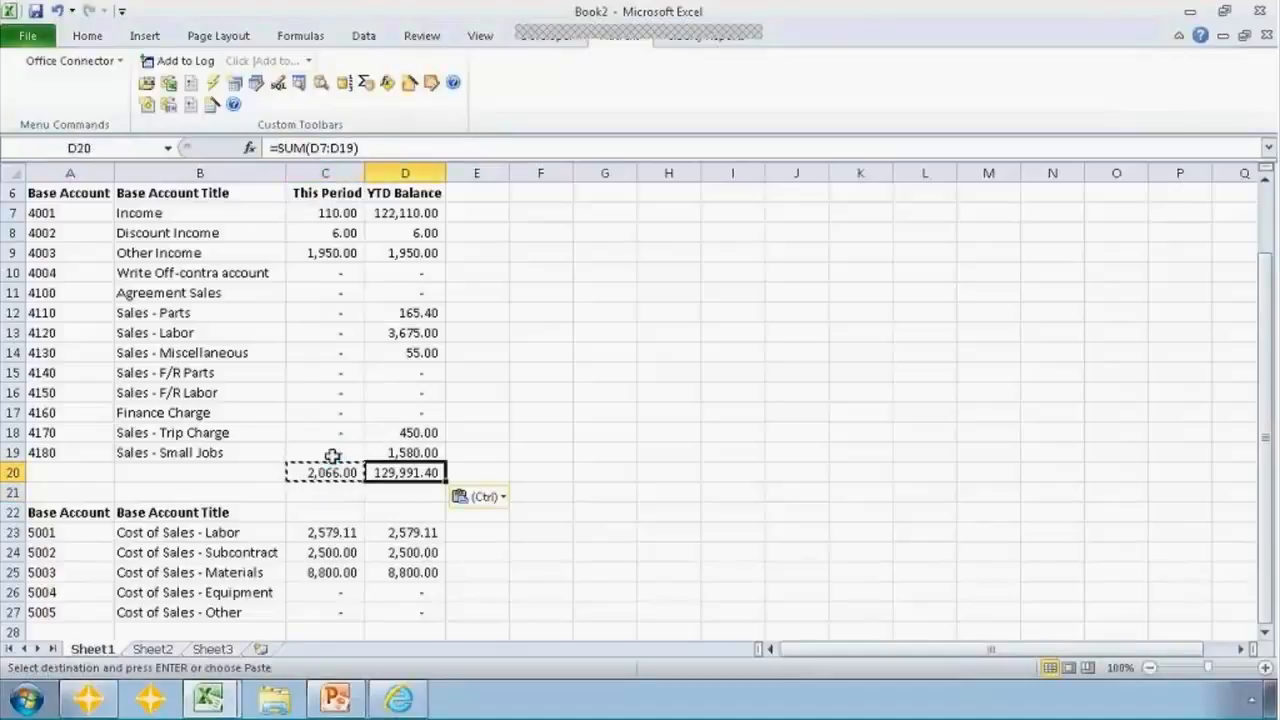
{"action": "key", "text": "Return"}
Total the cost accounts' This Period amounts in C28 with =SUM(C23:C27)
{"action": "key", "text": "Down"}
{"action": "key", "text": "Down"}
{"action": "key", "text": "Down"}
{"action": "key", "text": "Down"}
{"action": "key", "text": "Down"}
{"action": "key", "text": "Down"}
{"action": "key", "text": "Left"}
{"action": "key", "text": "Down"}
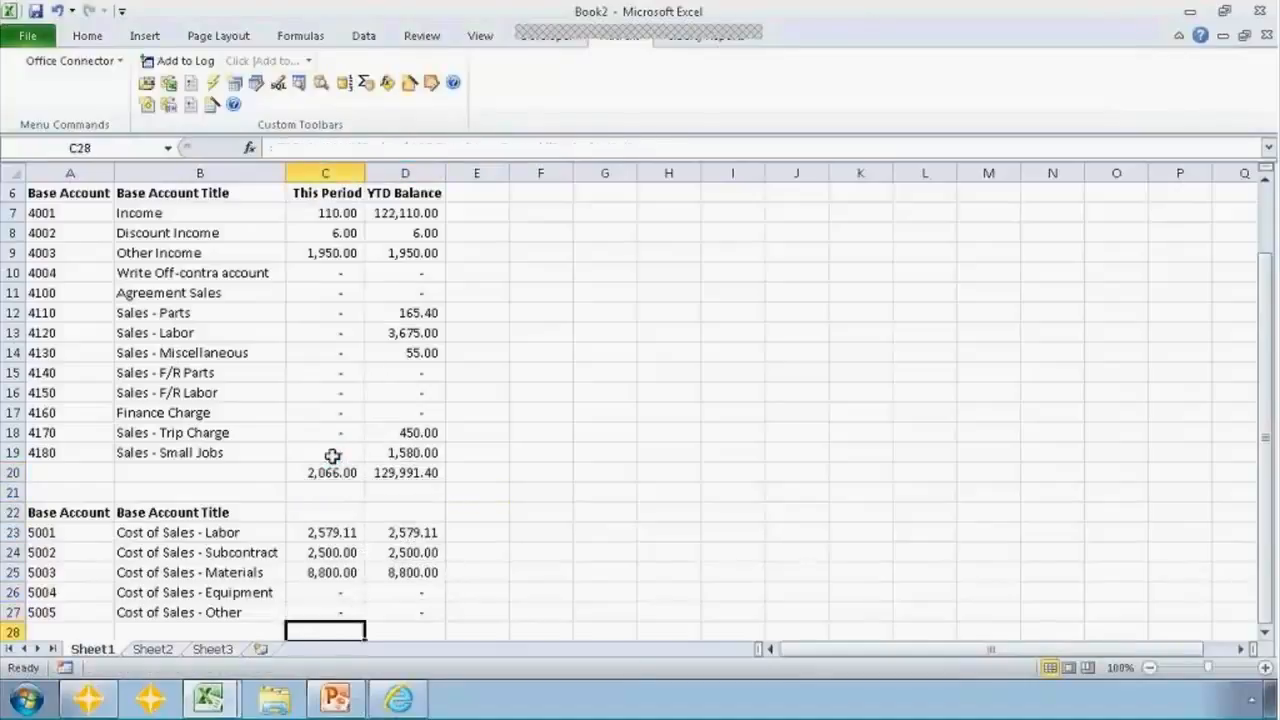
{"action": "type", "text": "=SUM("}
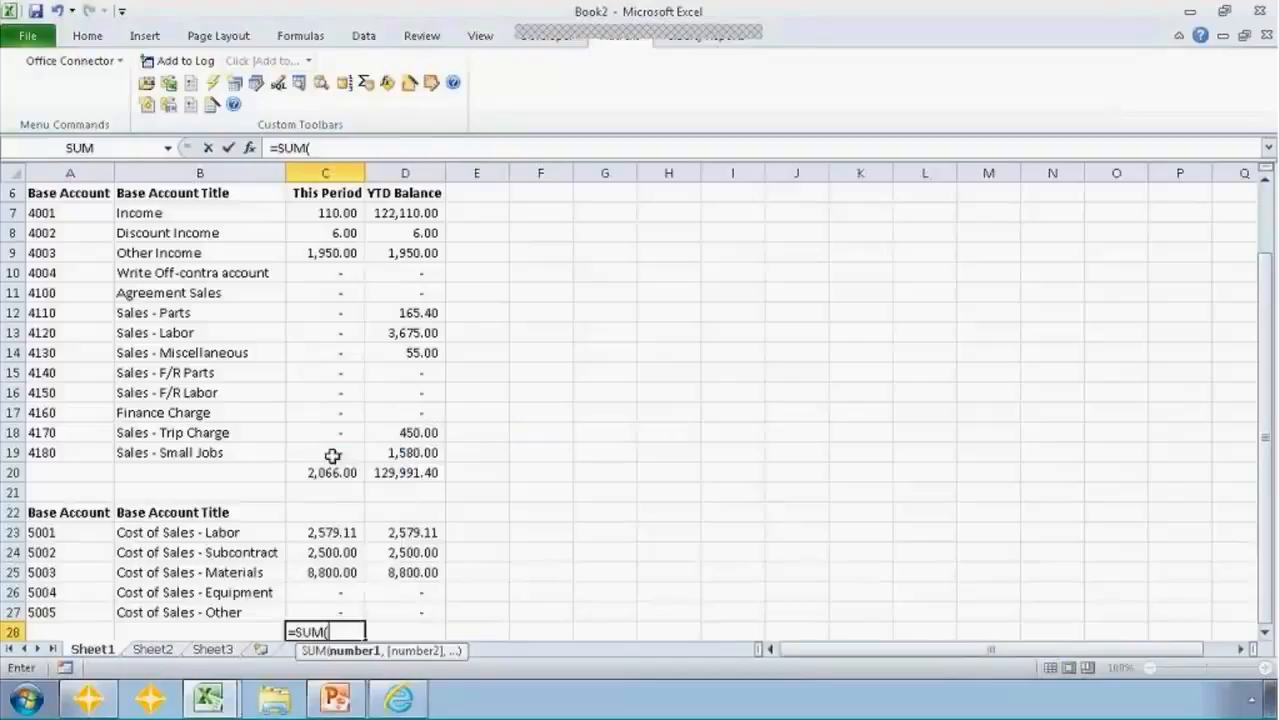
{"action": "left_click_drag", "start_coordinate": [331, 532], "coordinate": [328, 608]}
{"action": "key", "text": "Return"}
{"action": "left_click", "coordinate": [327, 608]}
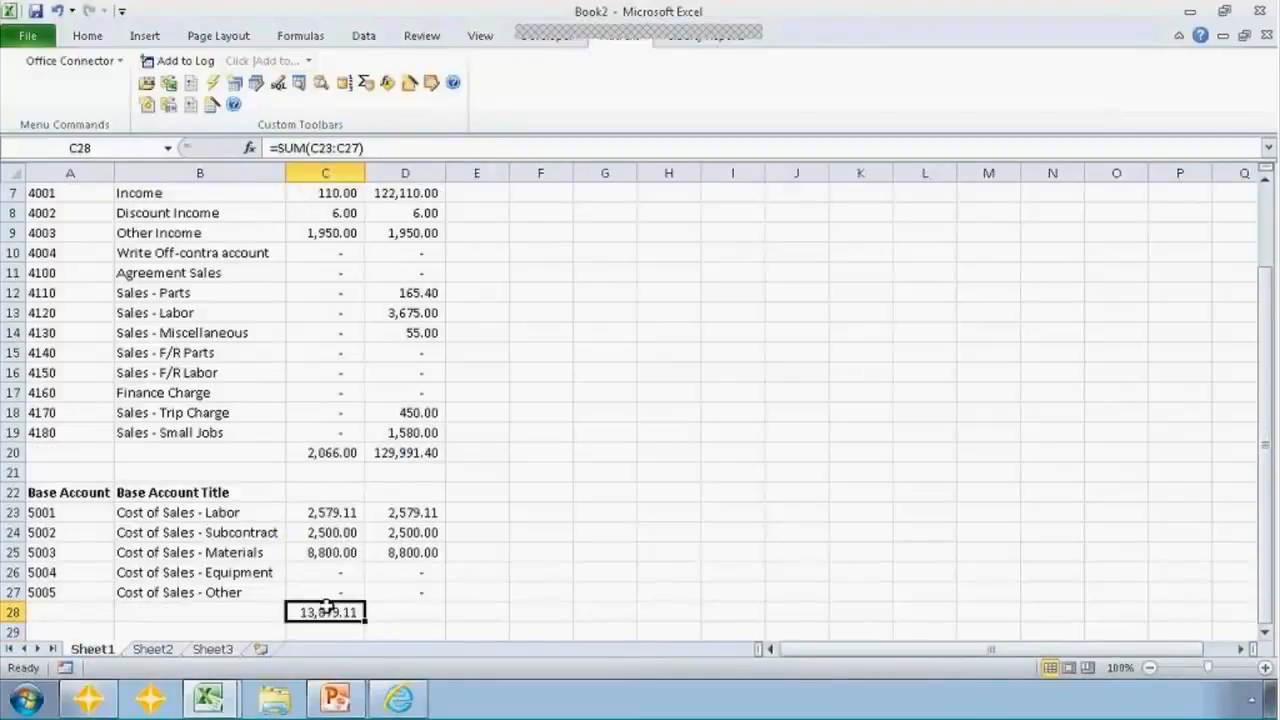
Copy the cost total formula from C28 to D28 for the YTD Balance column
{"action": "key", "text": "ctrl+c"}
{"action": "key", "text": "Right"}
{"action": "key", "text": "ctrl+v"}
{"action": "key", "text": "Escape"}
Put a minus sign back in front of TSGLAmount in the C23 This Period formula
{"action": "key", "text": "Up"}
{"action": "key", "text": "Up"}
{"action": "key", "text": "Up"}
{"action": "key", "text": "Up"}
{"action": "key", "text": "Up"}
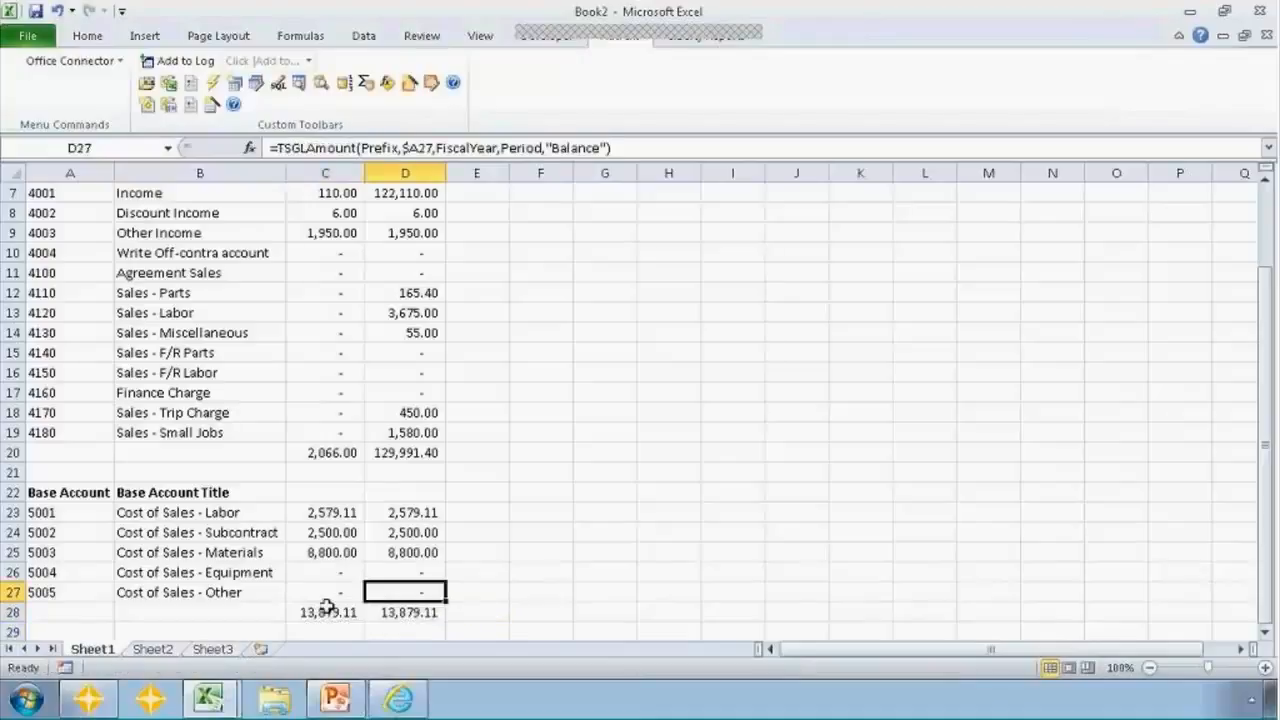
{"action": "key", "text": "Left"}
{"action": "key", "text": "Down"}
{"action": "key", "text": "Up"}
{"action": "key", "text": "F2"}
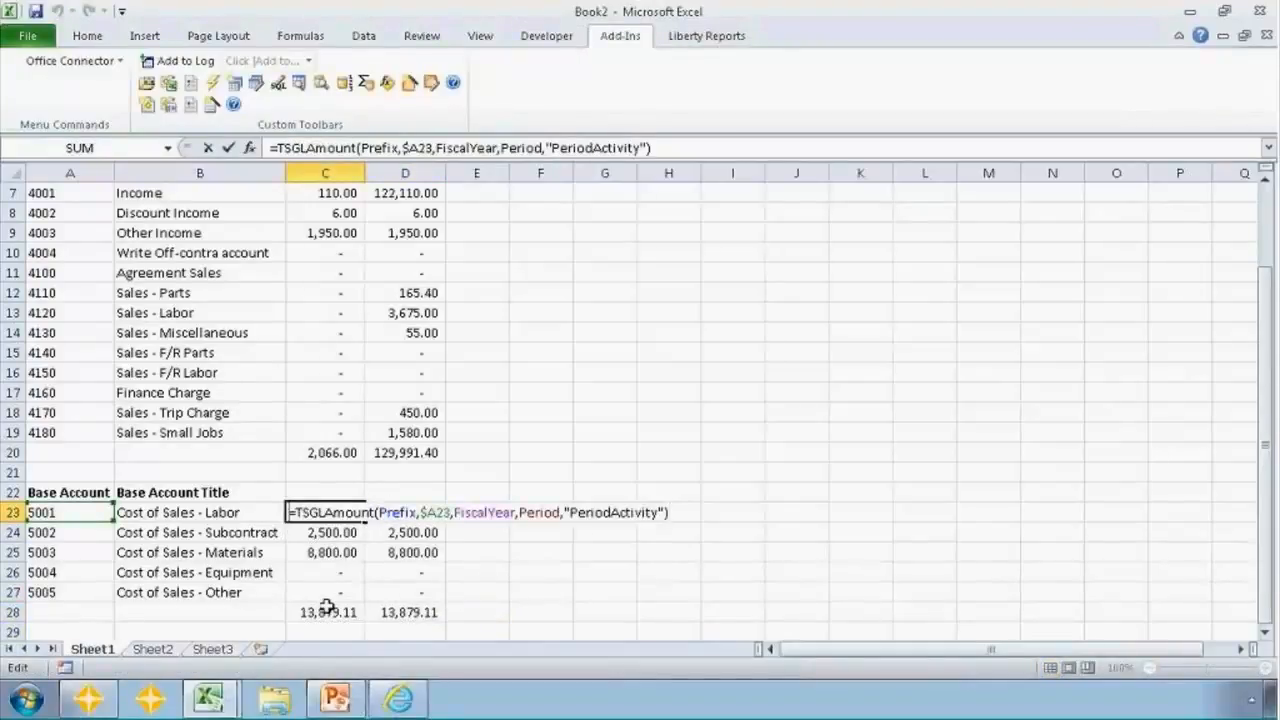
{"action": "key", "text": "Return"}
{"action": "key", "text": "Up"}
{"action": "key", "text": "ctrl+c"}
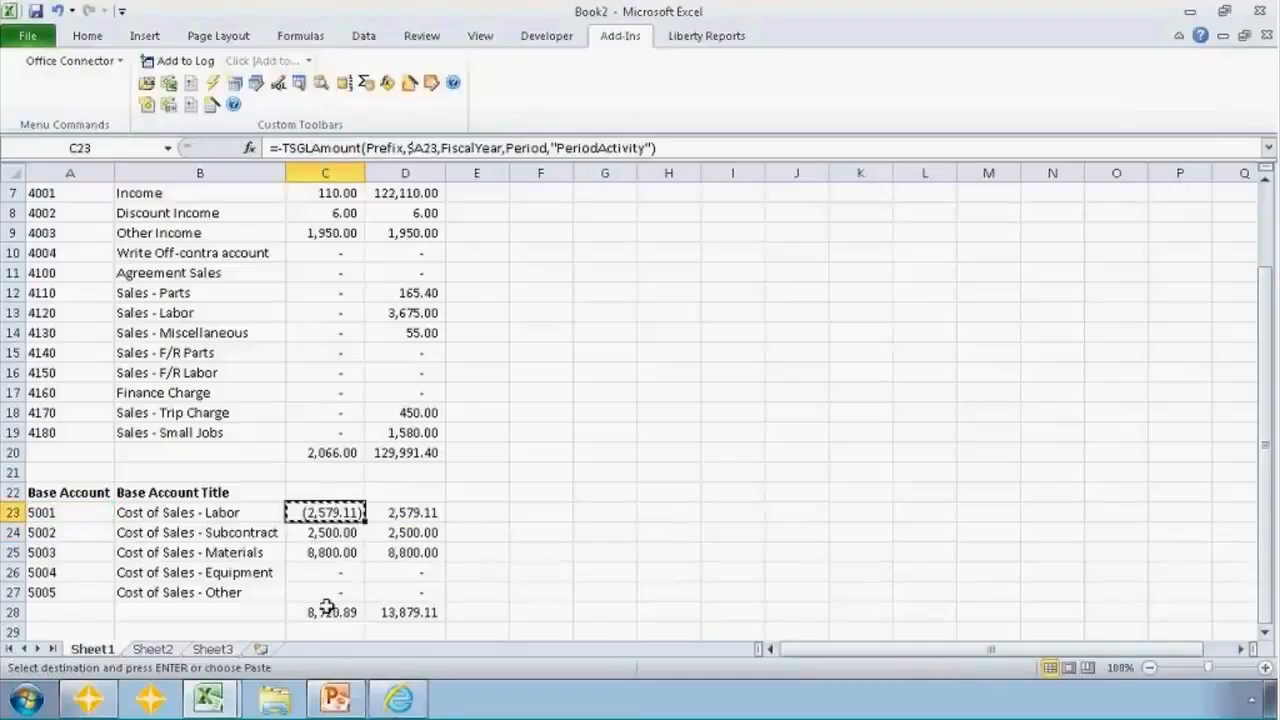
Negate the YTD balance formula in D23 by adding a minus sign before TSGLAmount
{"action": "key", "text": "Escape"}
{"action": "key", "text": "Right"}
{"action": "key", "text": "F2"}
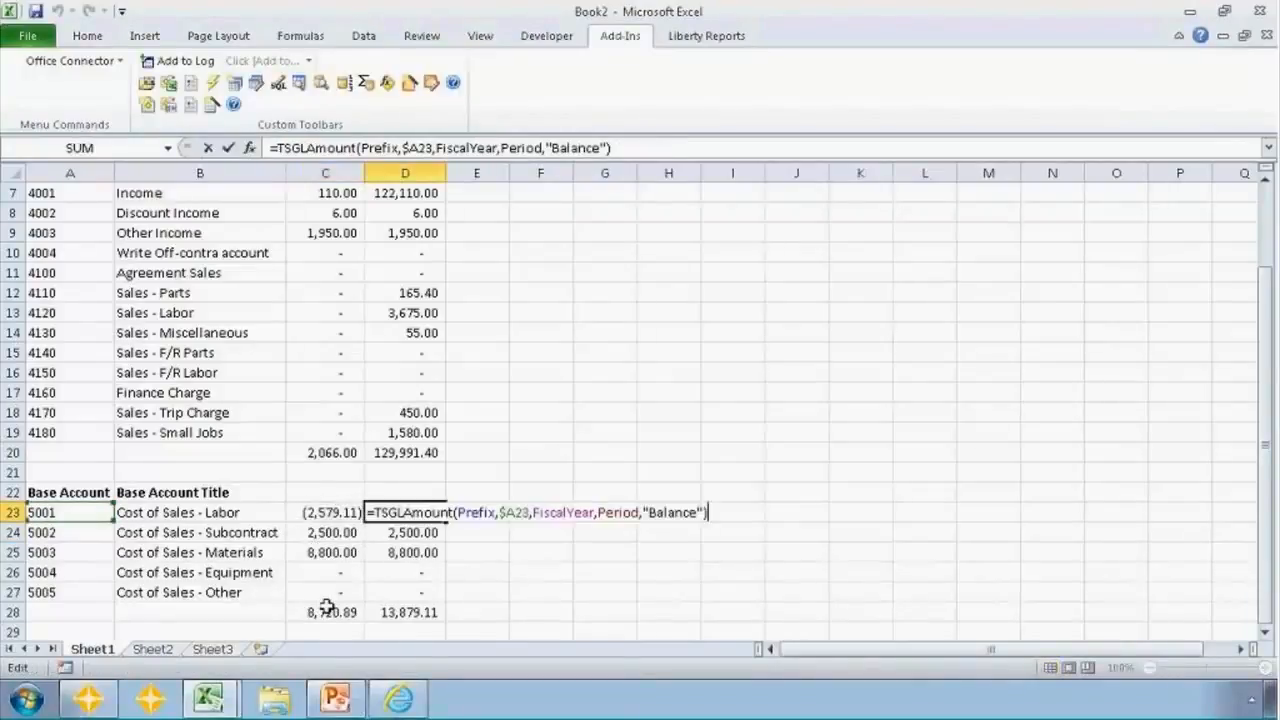
{"action": "key", "text": "Home"}
{"action": "key", "text": "Right"}
{"action": "type", "text": "-"}
{"action": "key", "text": "Return"}
{"action": "key", "text": "Up"}
Copy the negated formulas from C23:D23 down into C24:D27
{"action": "key", "text": "Left"}
{"action": "key", "text": "shift+Right"}
{"action": "key", "text": "ctrl+c"}
{"action": "key", "text": "Down"}
{"action": "key", "text": "Up"}
{"action": "key", "text": "Down"}
{"action": "key", "text": "shift+Right"}
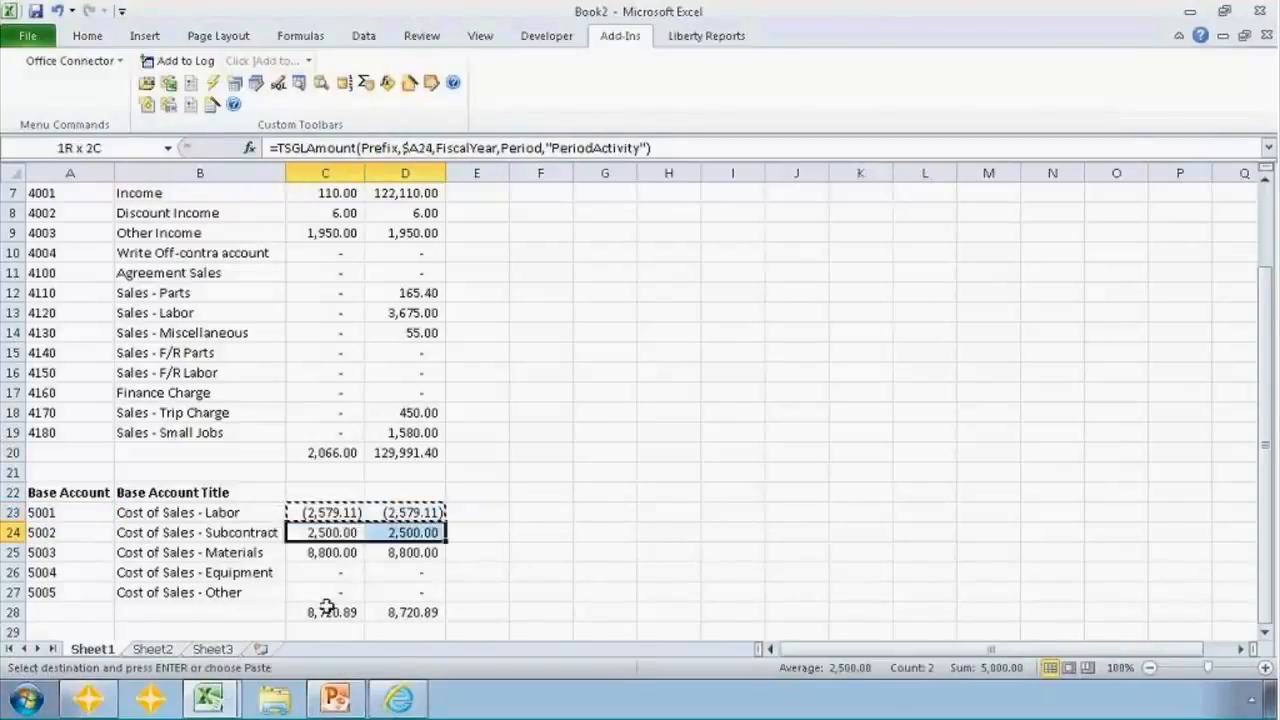
{"action": "key", "text": "shift+Down"}
{"action": "key", "text": "shift+Down"}
{"action": "key", "text": "shift+Down"}
{"action": "key", "text": "ctrl+v"}
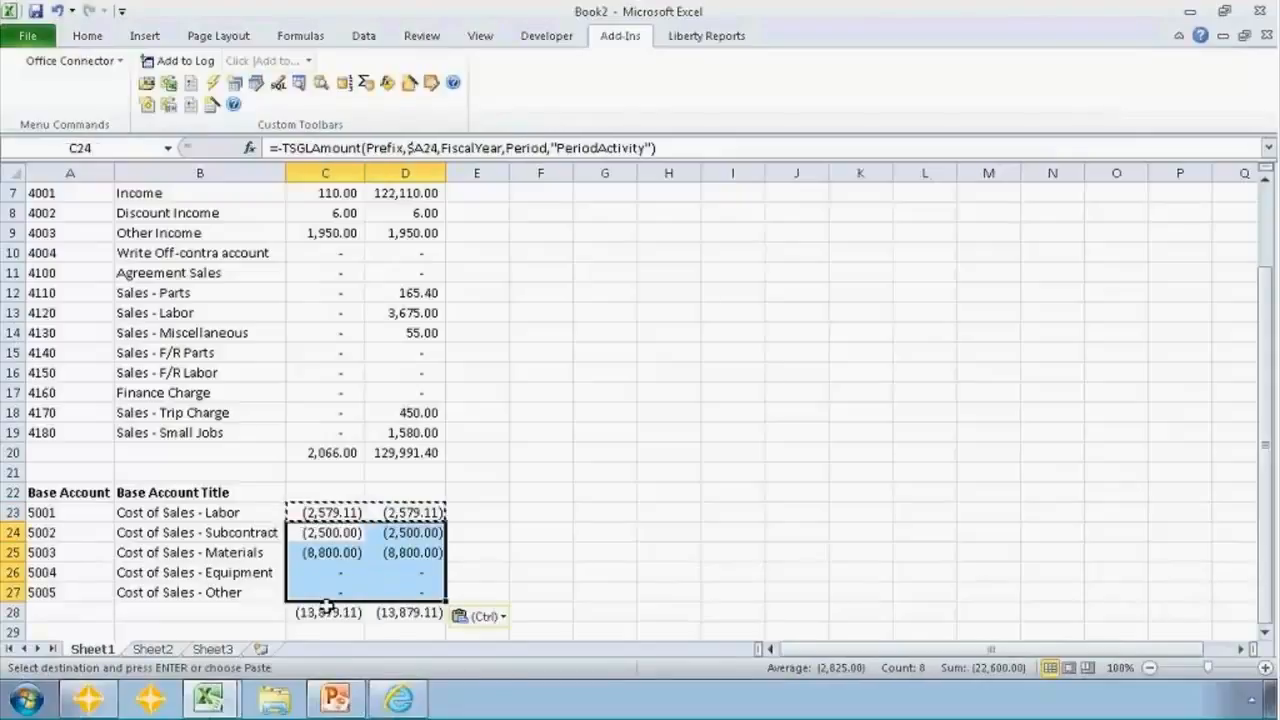
{"action": "key", "text": "Escape"}
{"action": "key", "text": "Down"}
{"action": "key", "text": "Up"}
{"action": "key", "text": "Up"}
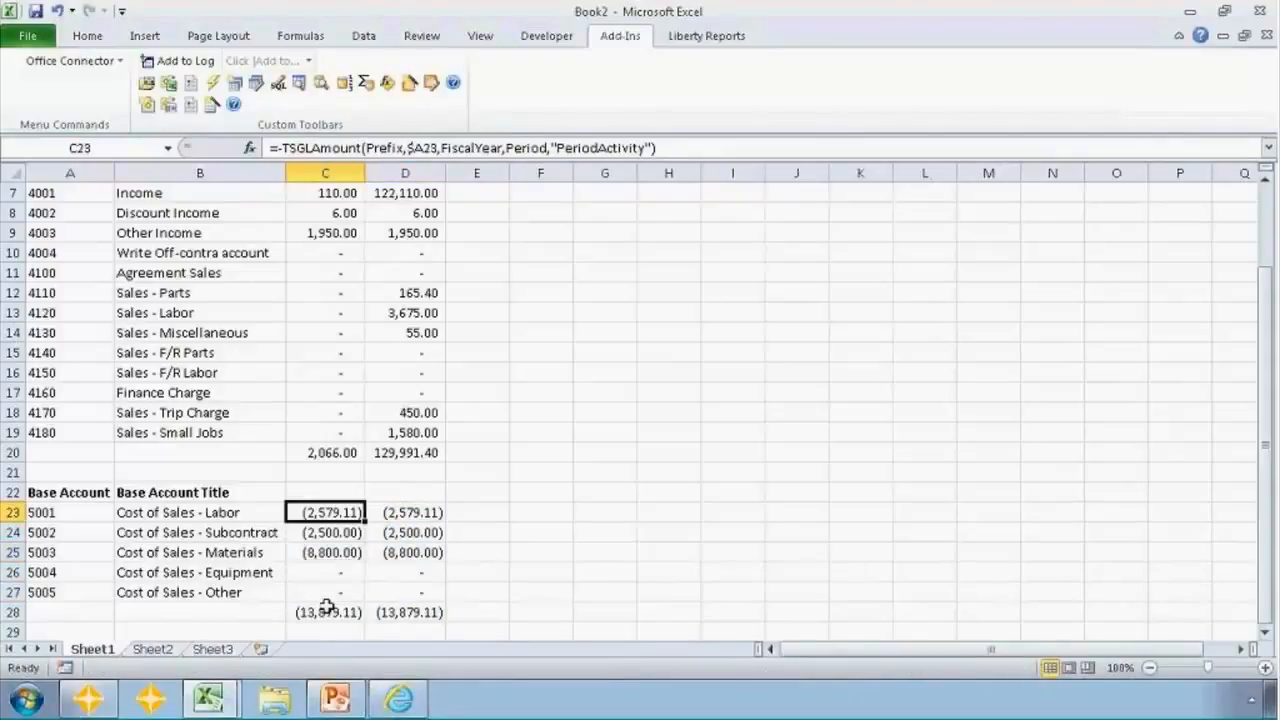
Enter =SUM(C7:C28) in C30 as the This Period overall total, covering both the income and cost sections
{"action": "left_click_drag", "start_coordinate": [325, 190], "coordinate": [333, 612]}
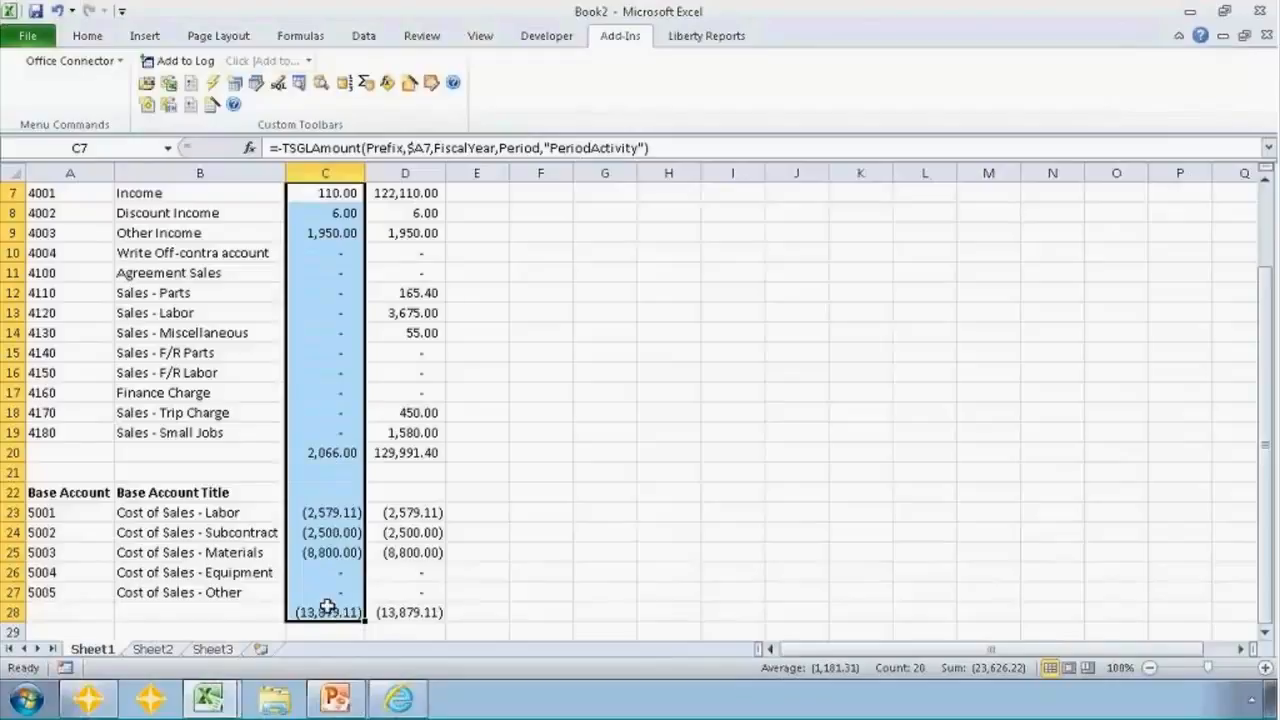
{"action": "key", "text": "Down"}
{"action": "key", "text": "Down"}
{"action": "key", "text": "Down"}
{"action": "key", "text": "Down"}
{"action": "key", "text": "Down"}
{"action": "key", "text": "Down"}
{"action": "key", "text": "Down"}
{"action": "key", "text": "Down"}
{"action": "key", "text": "Down"}
{"action": "key", "text": "Down"}
{"action": "key", "text": "Down"}
{"action": "key", "text": "Down"}
{"action": "key", "text": "Down"}
{"action": "key", "text": "Down"}
{"action": "key", "text": "Down"}
{"action": "key", "text": "Down"}
{"action": "key", "text": "Down"}
{"action": "key", "text": "Down"}
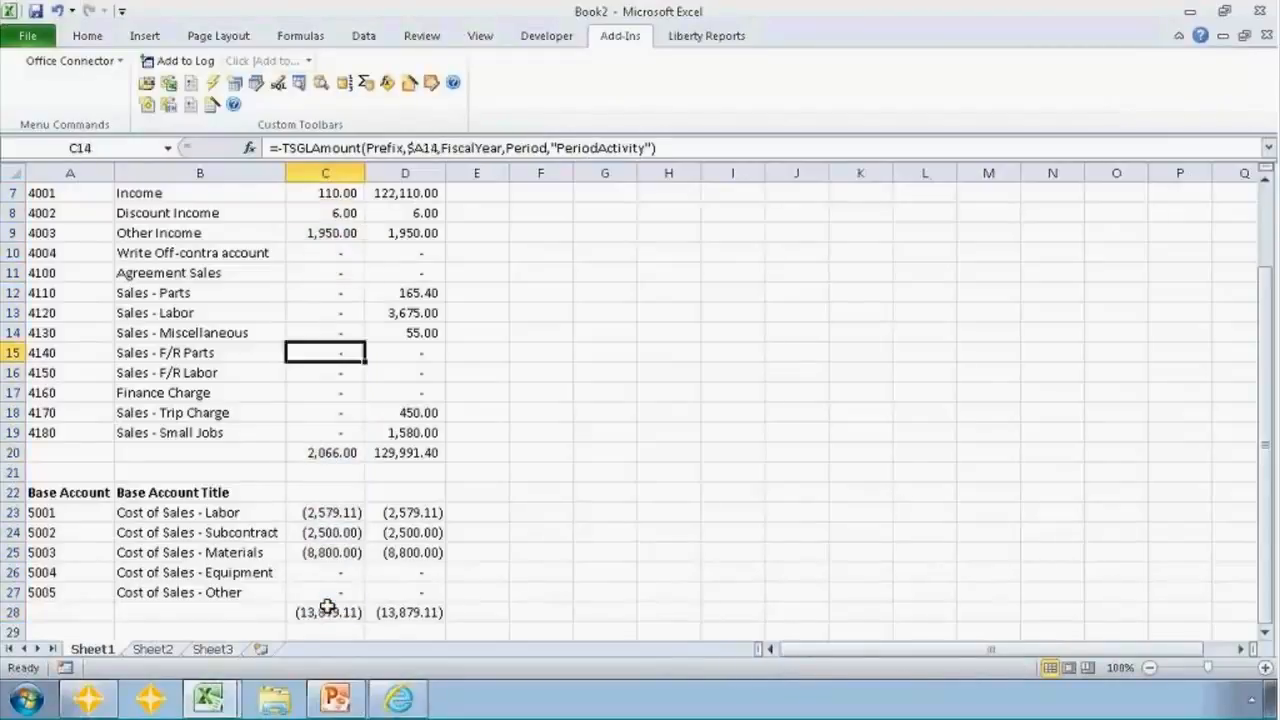
{"action": "key", "text": "Down"}
{"action": "key", "text": "Down"}
{"action": "key", "text": "Down"}
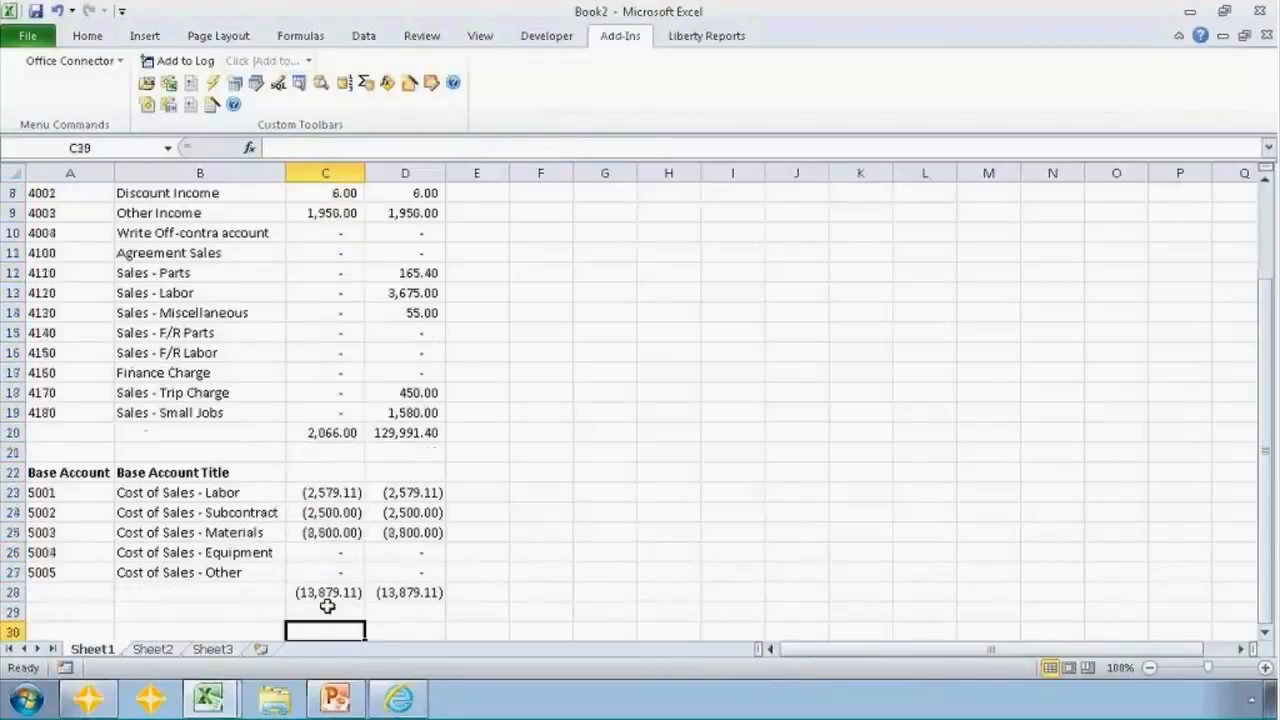
{"action": "type", "text": "=SUM("}
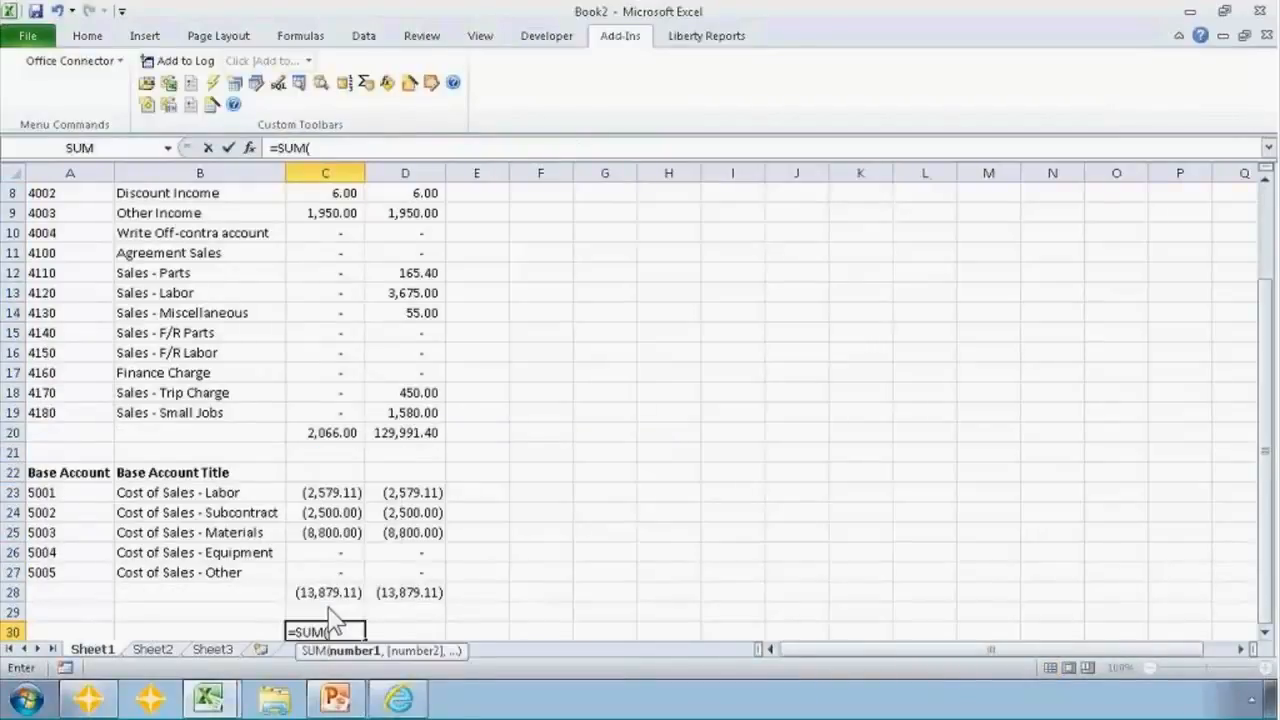
{"action": "left_click", "coordinate": [317, 332]}
{"action": "key", "text": "Up"}
{"action": "key", "text": "Up"}
{"action": "key", "text": "Up"}
{"action": "key", "text": "Up"}
{"action": "key", "text": "Up"}
{"action": "key", "text": "Up"}
{"action": "key", "text": "Up"}
{"action": "key", "text": "Up"}
{"action": "key", "text": "Up"}
{"action": "key", "text": "Up"}
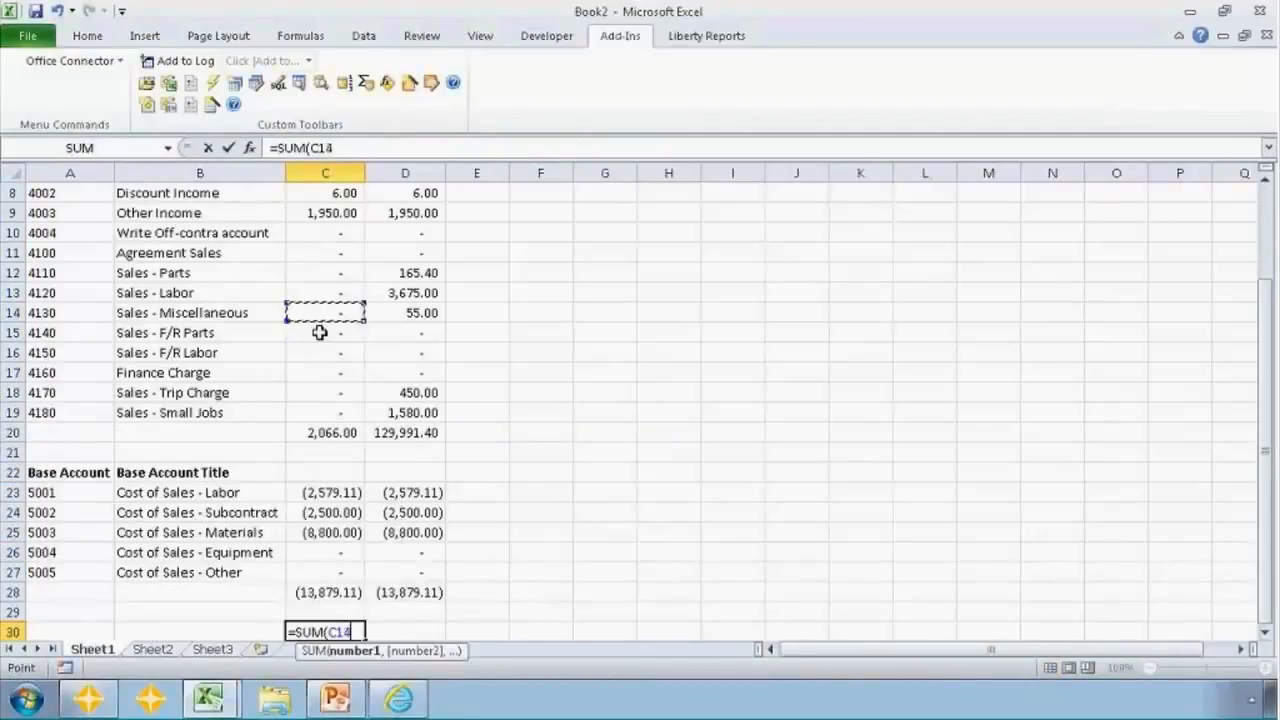
{"action": "key", "text": "Down"}
{"action": "key", "text": "Down"}
{"action": "key", "text": "shift+Down"}
{"action": "key", "text": "shift+Down"}
{"action": "key", "text": "shift+Down"}
{"action": "key", "text": "shift+Down"}
{"action": "key", "text": "shift+Down"}
{"action": "key", "text": "shift+Down"}
{"action": "key", "text": "shift+Down"}
{"action": "key", "text": "shift+Down"}
{"action": "key", "text": "shift+Down"}
{"action": "key", "text": "shift+Down"}
{"action": "key", "text": "shift+Down"}
{"action": "key", "text": "shift+Down"}
{"action": "key", "text": "shift+Down"}
{"action": "key", "text": "shift+Down"}
{"action": "key", "text": "shift+Down"}
{"action": "key", "text": "shift+Down"}
{"action": "key", "text": "shift+Down"}
{"action": "key", "text": "shift+Down"}
{"action": "key", "text": "shift+Down"}
{"action": "key", "text": "shift+Down"}
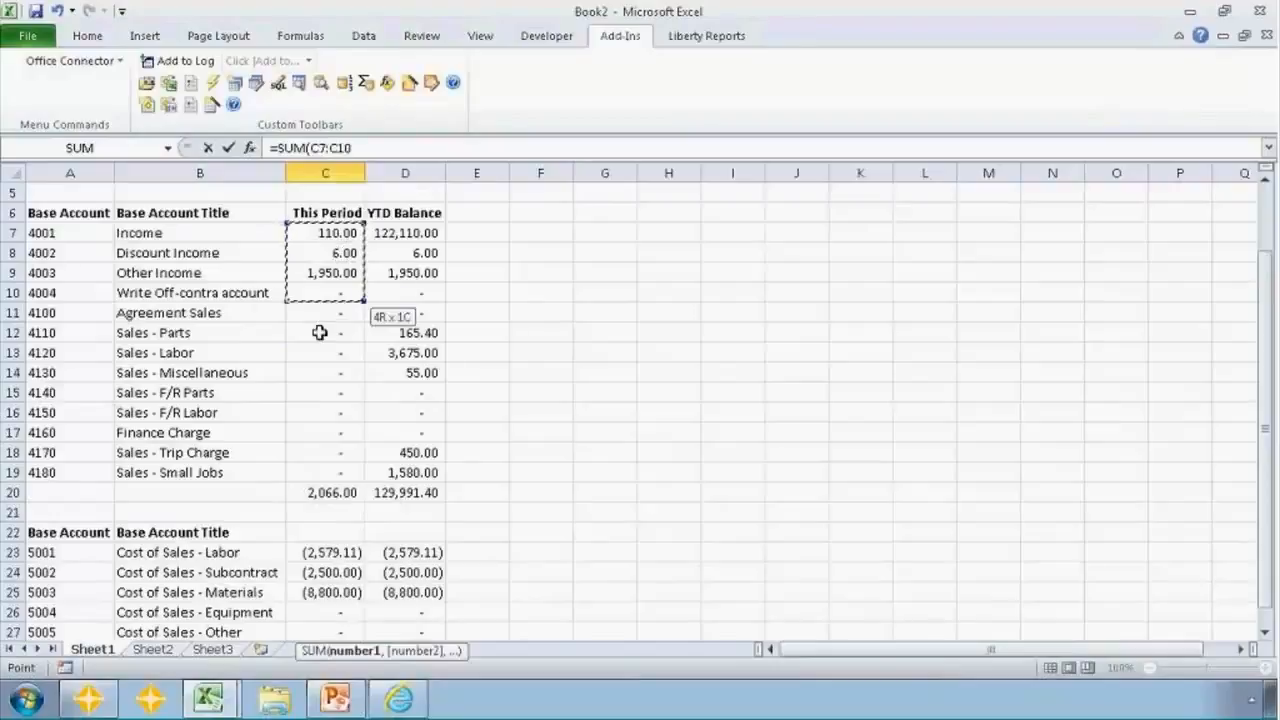
{"action": "key", "text": "shift+Up"}
{"action": "key", "text": "Return"}
{"action": "key", "text": "Up"}
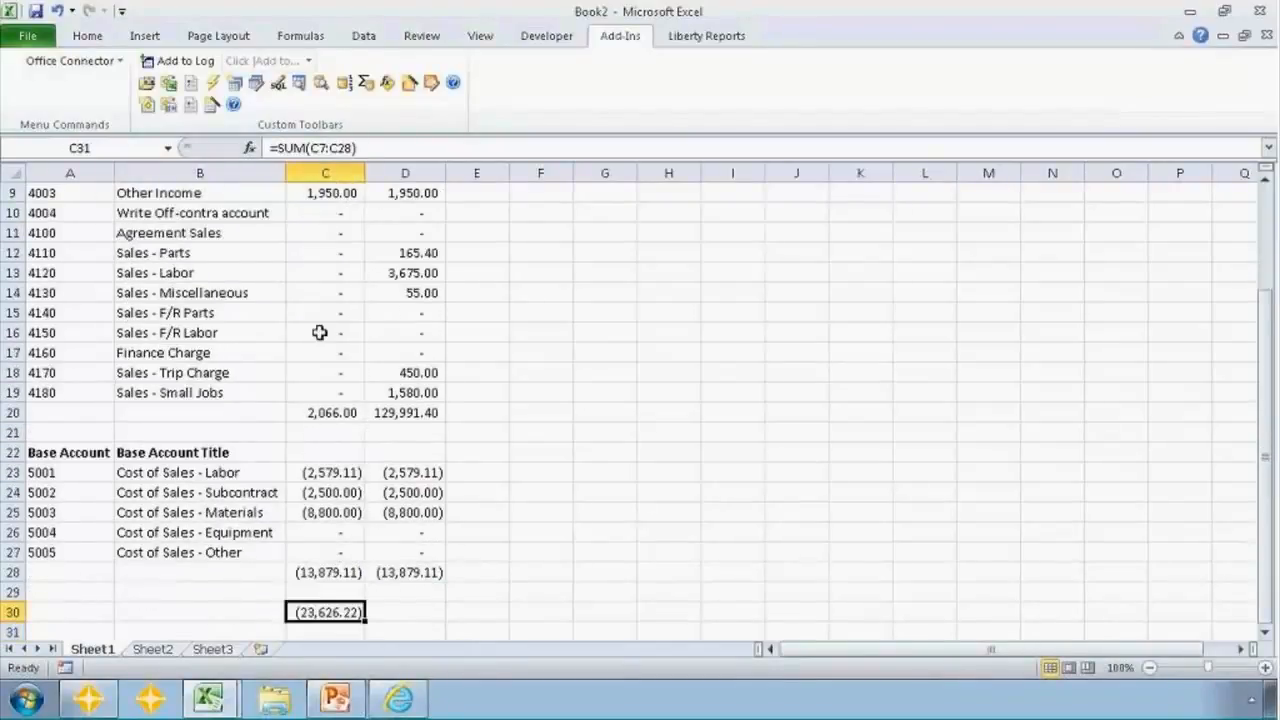
Copy the overall total formula from C30 to D30 for the YTD Balance column
{"action": "key", "text": "ctrl+c"}
{"action": "key", "text": "Right"}
{"action": "key", "text": "ctrl+v"}
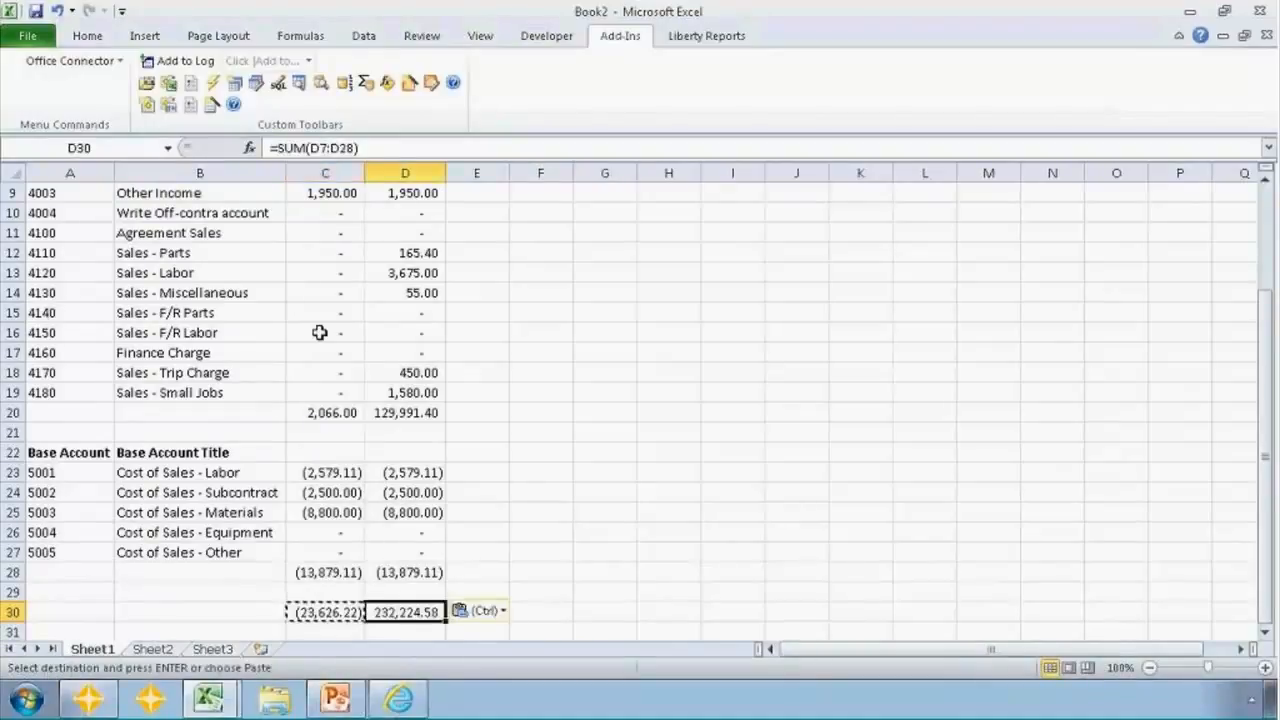
{"action": "key", "text": "Escape"}
{"action": "key", "text": "Up"}
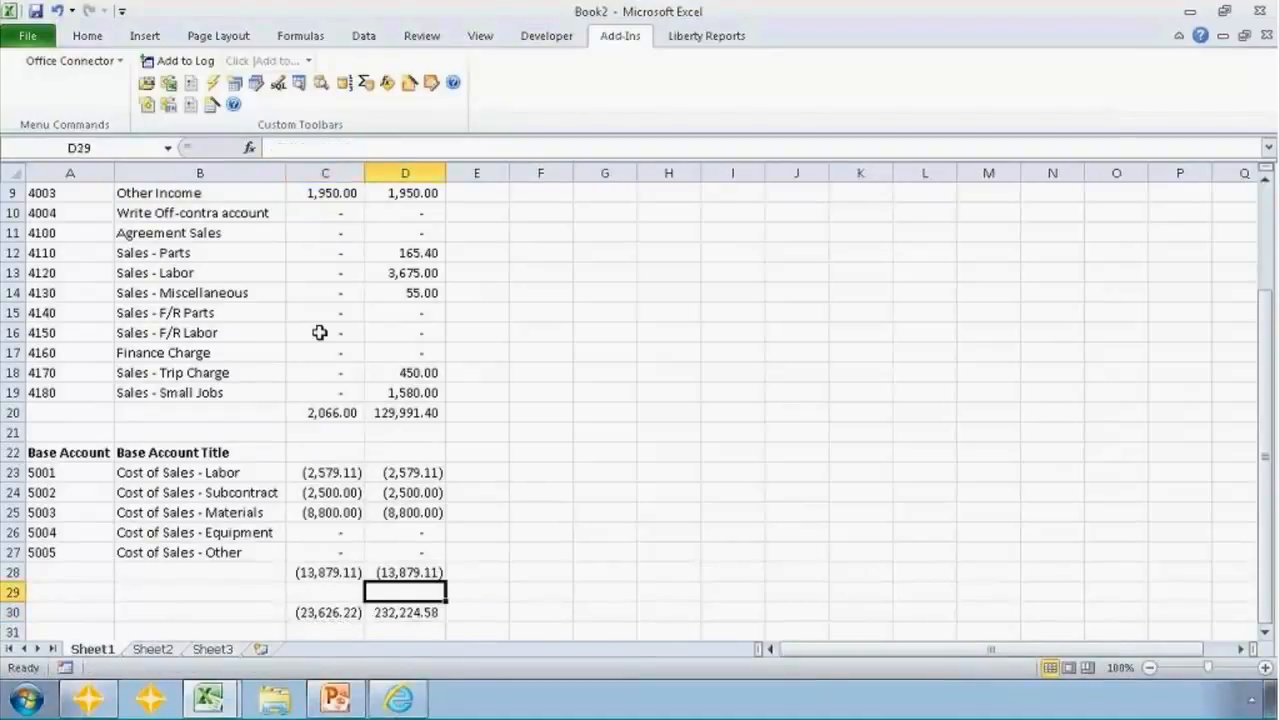
Replace the This Period income total in C20 with =SUBTOTAL(9,C7:C19), using function 9 for SUM
{"action": "left_click", "coordinate": [335, 413]}
{"action": "type", "text": "=SUB"}
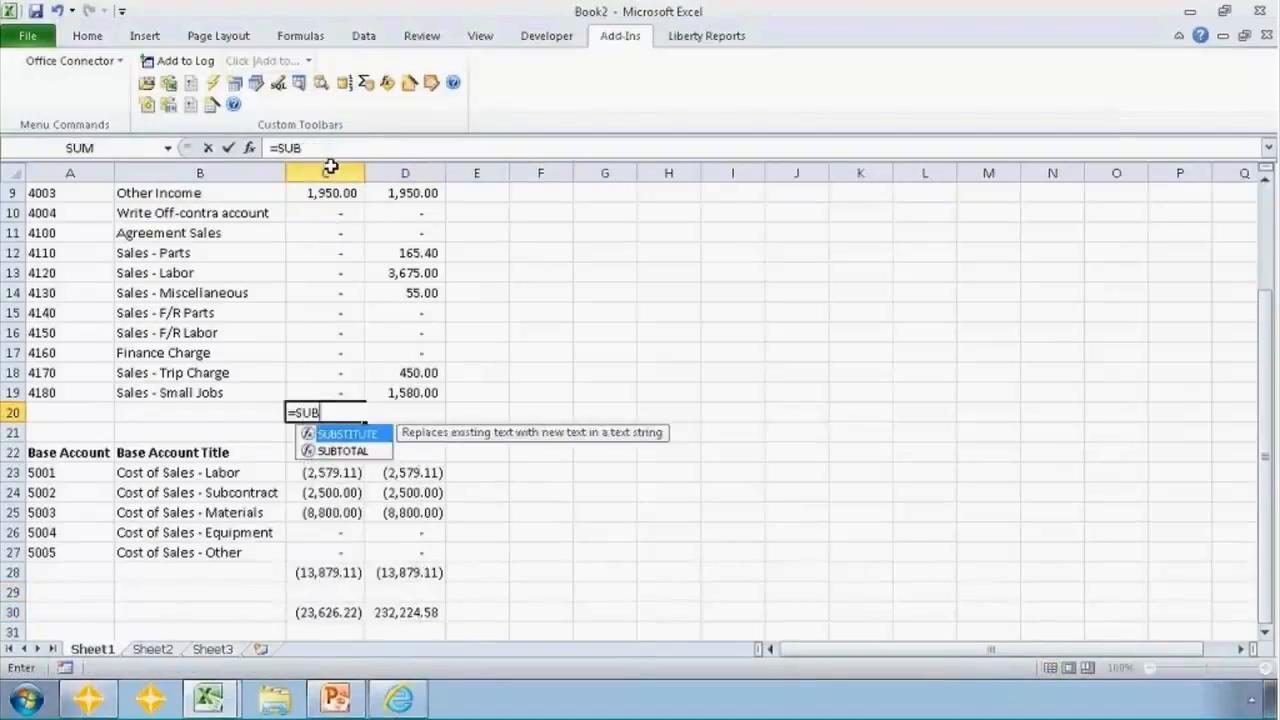
{"action": "type", "text": "TOTAL(9"}
{"action": "key", "text": "Down"}
{"action": "key", "text": "Down"}
{"action": "key", "text": "Down"}
{"action": "key", "text": "Down"}
{"action": "key", "text": "Down"}
{"action": "key", "text": "Down"}
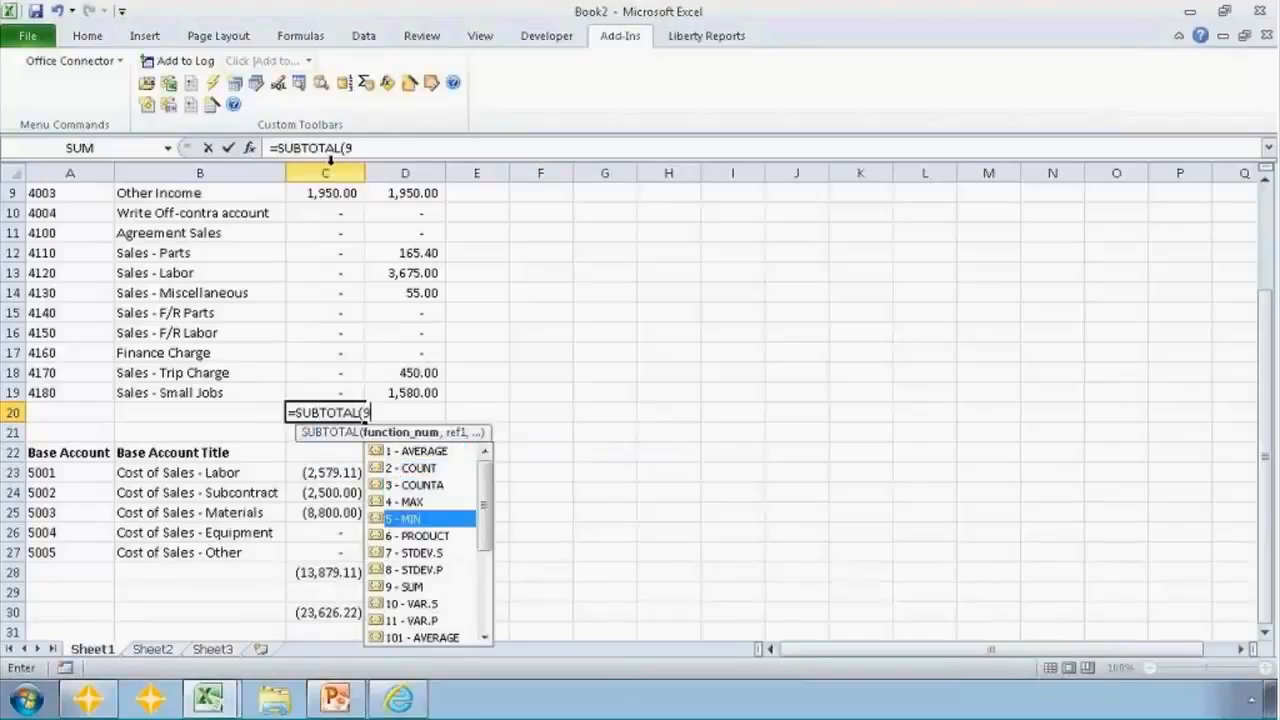
{"action": "key", "text": "Down"}
{"action": "key", "text": "Down"}
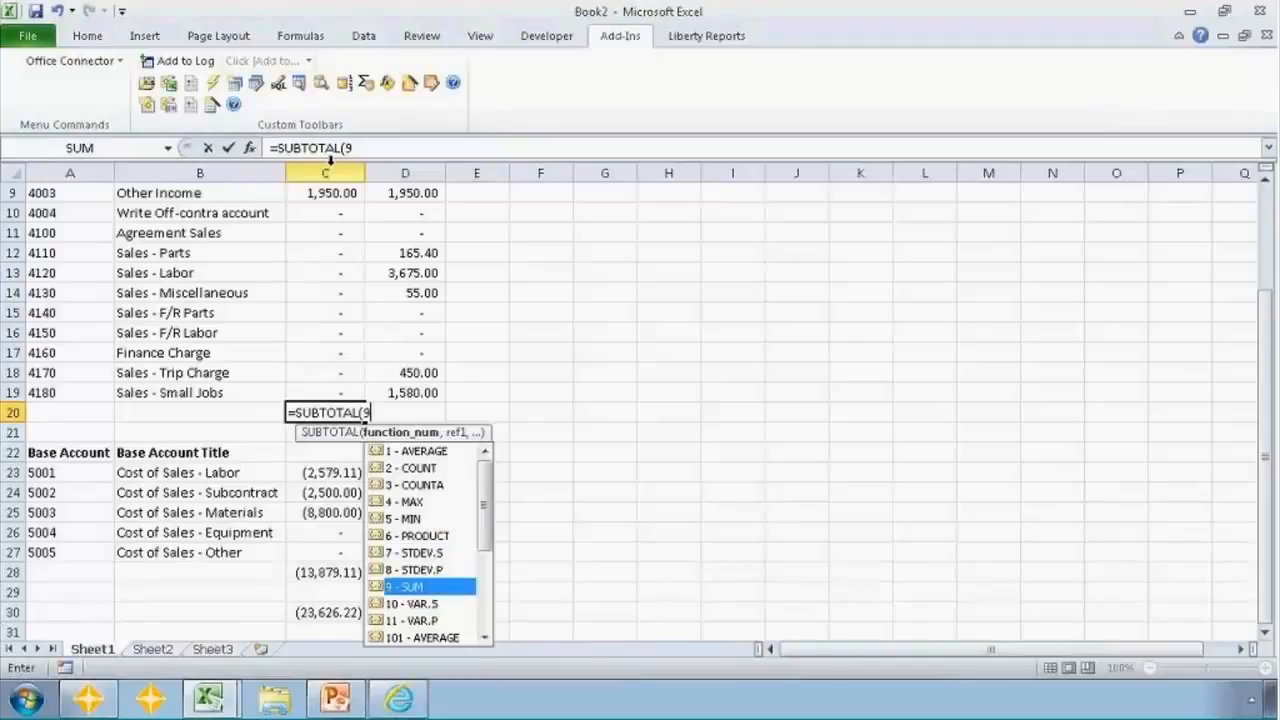
{"action": "type", "text": ","}
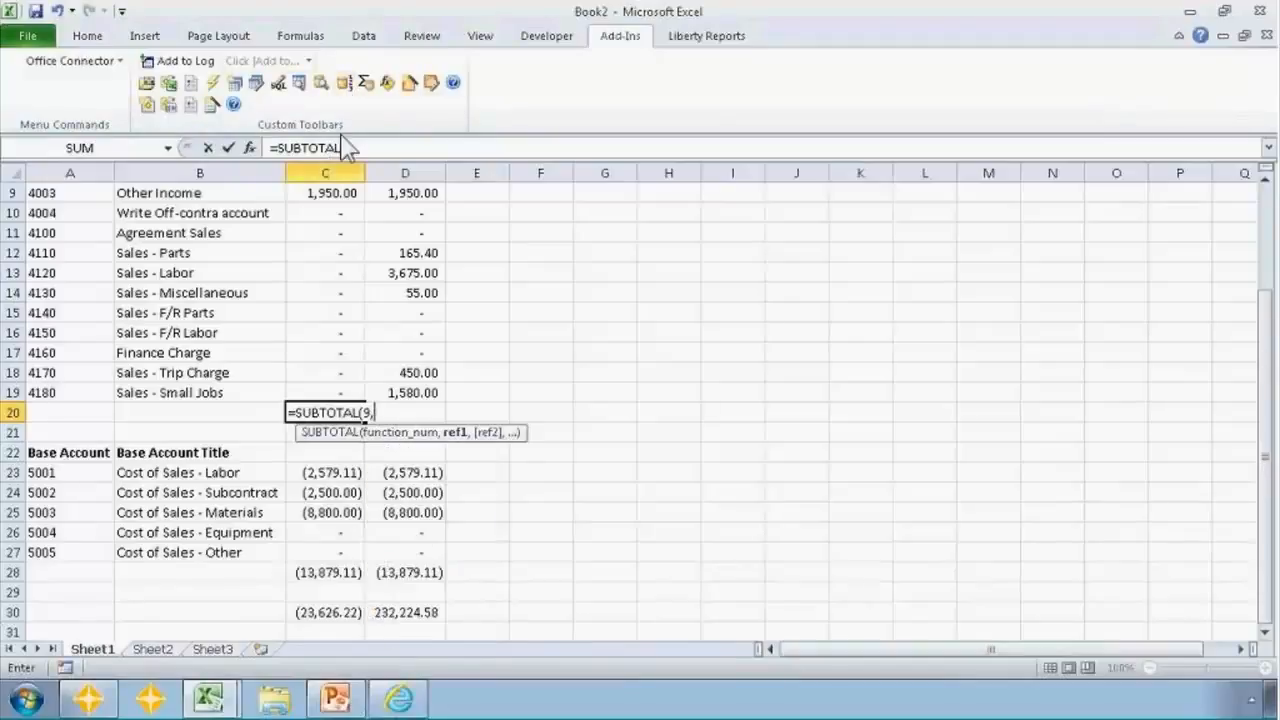
{"action": "left_click", "coordinate": [322, 207]}
{"action": "key", "text": "Up"}
{"action": "key", "text": "Up"}
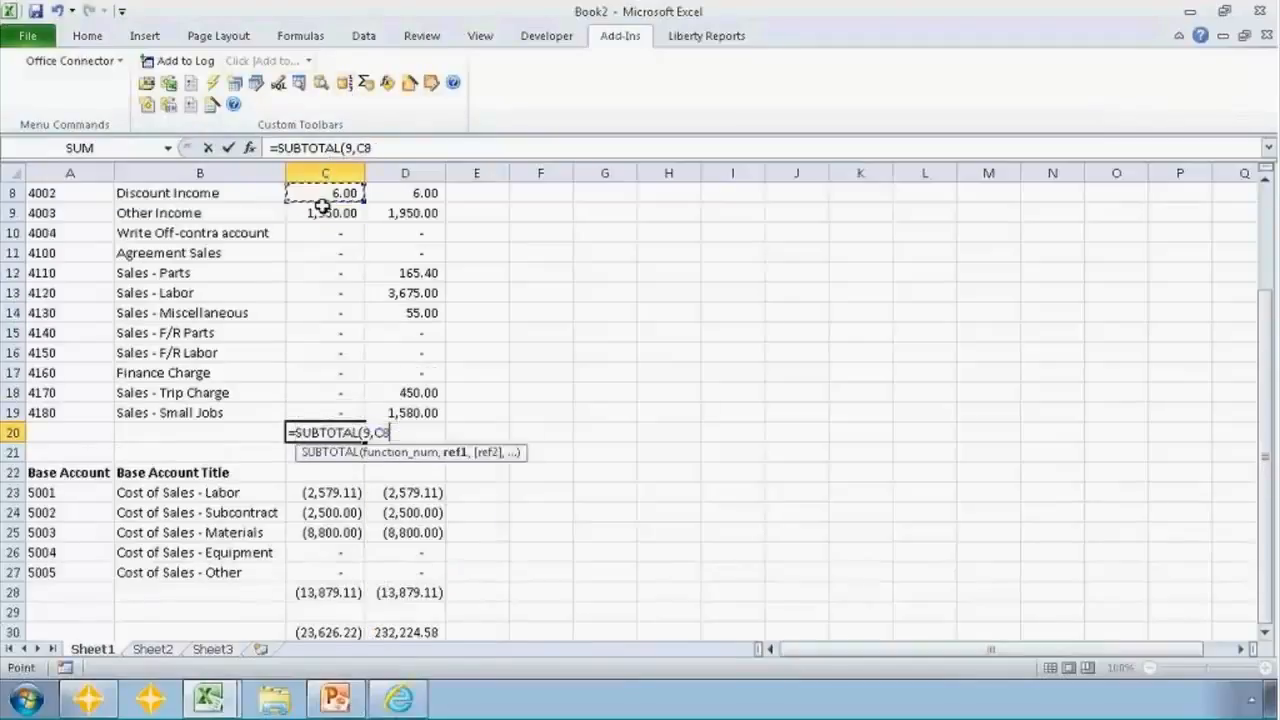
{"action": "key", "text": "Up"}
{"action": "key", "text": "shift+Down"}
{"action": "key", "text": "shift+Down"}
{"action": "key", "text": "shift+Down"}
{"action": "key", "text": "shift+Down"}
{"action": "key", "text": "shift+Down"}
{"action": "key", "text": "shift+Down"}
{"action": "key", "text": "shift+Down"}
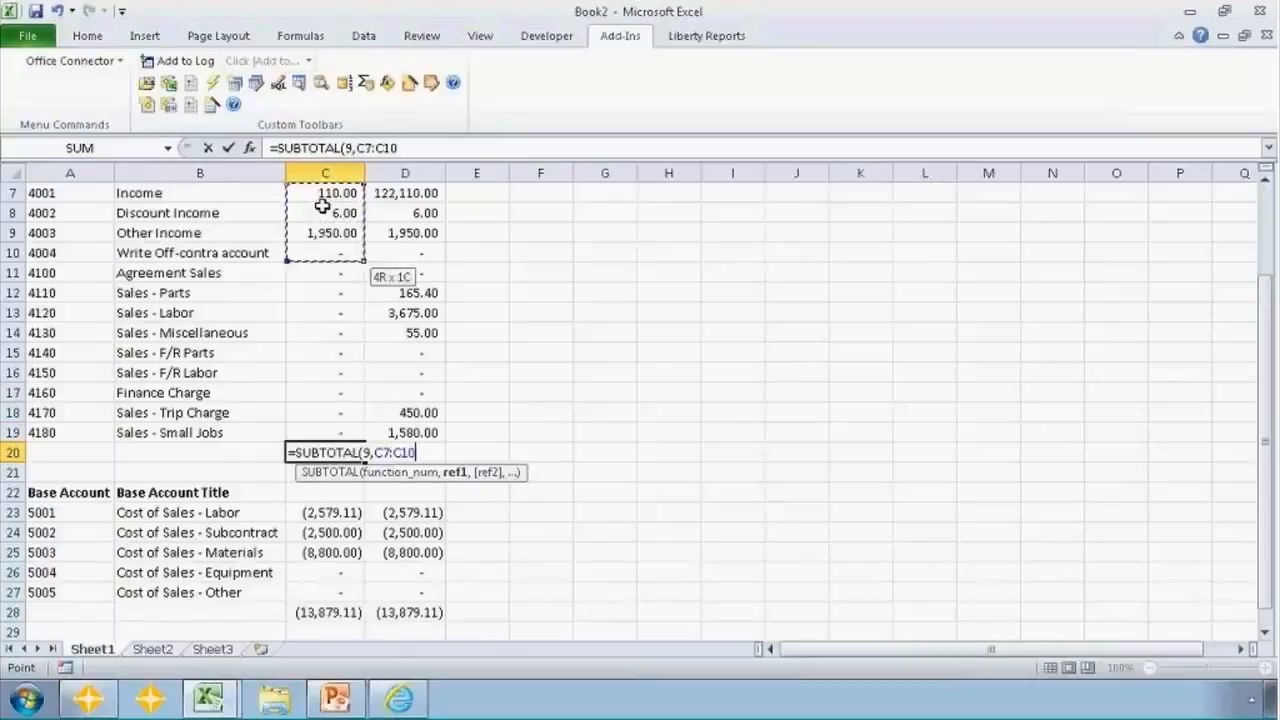
{"action": "key", "text": "shift+Down"}
{"action": "key", "text": "shift+Down"}
{"action": "key", "text": "shift+Down"}
{"action": "key", "text": "shift+Down"}
{"action": "key", "text": "shift+Down"}
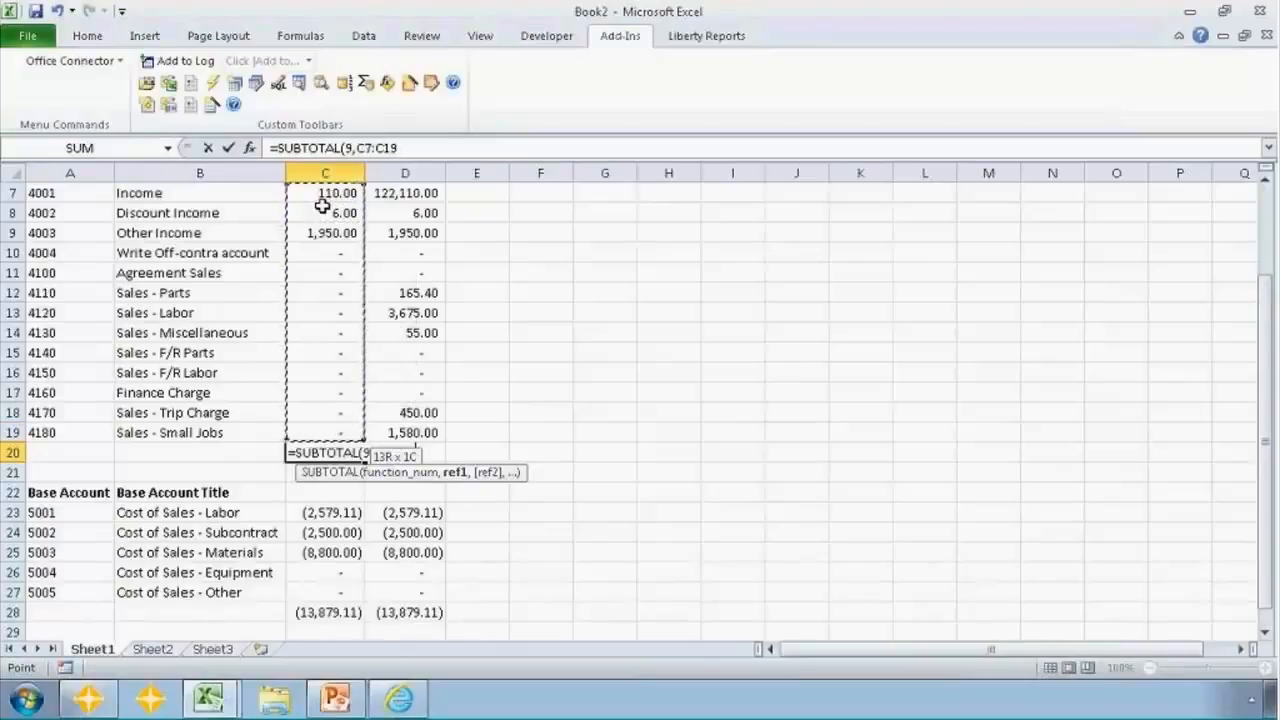
{"action": "key", "text": "Return"}
Copy the SUBTOTAL formula from C20 to D20 for the YTD Balance income total
{"action": "key", "text": "Down"}
{"action": "key", "text": "Up"}
{"action": "key", "text": "Up"}
{"action": "key", "text": "ctrl+c"}
{"action": "key", "text": "Right"}
{"action": "key", "text": "ctrl+v"}
Replace the This Period cost total in C28 with =SUBTOTAL(9,C23:C27)
{"action": "key", "text": "Down"}
{"action": "key", "text": "Down"}
{"action": "key", "text": "Down"}
{"action": "key", "text": "Down"}
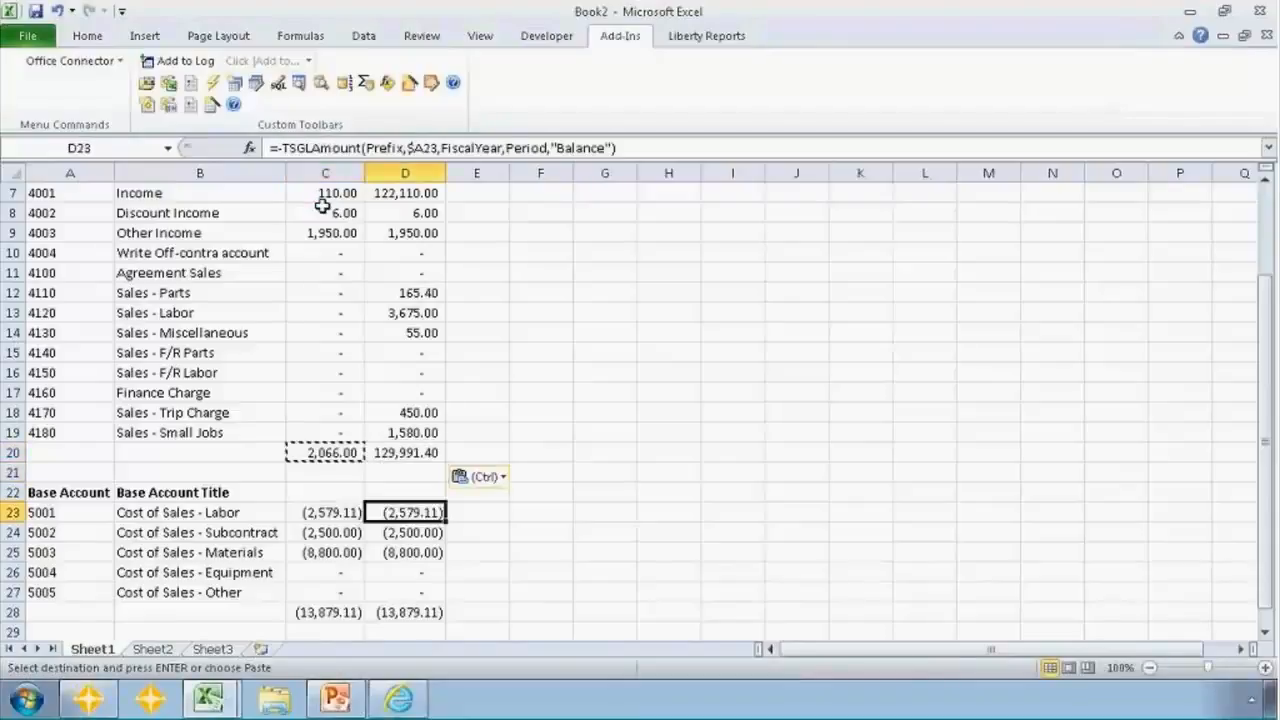
{"action": "key", "text": "Down"}
{"action": "key", "text": "Down"}
{"action": "key", "text": "Down"}
{"action": "key", "text": "Down"}
{"action": "key", "text": "Left"}
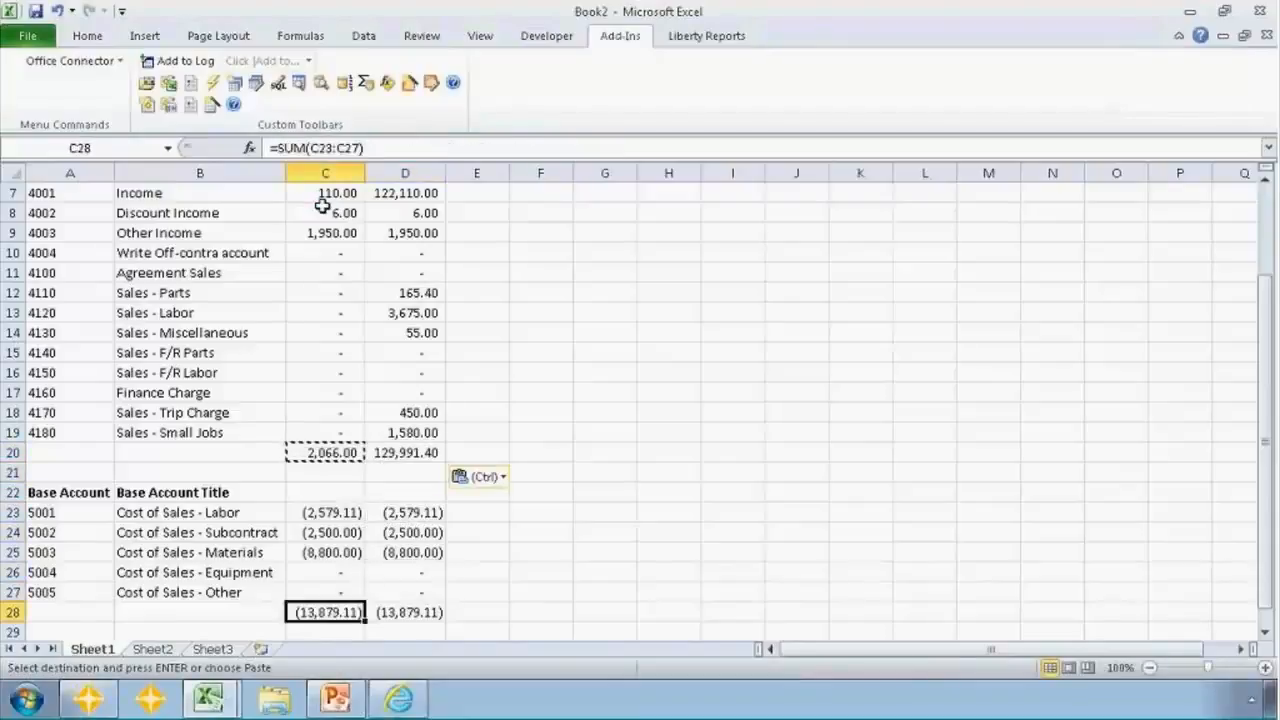
{"action": "type", "text": "=SUBTOTAL"}
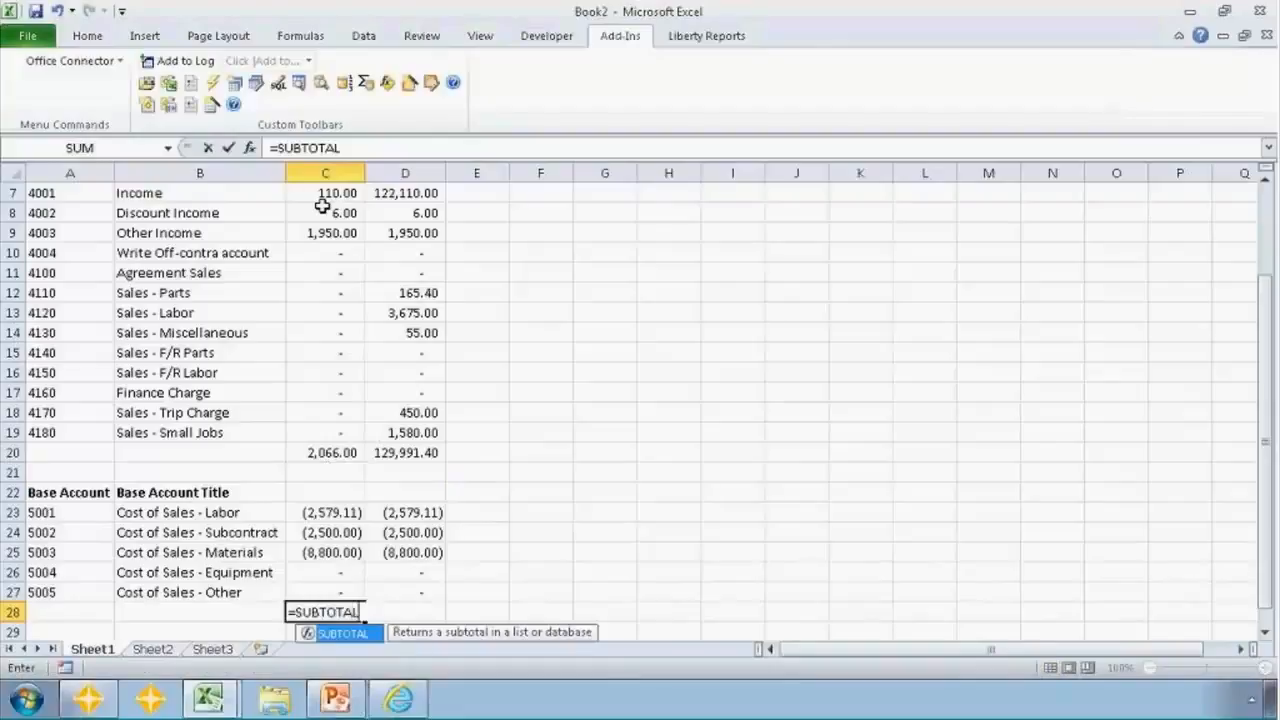
{"action": "type", "text": "(9,"}
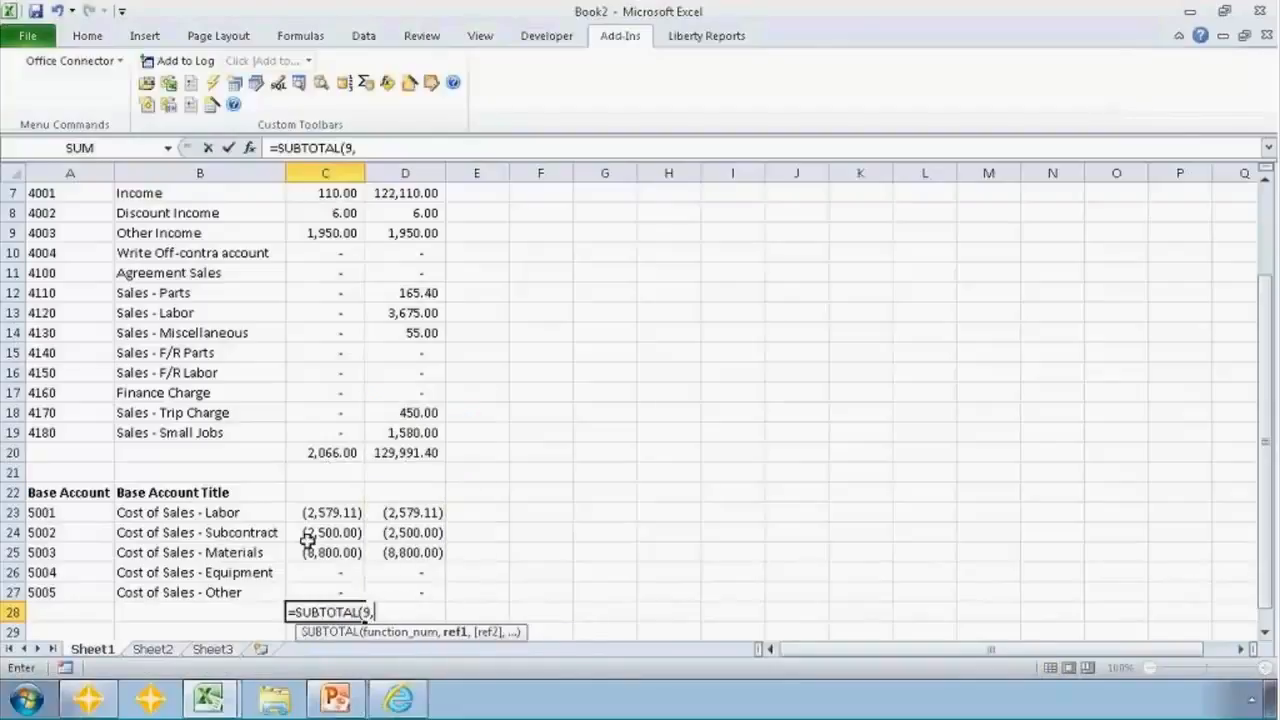
{"action": "left_click", "coordinate": [330, 513]}
{"action": "key", "text": "shift+Down"}
{"action": "key", "text": "shift+Down"}
{"action": "key", "text": "shift+Down"}
{"action": "key", "text": "shift+Down"}
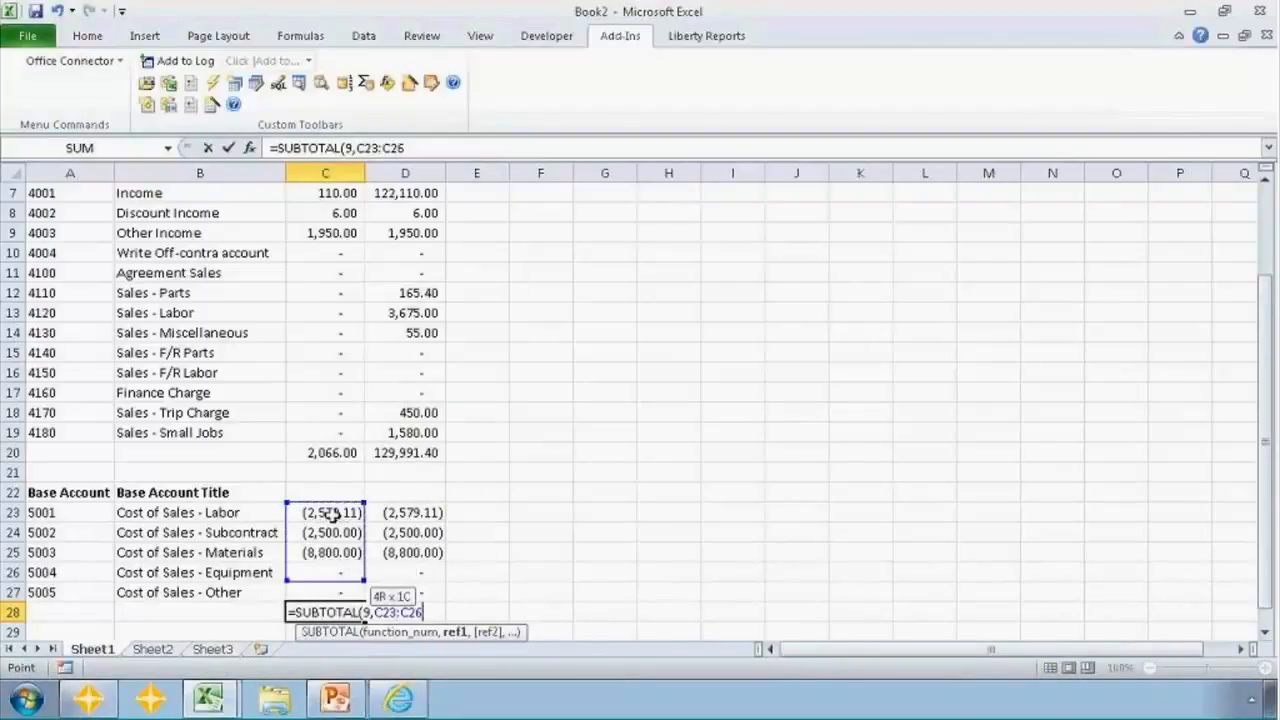
{"action": "key", "text": "Return"}
Copy the SUBTOTAL formula from C28 to D28 for the YTD Balance cost total
{"action": "key", "text": "Up"}
{"action": "key", "text": "ctrl+c"}
{"action": "key", "text": "Right"}
{"action": "key", "text": "ctrl+v"}
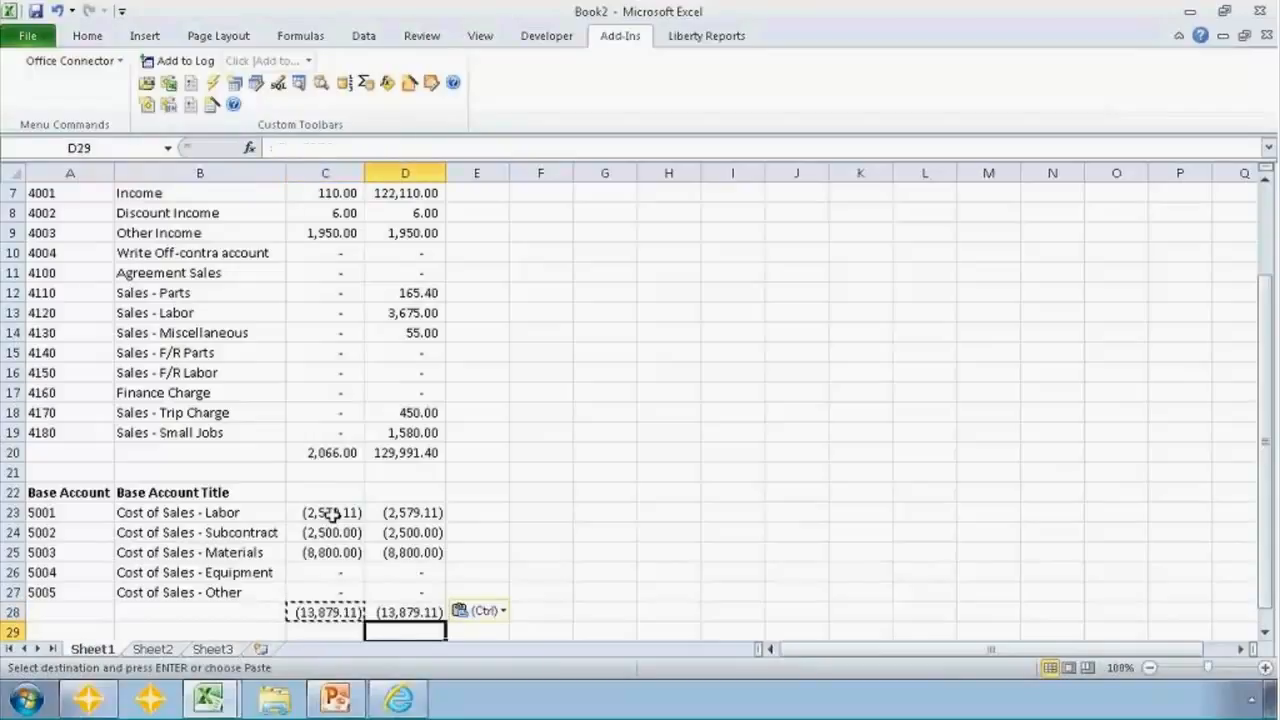
Replace the overall This Period total in C30 with =SUBTOTAL(9,C7:C28)
{"action": "key", "text": "Down"}
{"action": "key", "text": "Down"}
{"action": "key", "text": "Down"}
{"action": "key", "text": "Down"}
{"action": "key", "text": "Up"}
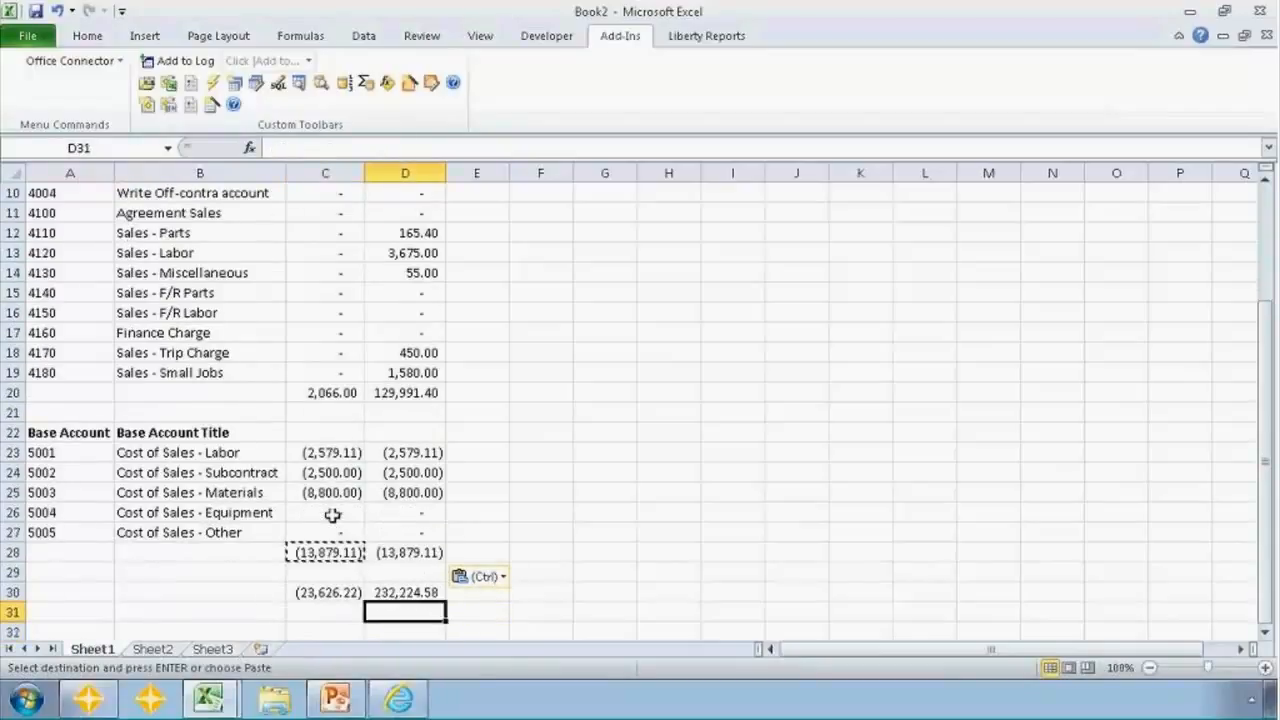
{"action": "key", "text": "Up"}
{"action": "key", "text": "Left"}
{"action": "type", "text": "=SU"}
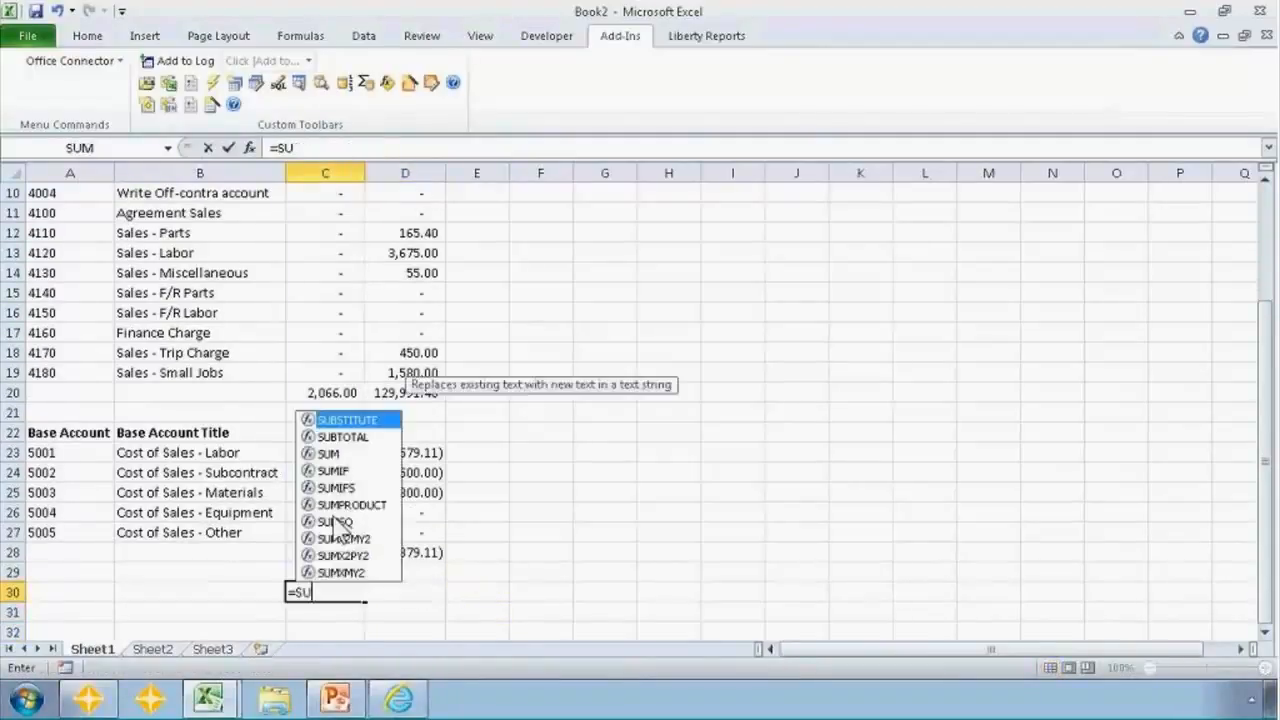
{"action": "type", "text": "BTOTAL"}
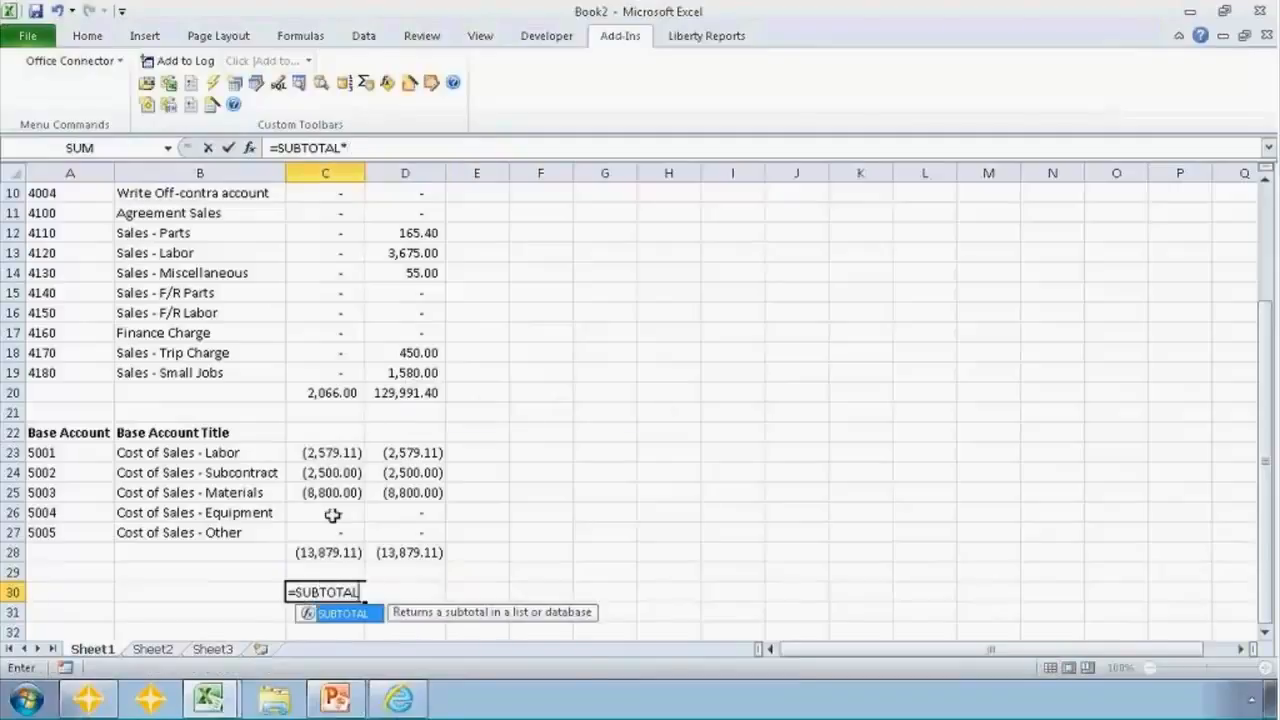
{"action": "type", "text": "(9,"}
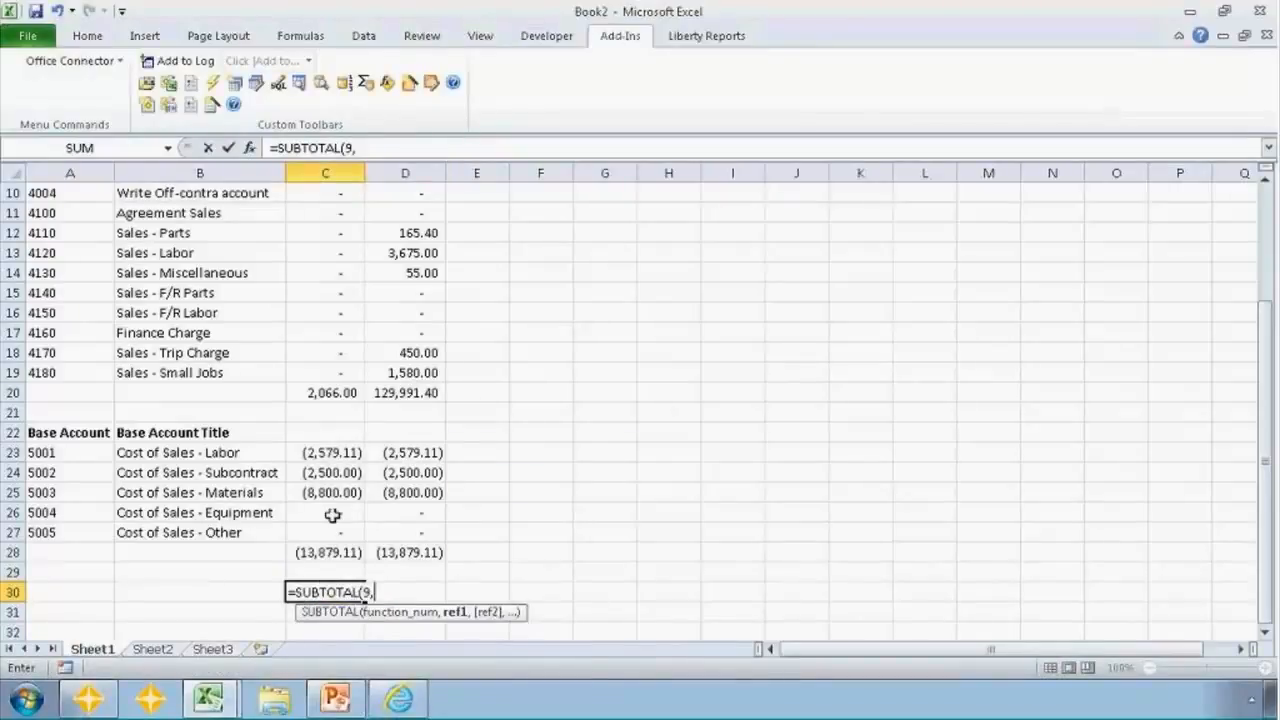
{"action": "left_click", "coordinate": [320, 245]}
{"action": "key", "text": "Up"}
{"action": "key", "text": "Up"}
{"action": "key", "text": "Up"}
{"action": "key", "text": "Up"}
{"action": "key", "text": "Up"}
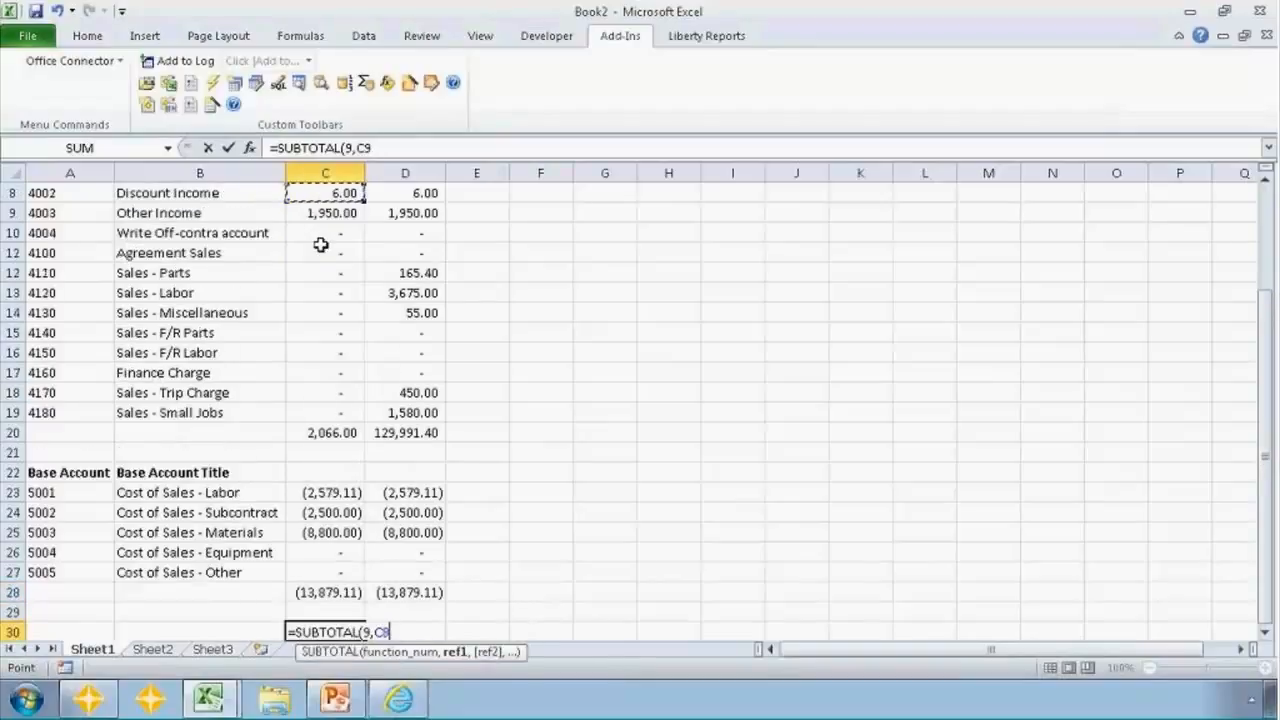
{"action": "key", "text": "Up"}
{"action": "key", "text": "shift+Down"}
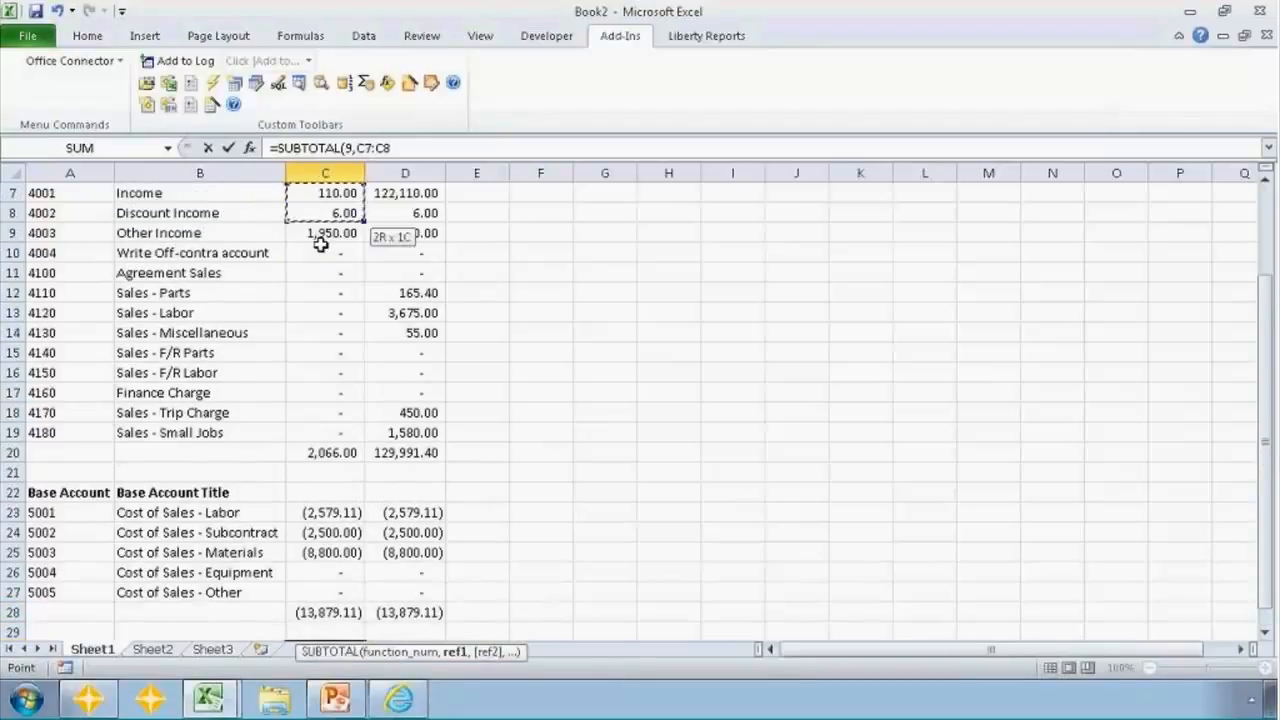
{"action": "key", "text": "shift+Down"}
{"action": "key", "text": "shift+Down"}
{"action": "key", "text": "shift+Down"}
{"action": "key", "text": "shift+Down"}
{"action": "key", "text": "shift+Down"}
{"action": "key", "text": "shift+Down"}
{"action": "key", "text": "shift+Down"}
{"action": "key", "text": "shift+Down"}
{"action": "key", "text": "shift+Down"}
{"action": "key", "text": "shift+Down"}
{"action": "key", "text": "shift+Down"}
{"action": "key", "text": "shift+Down"}
{"action": "key", "text": "shift+Down"}
{"action": "key", "text": "shift+Down"}
{"action": "key", "text": "shift+Down"}
{"action": "key", "text": "shift+Down"}
{"action": "key", "text": "shift+Down"}
{"action": "key", "text": "shift+Down"}
{"action": "key", "text": "shift+Down"}
{"action": "key", "text": "shift+Down"}
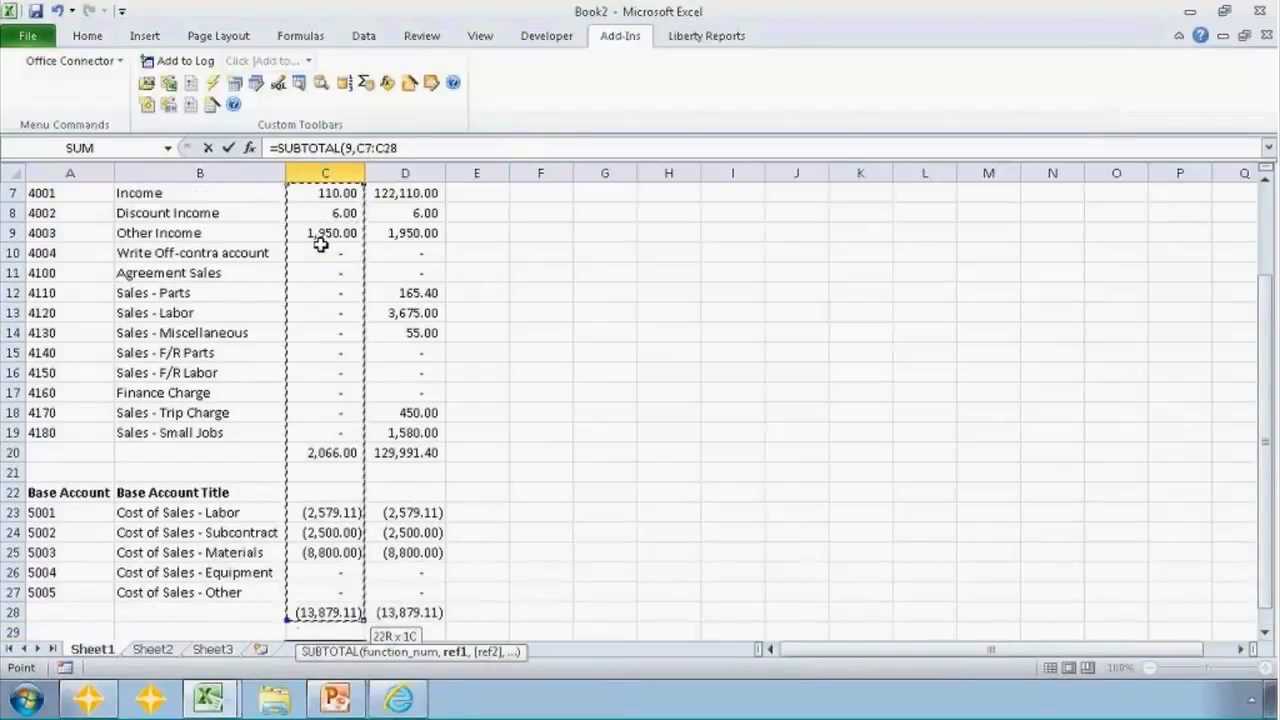
{"action": "key", "text": "Return"}
Copy the SUBTOTAL formula from C30 to D30 for the overall YTD Balance total
{"action": "key", "text": "Up"}
{"action": "key", "text": "ctrl+c"}
{"action": "key", "text": "Right"}
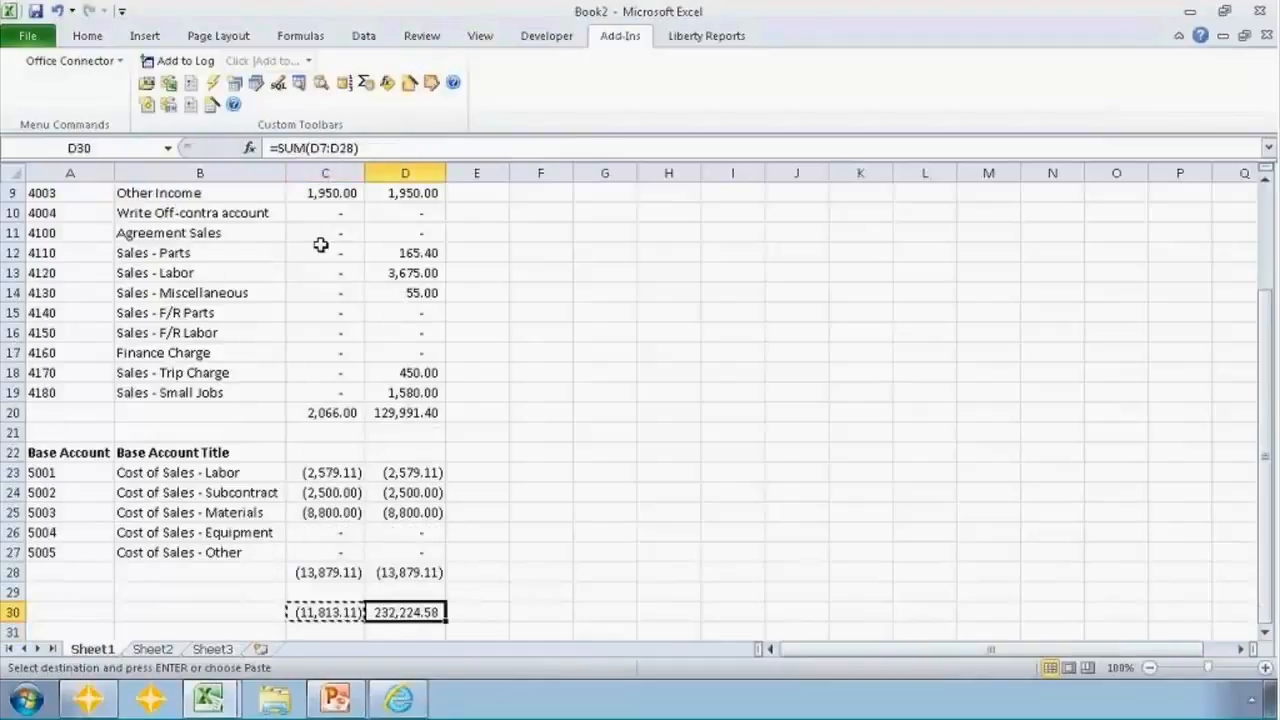
{"action": "key", "text": "ctrl+v"}
{"action": "key", "text": "Escape"}
{"action": "key", "text": "Left"}
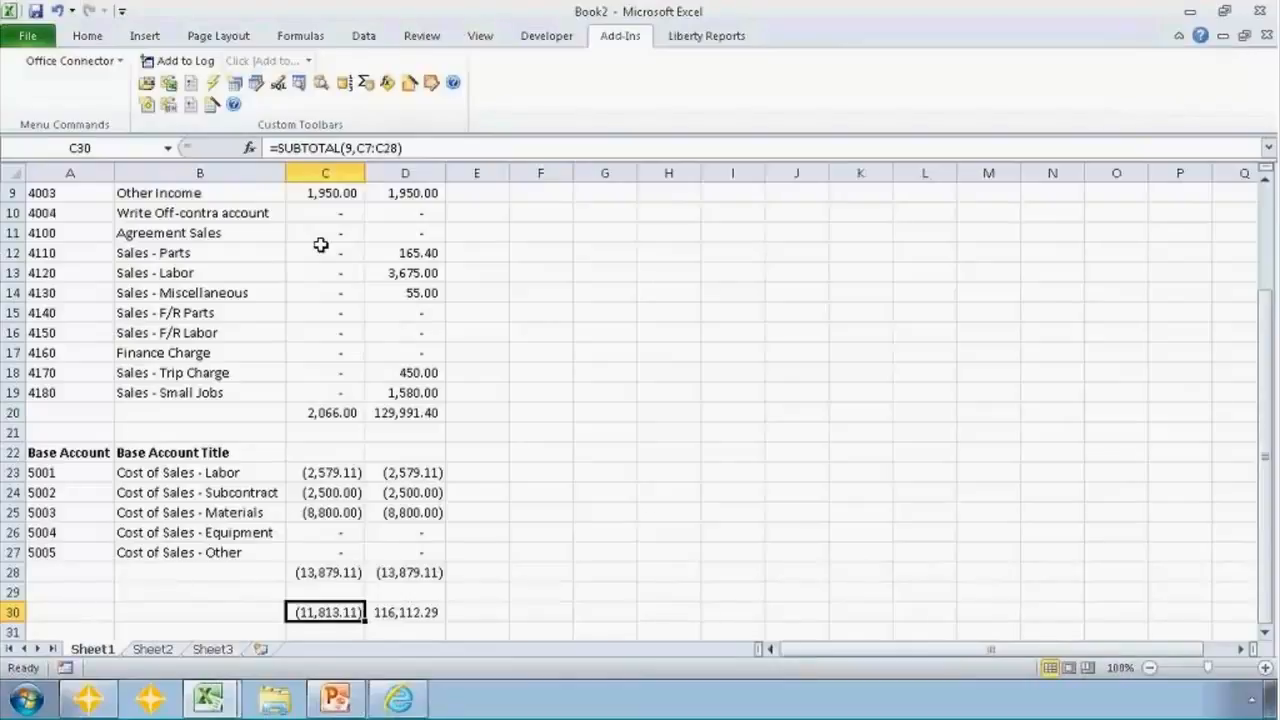
Read the TSGLAmount function help on the AmountType values Balance, PeriodActivity and YTDActivity, leaving without inserting a function
{"action": "key", "text": "Down"}
{"action": "key", "text": "Down"}
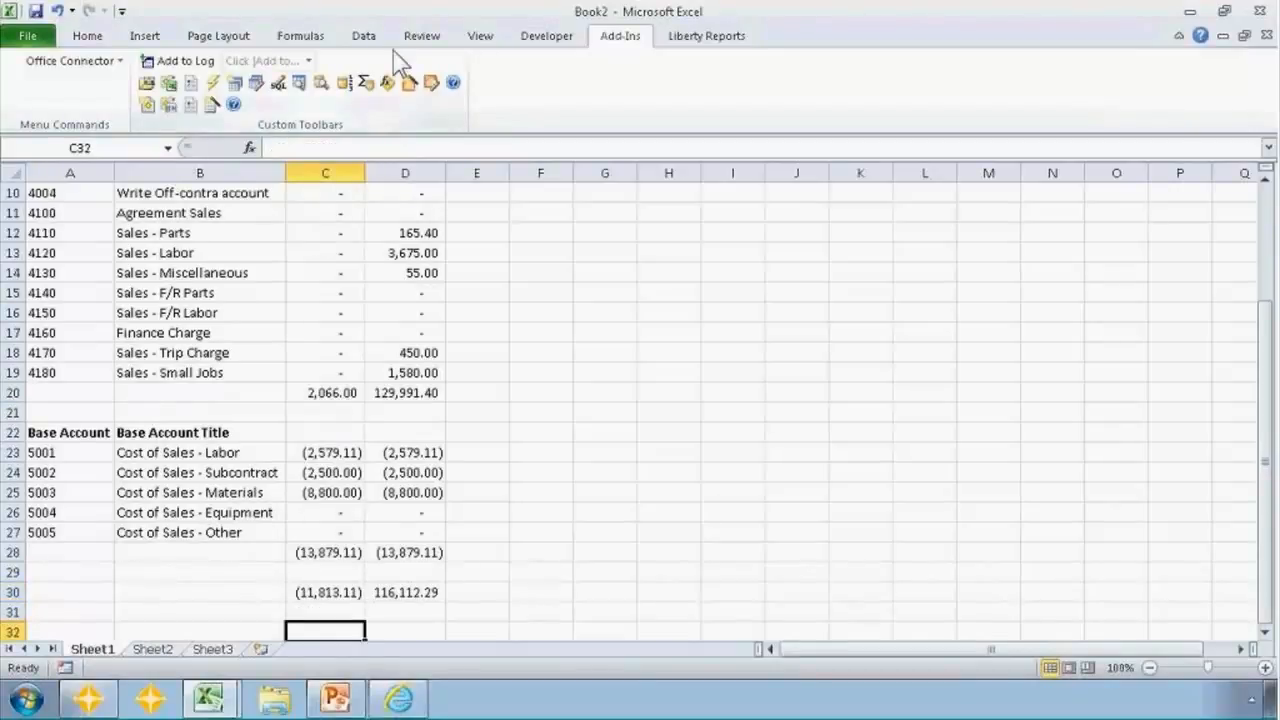
{"action": "left_click", "coordinate": [388, 84]}
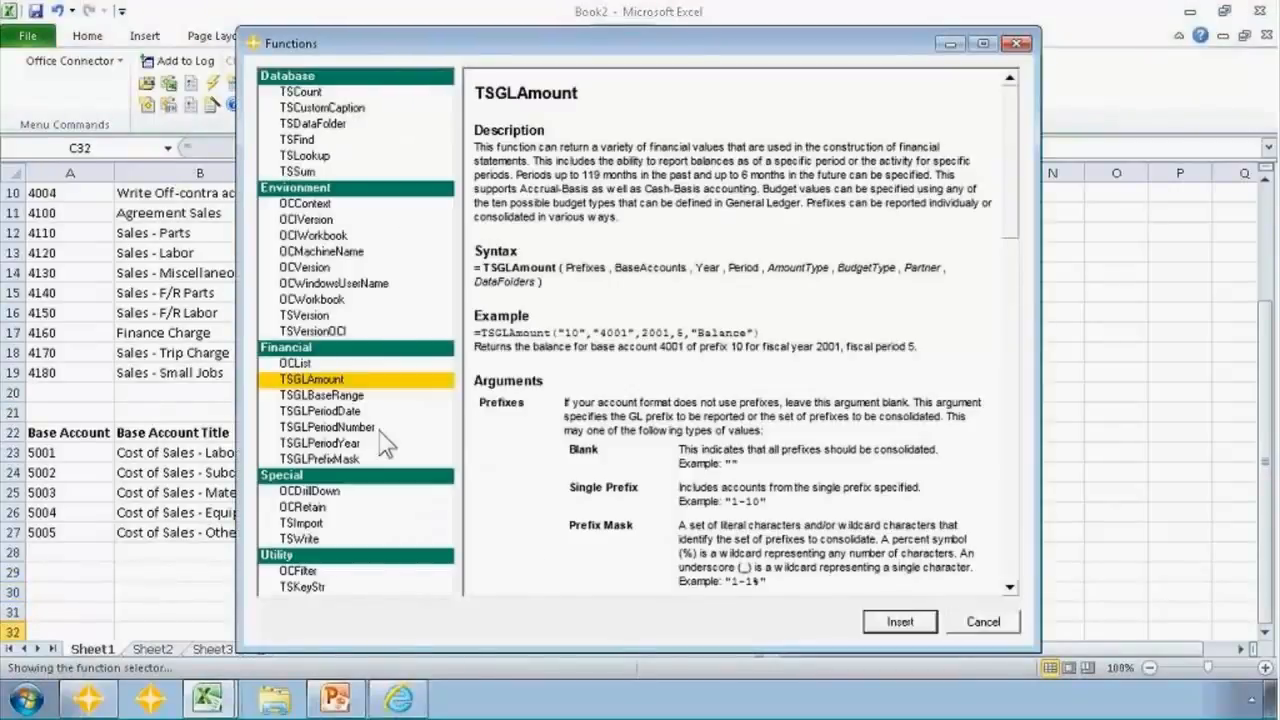
{"action": "left_click", "coordinate": [1012, 560]}
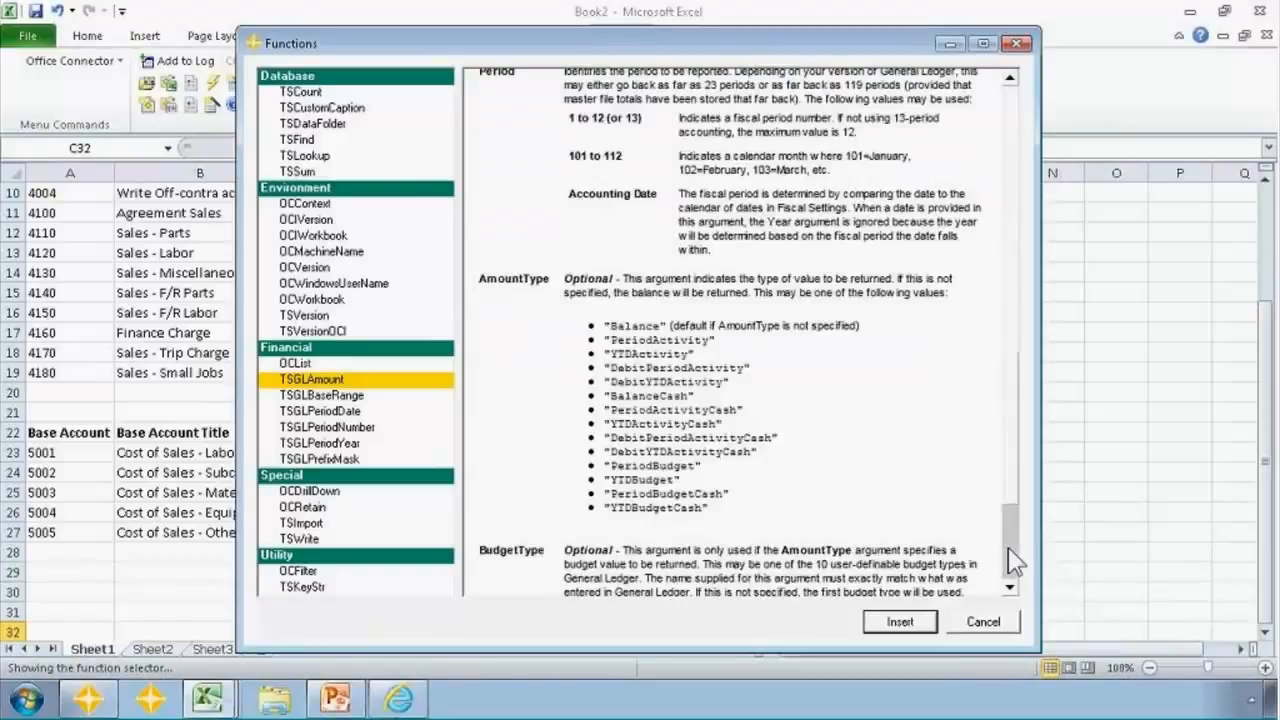
{"action": "left_click", "coordinate": [1012, 560]}
{"action": "left_click_drag", "start_coordinate": [1014, 470], "coordinate": [1006, 434]}
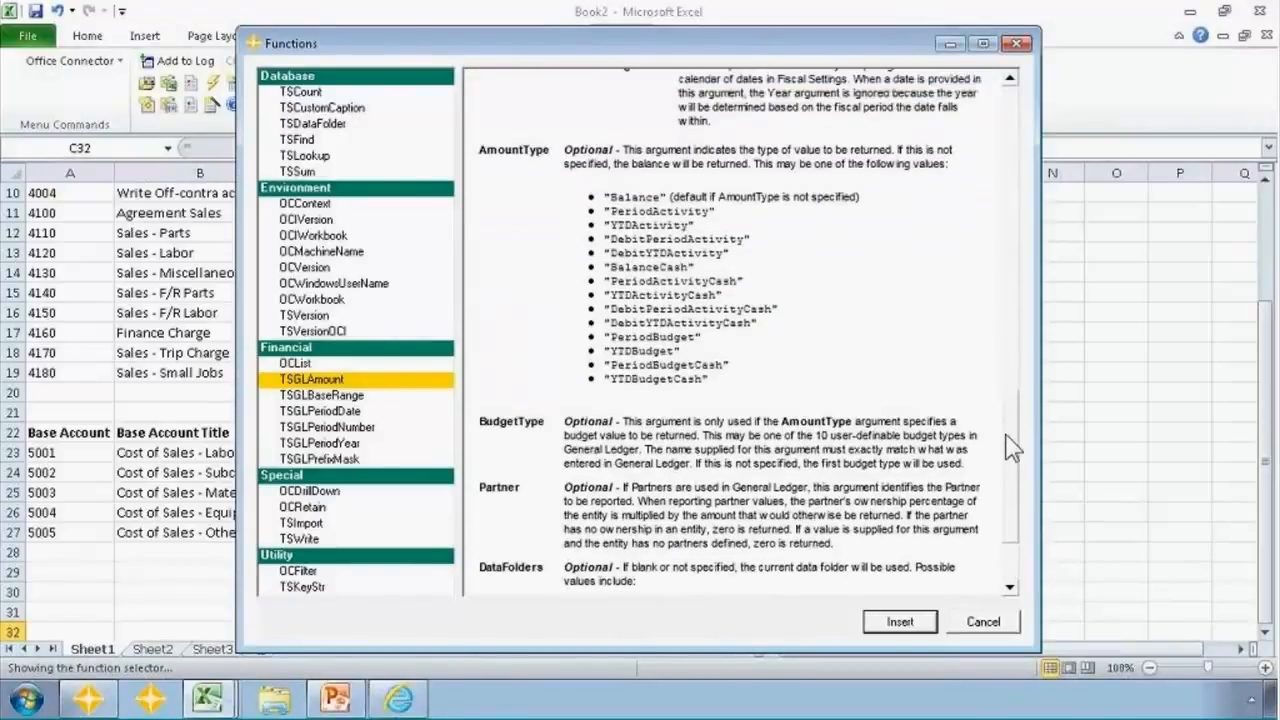
{"action": "double_click", "coordinate": [632, 197]}
{"action": "double_click", "coordinate": [645, 212]}
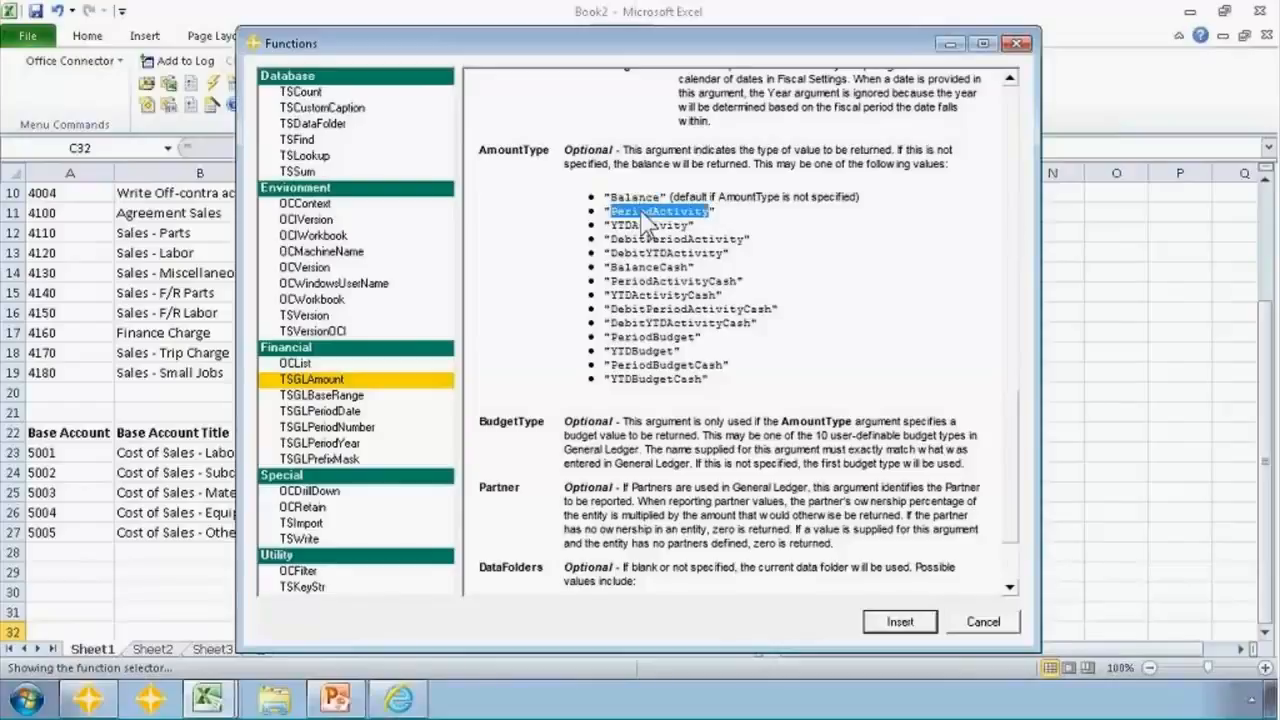
{"action": "double_click", "coordinate": [641, 226]}
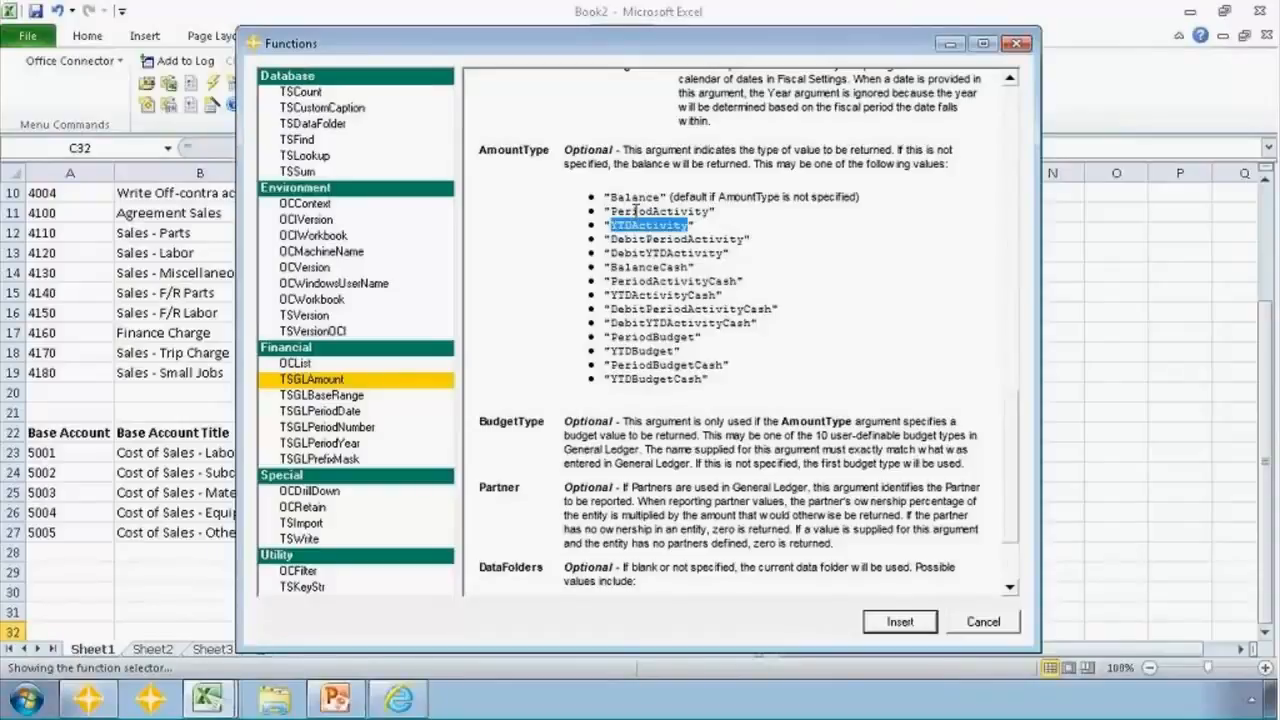
{"action": "key", "text": "Escape"}
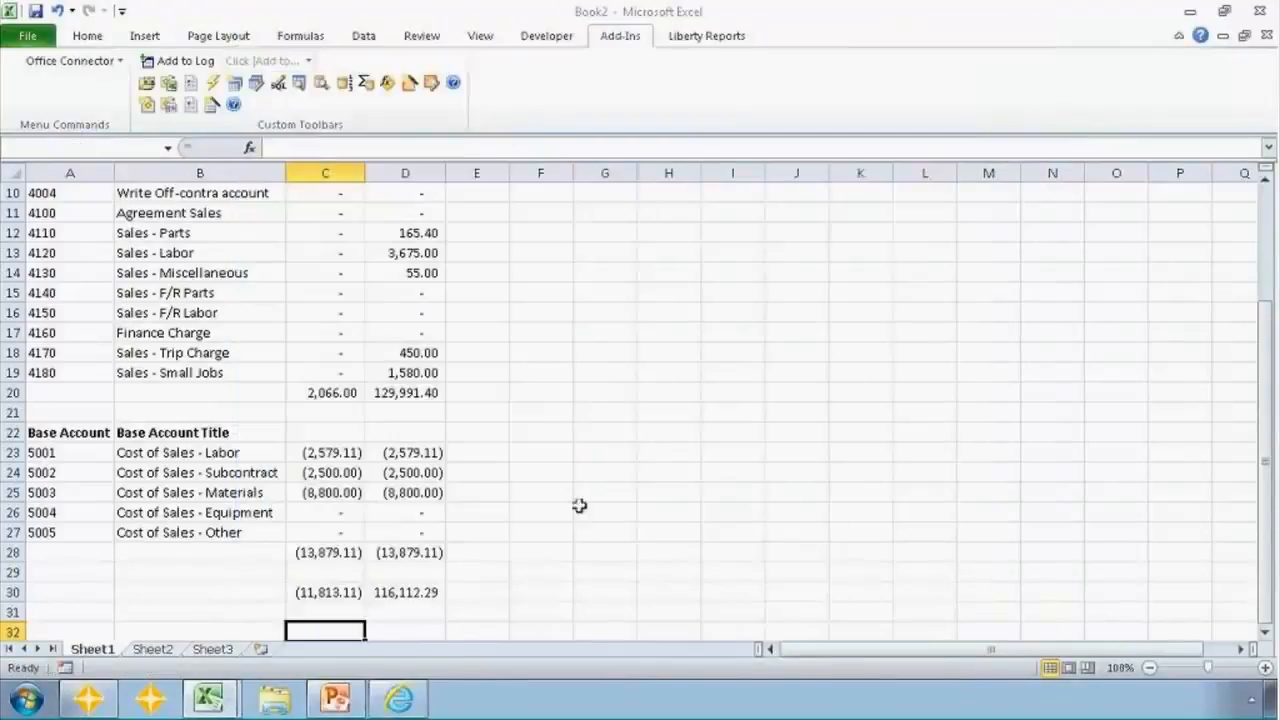
Review the income statement from the overall total in C30 up to the first income base account
{"action": "left_click", "coordinate": [325, 592]}
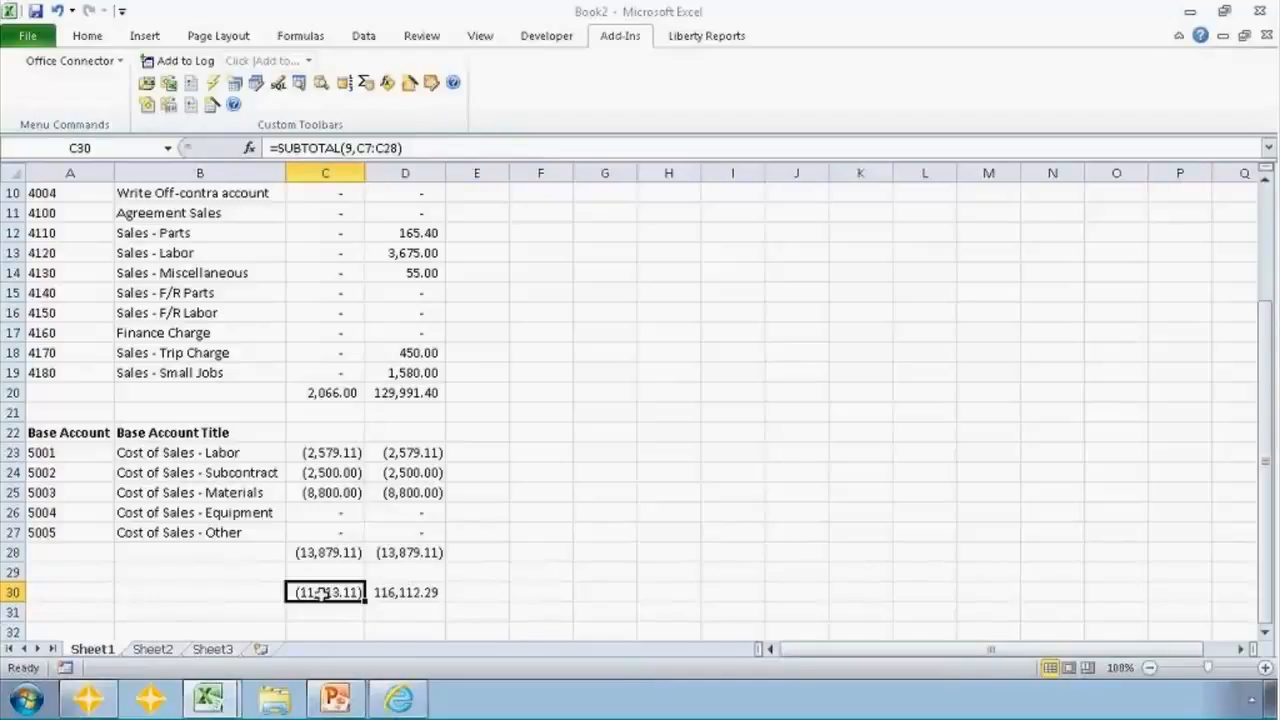
{"action": "key", "text": "Up"}
{"action": "key", "text": "Up"}
{"action": "key", "text": "Up"}
{"action": "key", "text": "Left"}
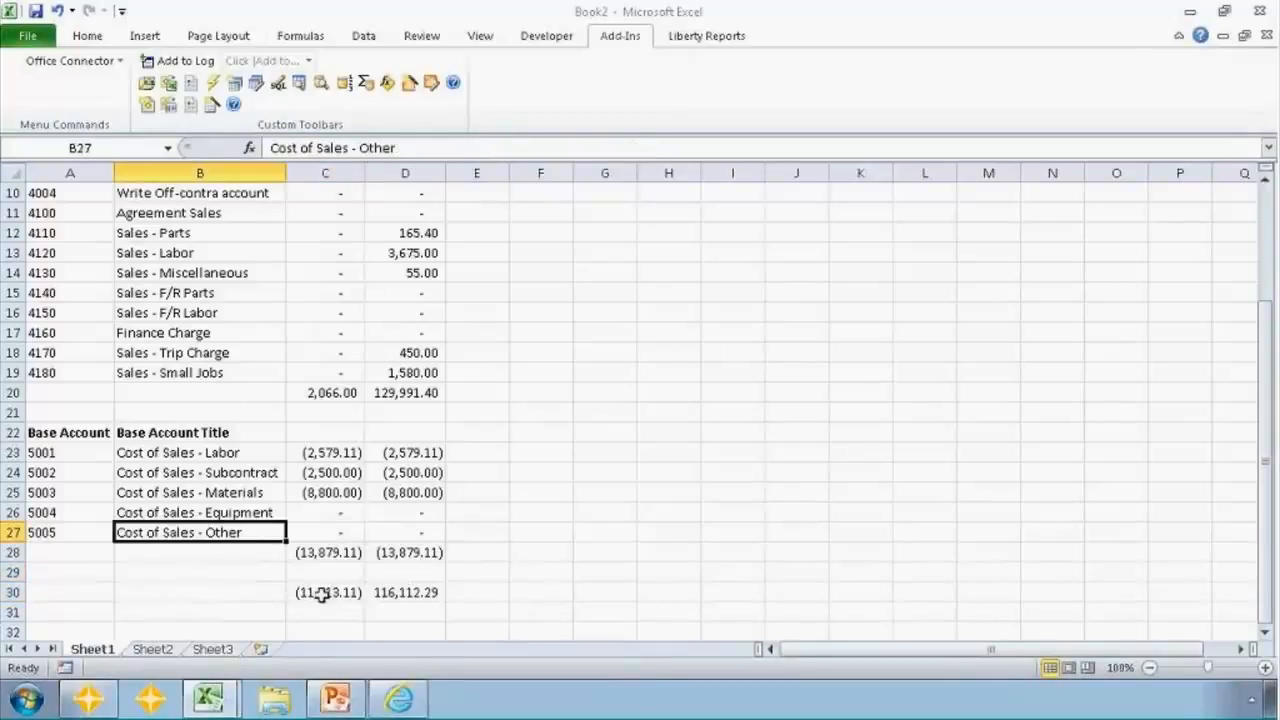
{"action": "key", "text": "Left"}
{"action": "key", "text": "Up"}
{"action": "key", "text": "Up"}
{"action": "key", "text": "Up"}
{"action": "key", "text": "Up"}
{"action": "key", "text": "Up"}
{"action": "key", "text": "Up"}
{"action": "key", "text": "Up"}
{"action": "key", "text": "Up"}
{"action": "key", "text": "Up"}
{"action": "key", "text": "Up"}
{"action": "key", "text": "Up"}
{"action": "key", "text": "Up"}
{"action": "key", "text": "Up"}
{"action": "key", "text": "Up"}
{"action": "key", "text": "Up"}
{"action": "key", "text": "Up"}
{"action": "key", "text": "Up"}
{"action": "key", "text": "Up"}
{"action": "key", "text": "Up"}
{"action": "key", "text": "Up"}
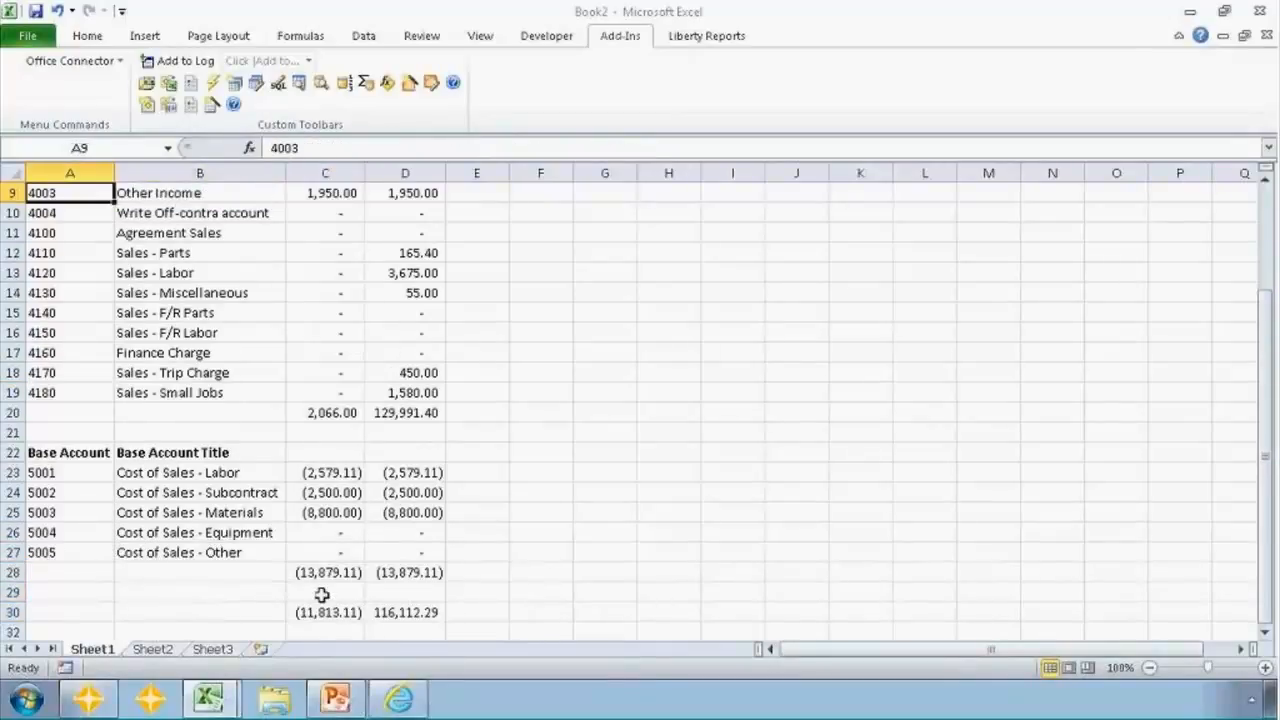
{"action": "key", "text": "Up"}
{"action": "key", "text": "Down"}
{"action": "key", "text": "Down"}
{"action": "key", "text": "Down"}
{"action": "key", "text": "Down"}
{"action": "key", "text": "Down"}
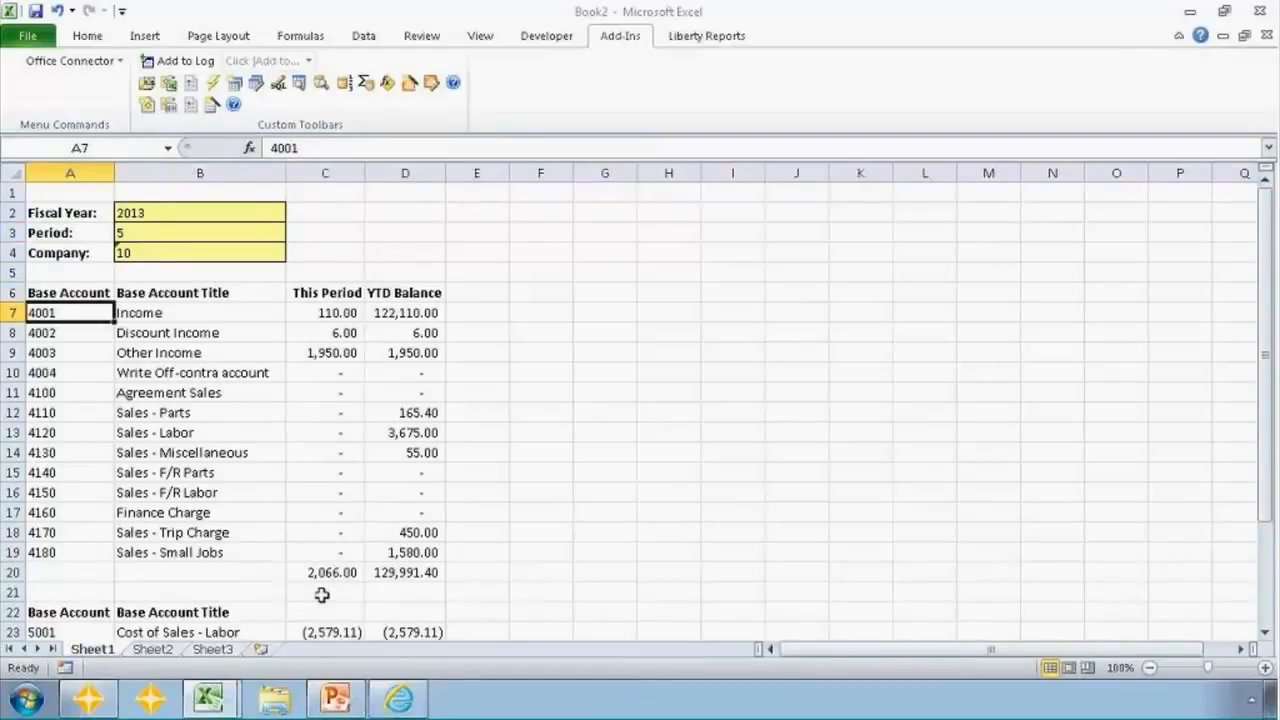
Examine the income section's base accounts, the range named qryGLBaseaccount, and the This Period formula in C7
{"action": "left_click", "coordinate": [336, 293]}
{"action": "left_click", "coordinate": [89, 300]}
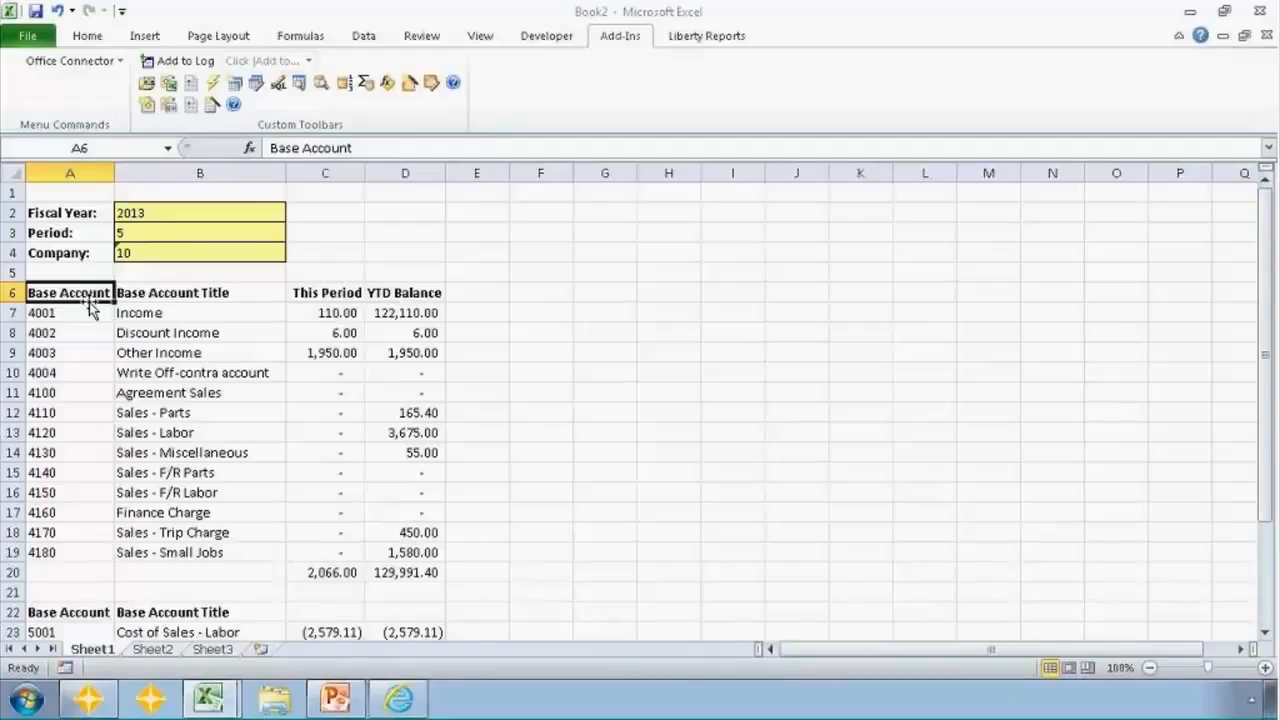
{"action": "left_click", "coordinate": [73, 318]}
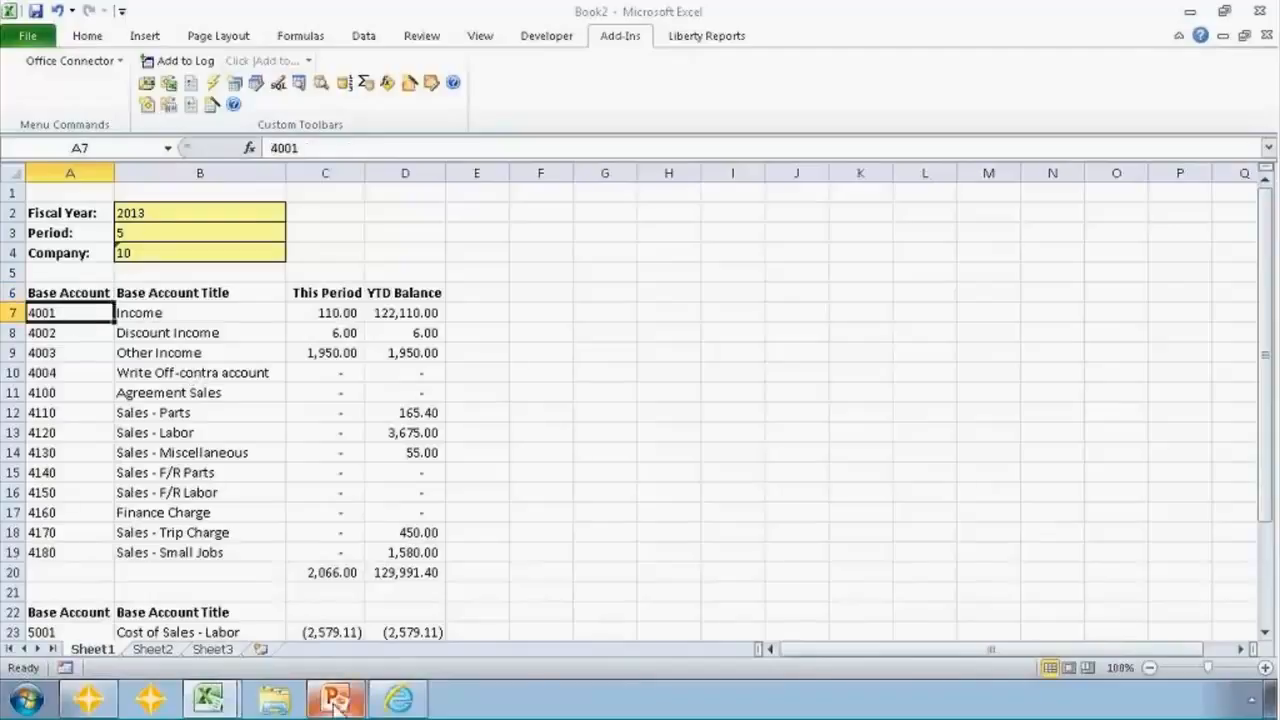
{"action": "left_click", "coordinate": [68, 375]}
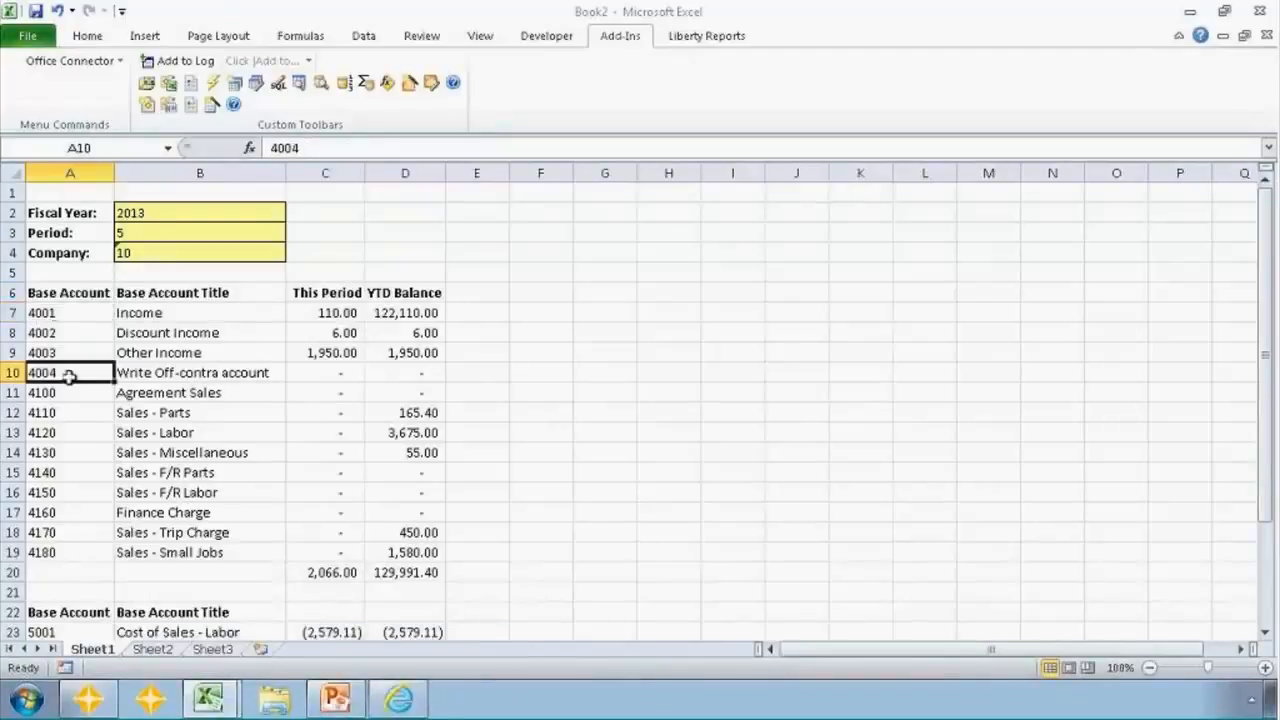
{"action": "left_click", "coordinate": [52, 312]}
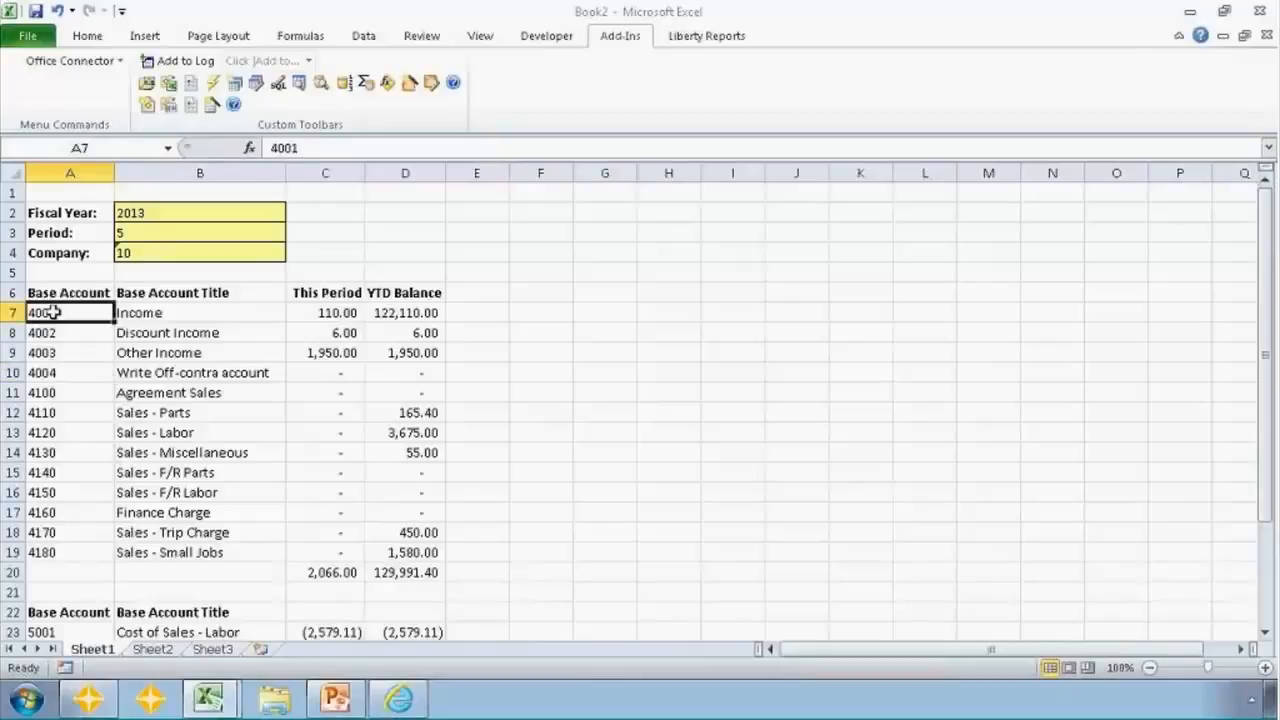
{"action": "left_click", "coordinate": [167, 148]}
{"action": "left_click", "coordinate": [80, 228]}
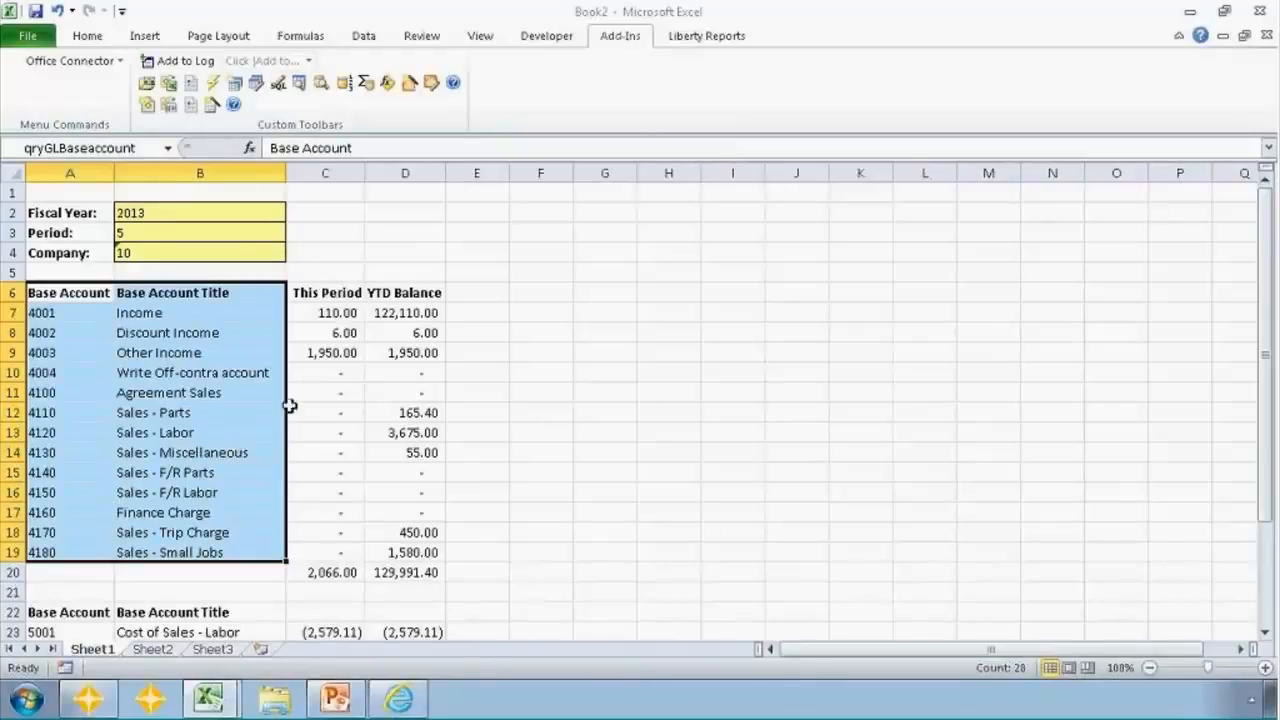
{"action": "left_click", "coordinate": [319, 316]}
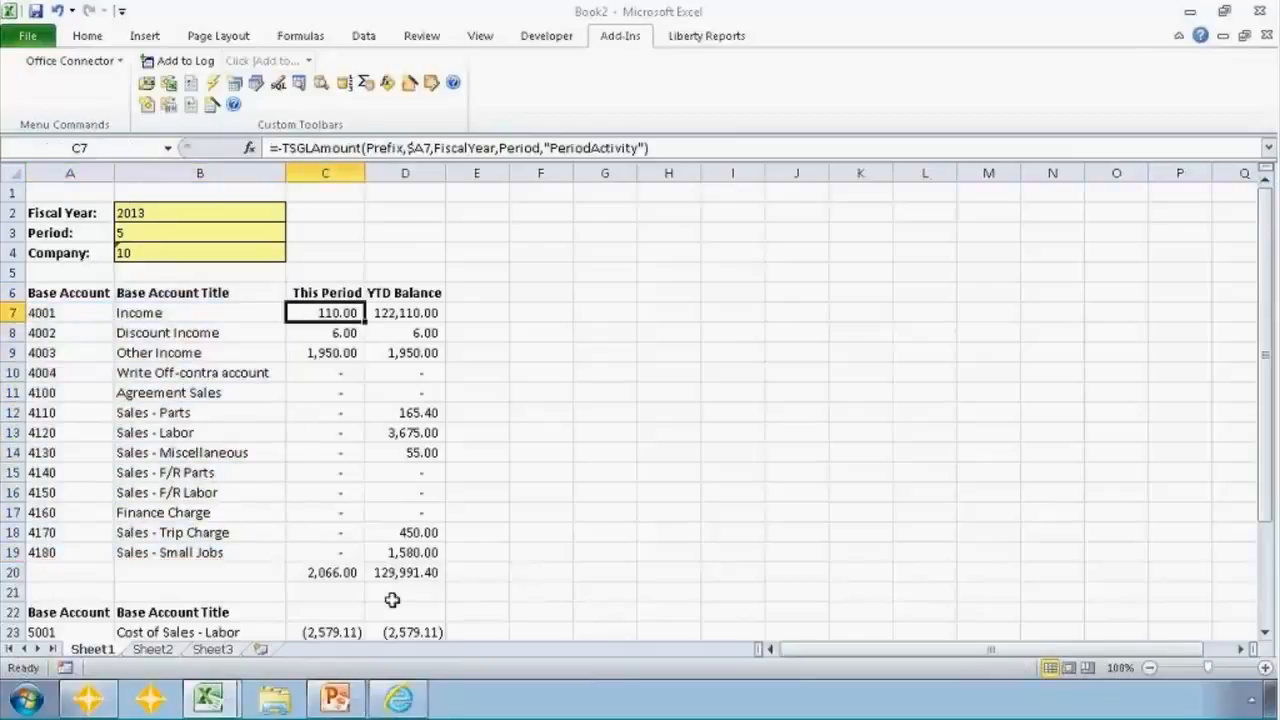
{"action": "left_click", "coordinate": [265, 552]}
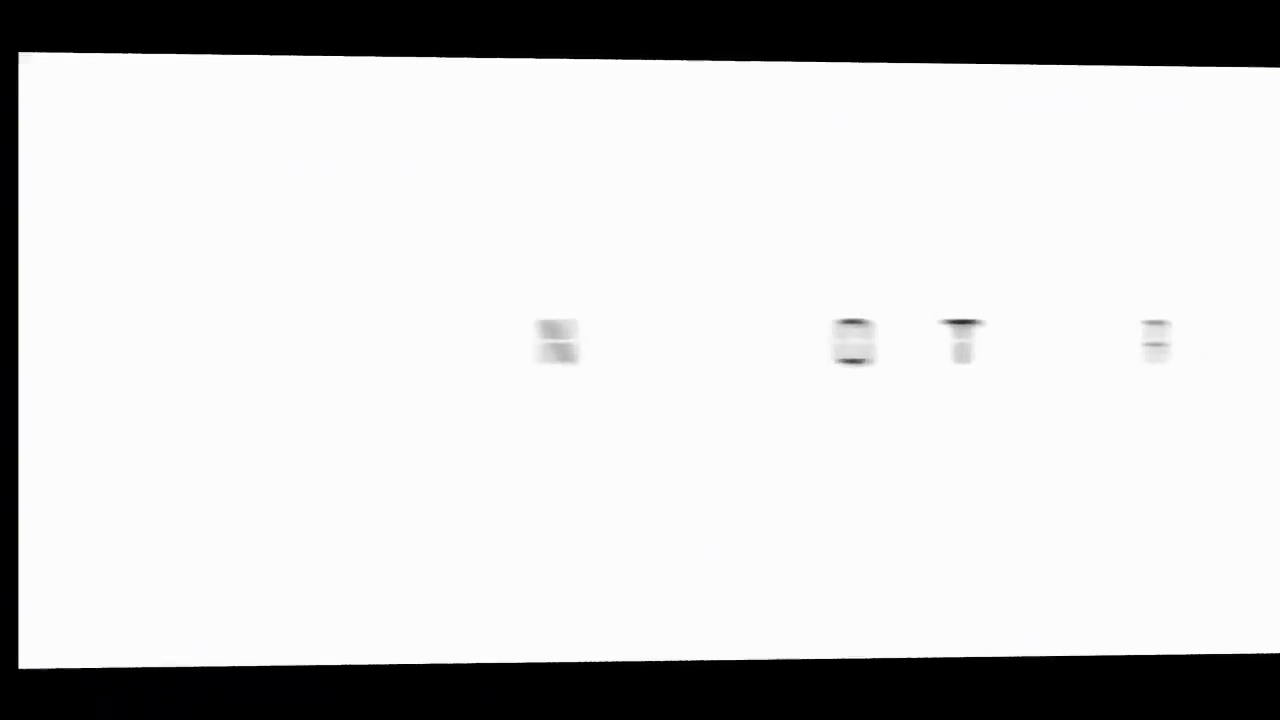